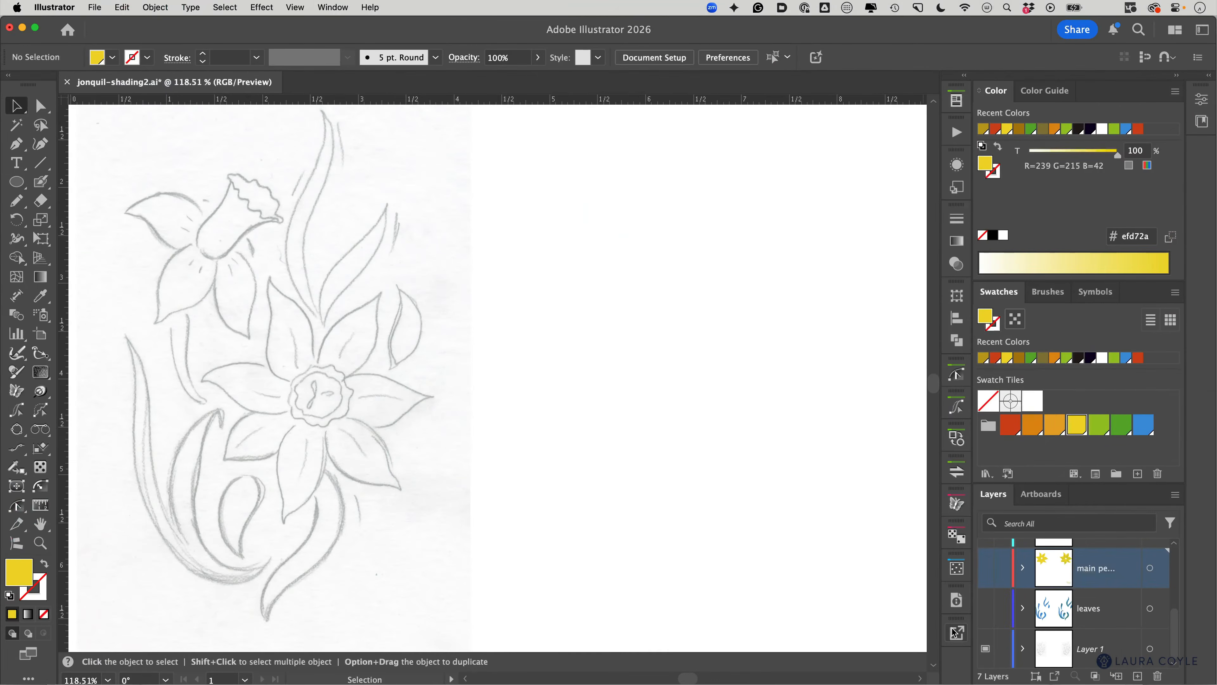
# Step: Show the coloured petal and leaf layers and nudge the right petal with its shading off the flower
pyautogui.keyDown('alt'); pyautogui.click(985, 649); pyautogui.keyUp('alt')
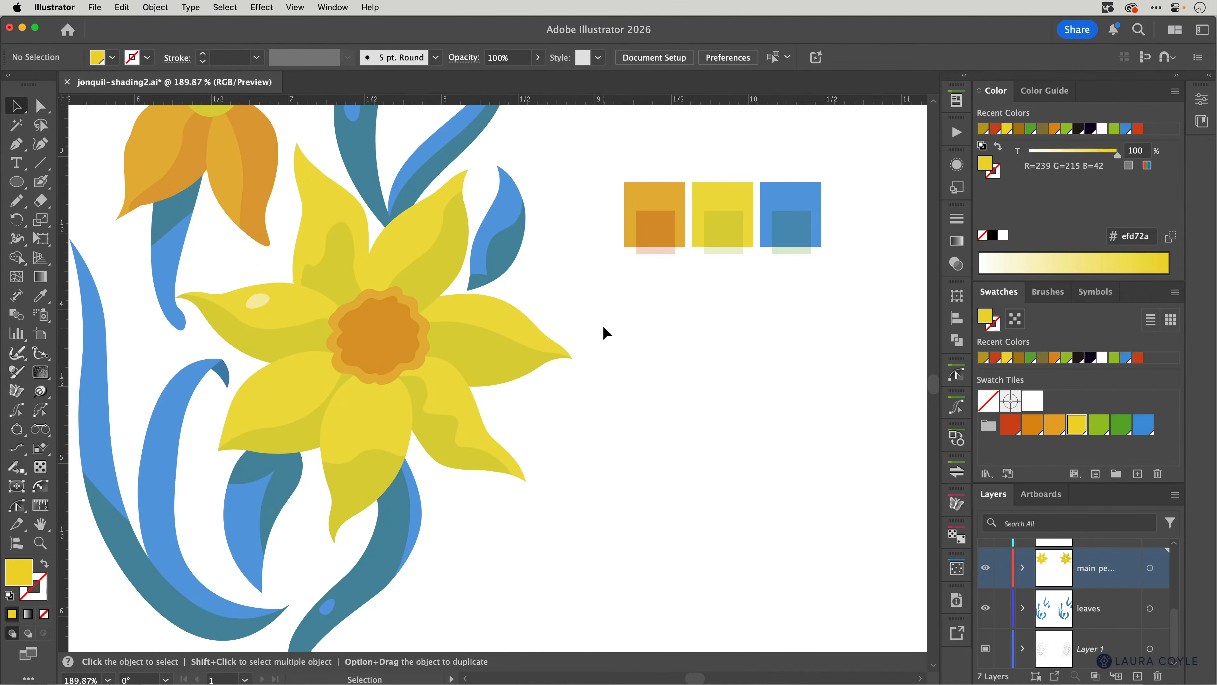
pyautogui.moveTo(604, 328); pyautogui.dragTo(539, 390)
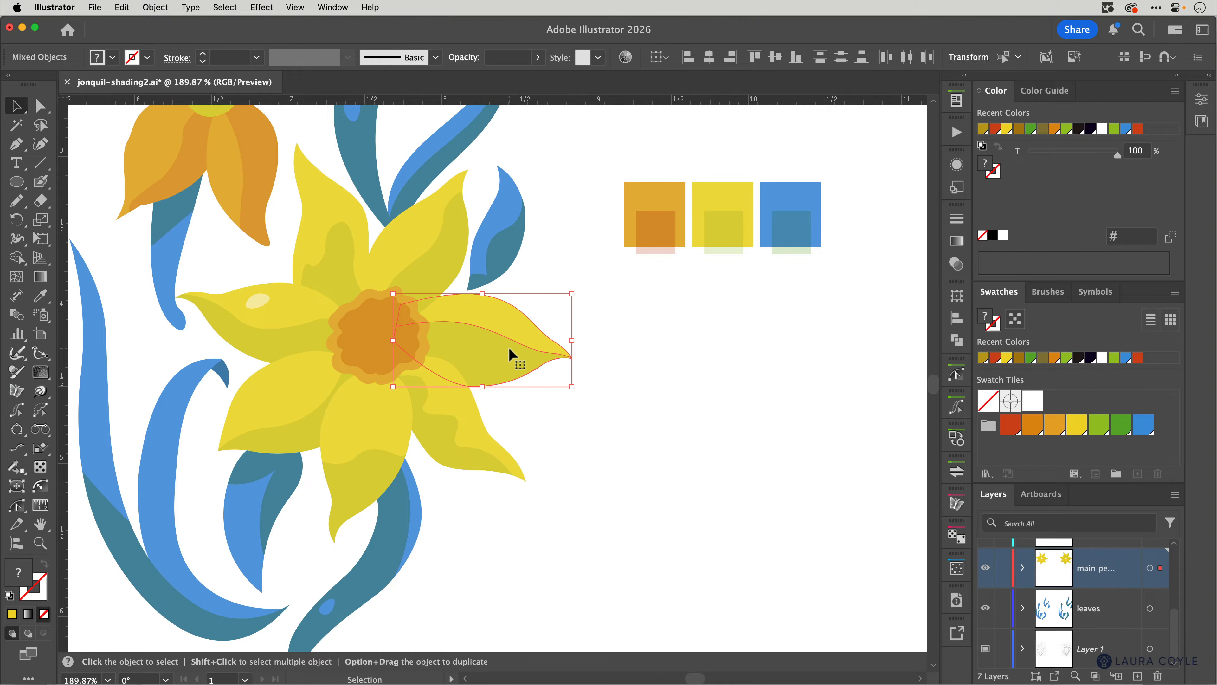
pyautogui.hotkey('shift', 'Right')
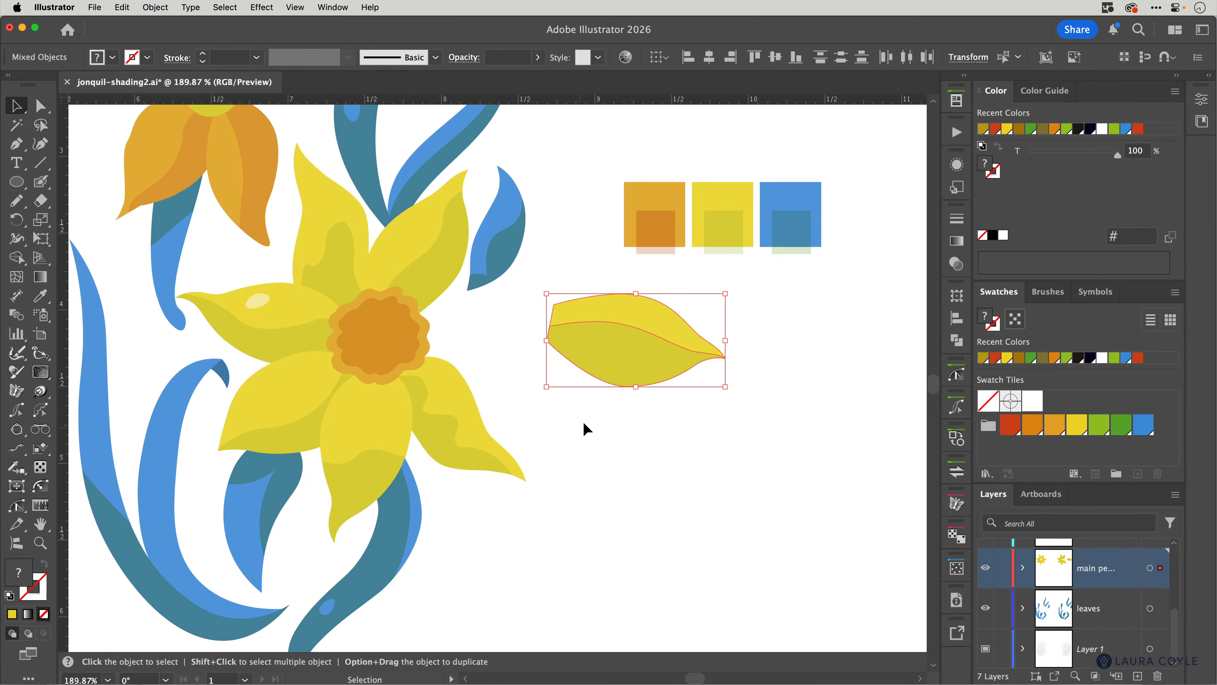
pyautogui.click(592, 417)
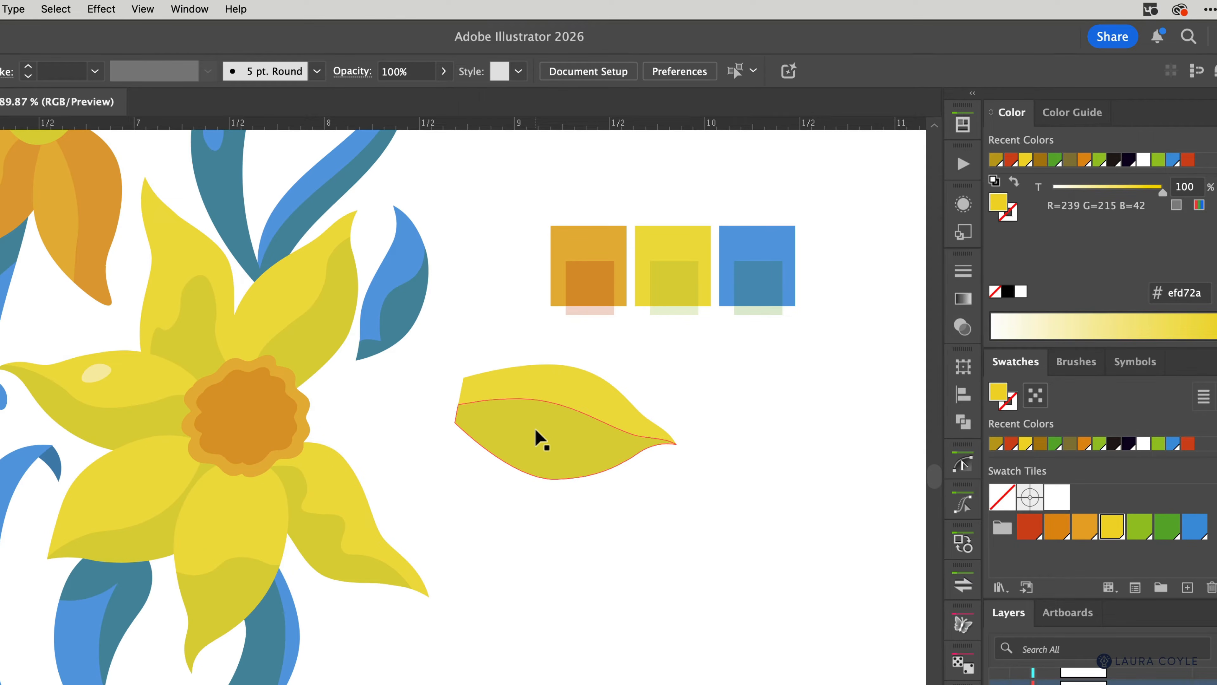
# Step: Drag the shading shape out of the loose petal, then undo it back into place
pyautogui.moveTo(536, 430); pyautogui.dragTo(563, 456)
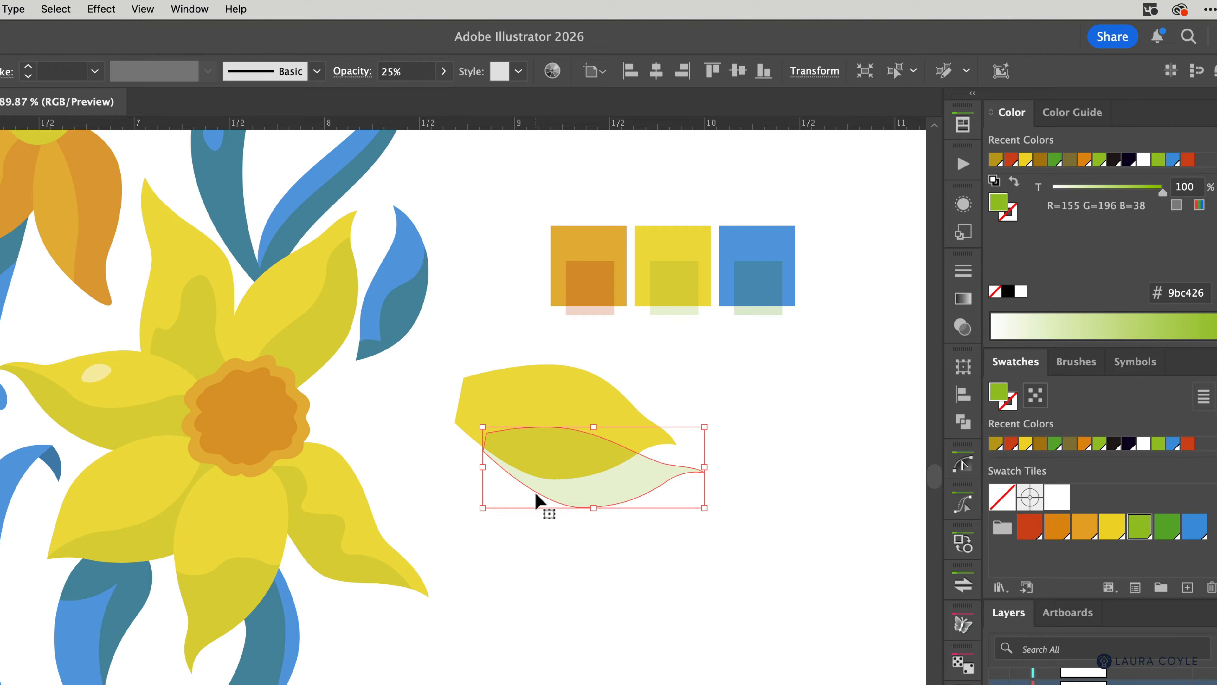
pyautogui.press('a')
pyautogui.hotkey('ctrl', 'z')
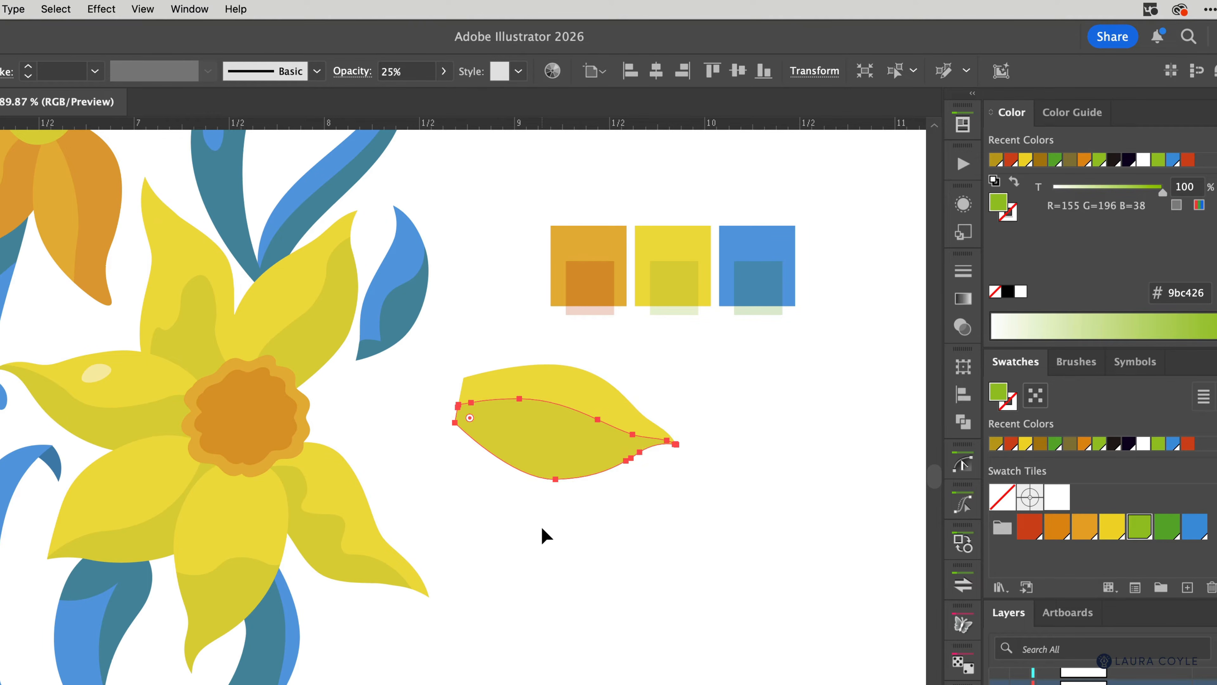
pyautogui.press('v')
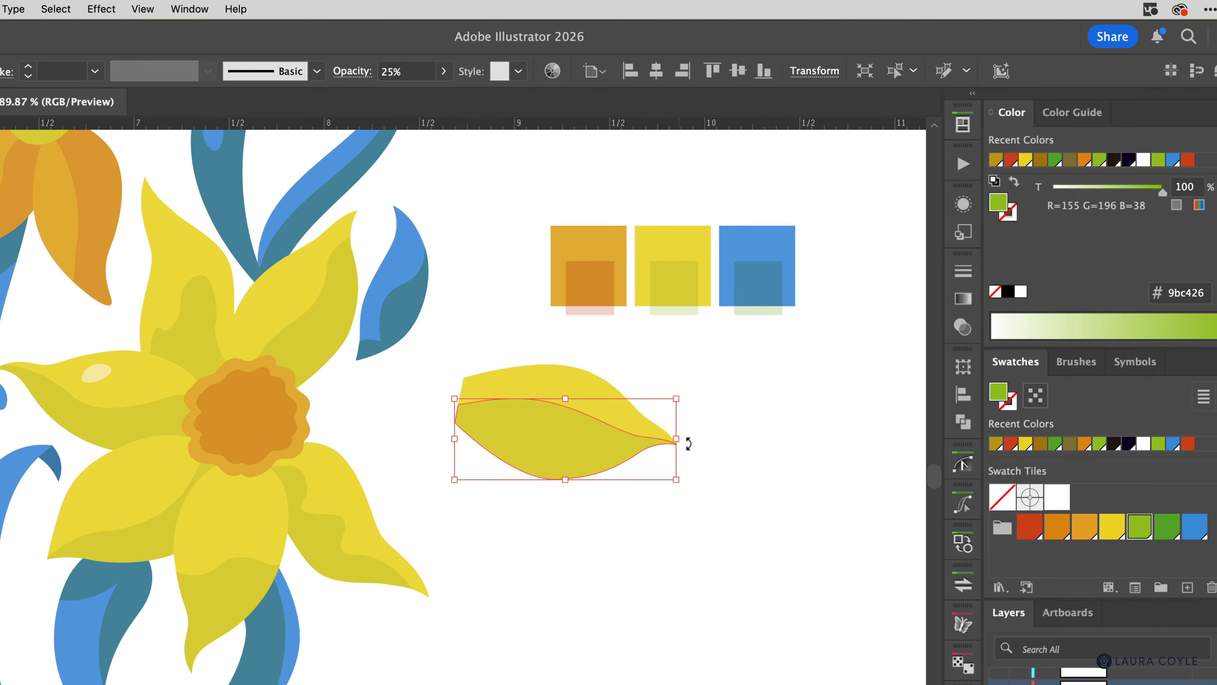
pyautogui.click(794, 454)
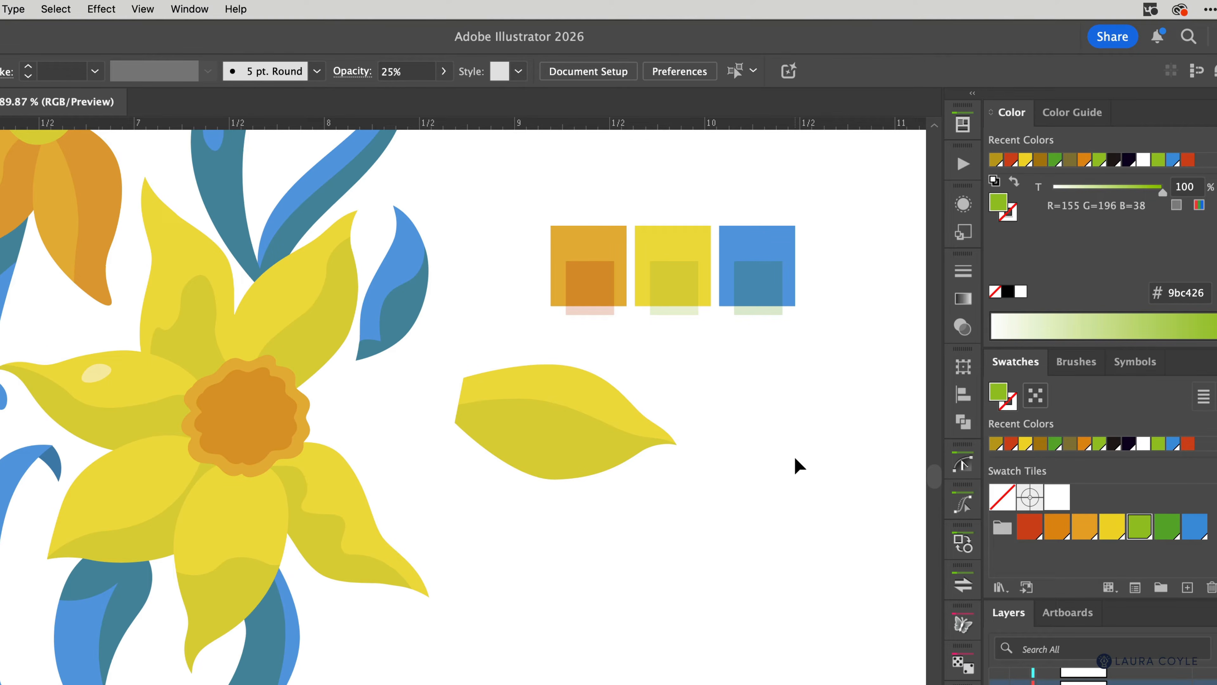
# Step: Nudge the detached petal and its shading one inch left back onto the flower
pyautogui.moveTo(707, 382); pyautogui.dragTo(636, 487)
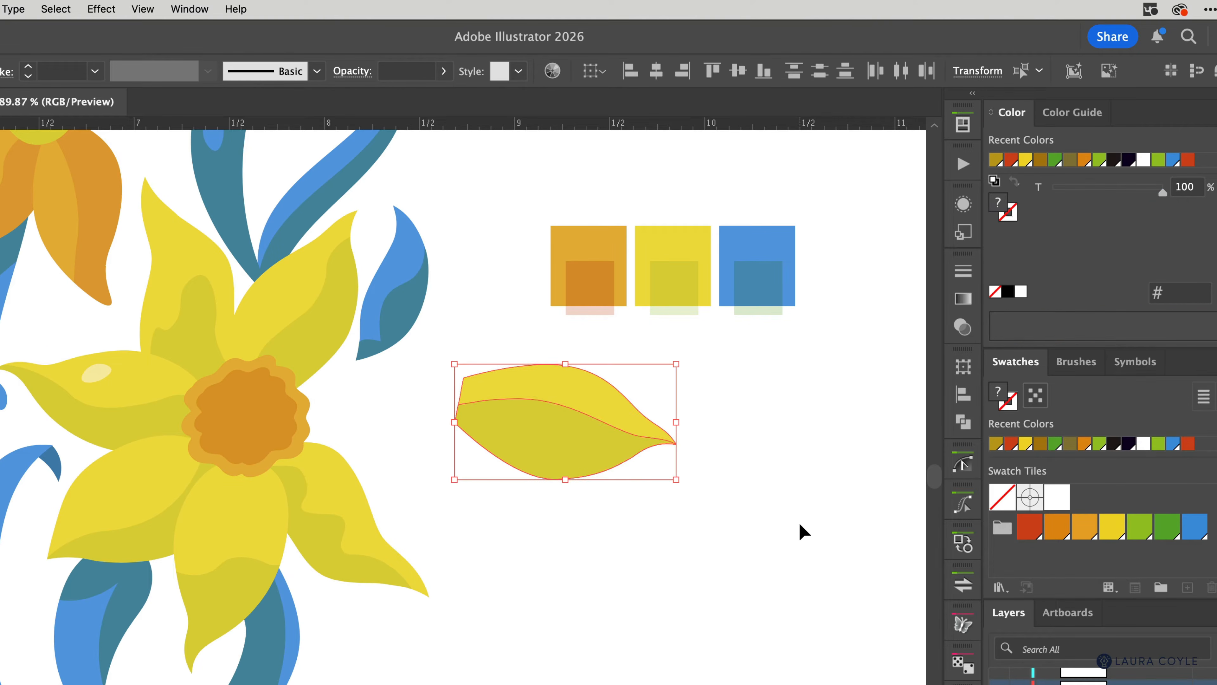
pyautogui.hotkey('shift', 'Left')
pyautogui.click(655, 391)
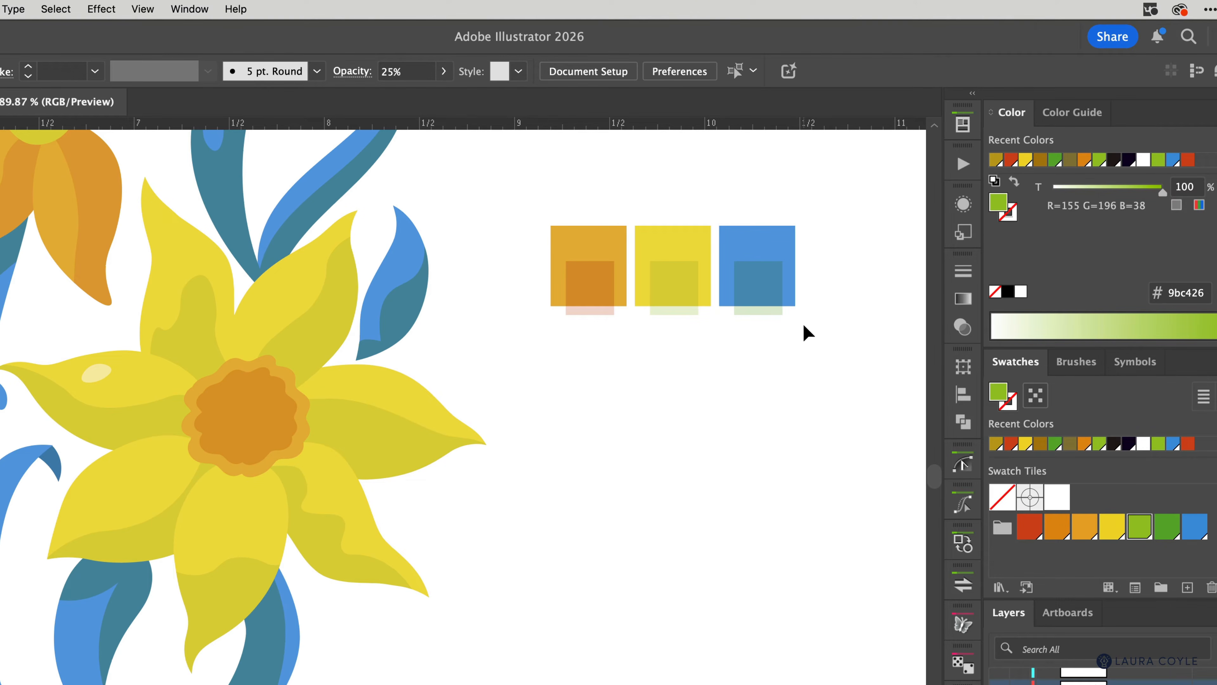
# Step: Inspect the colours of the orange, yellow and blue tiles and their inner squares
pyautogui.click(581, 312)
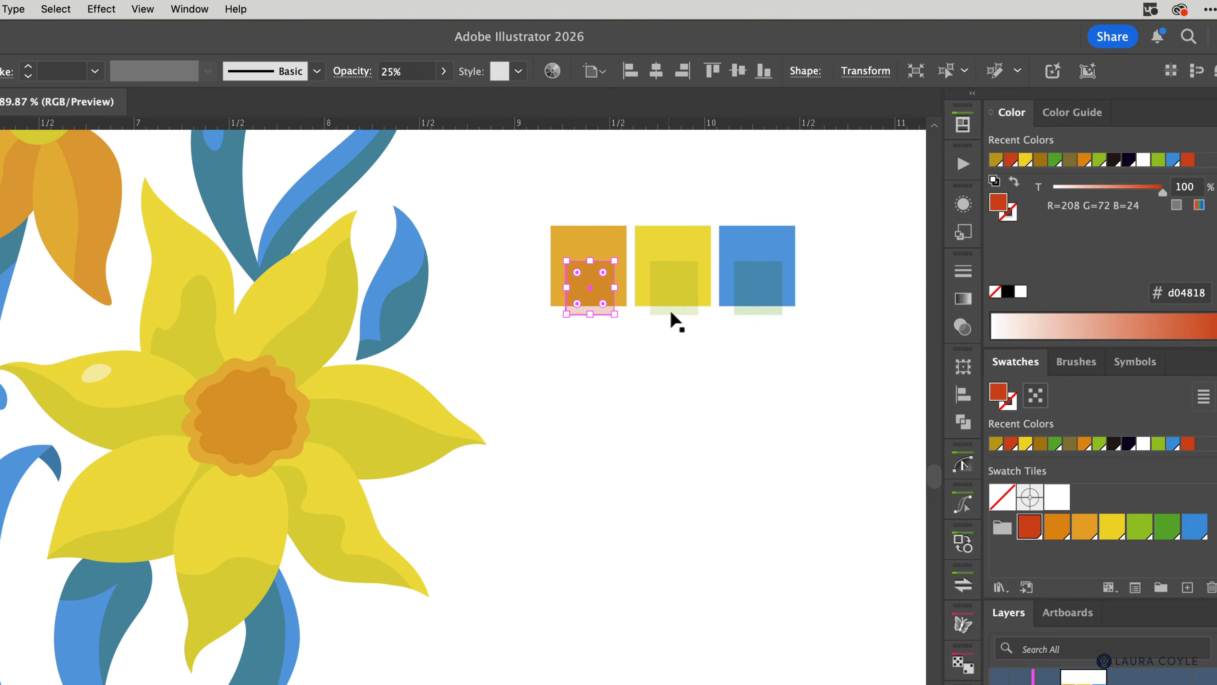
pyautogui.click(674, 311)
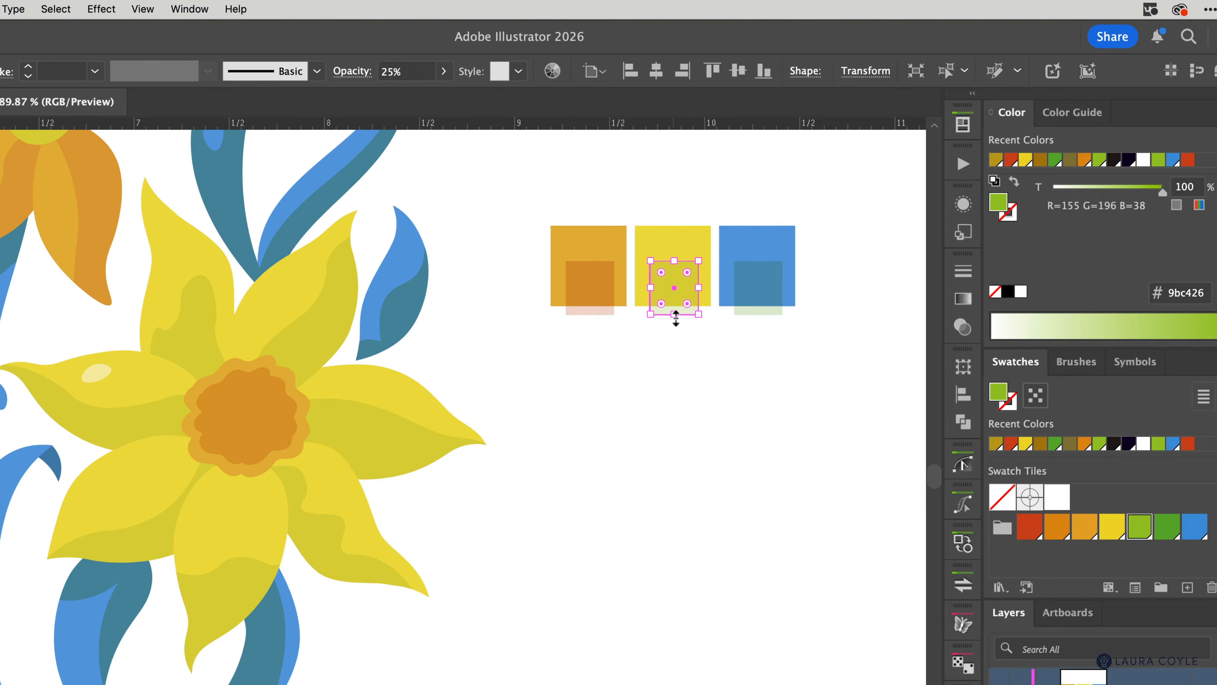
pyautogui.click(715, 365)
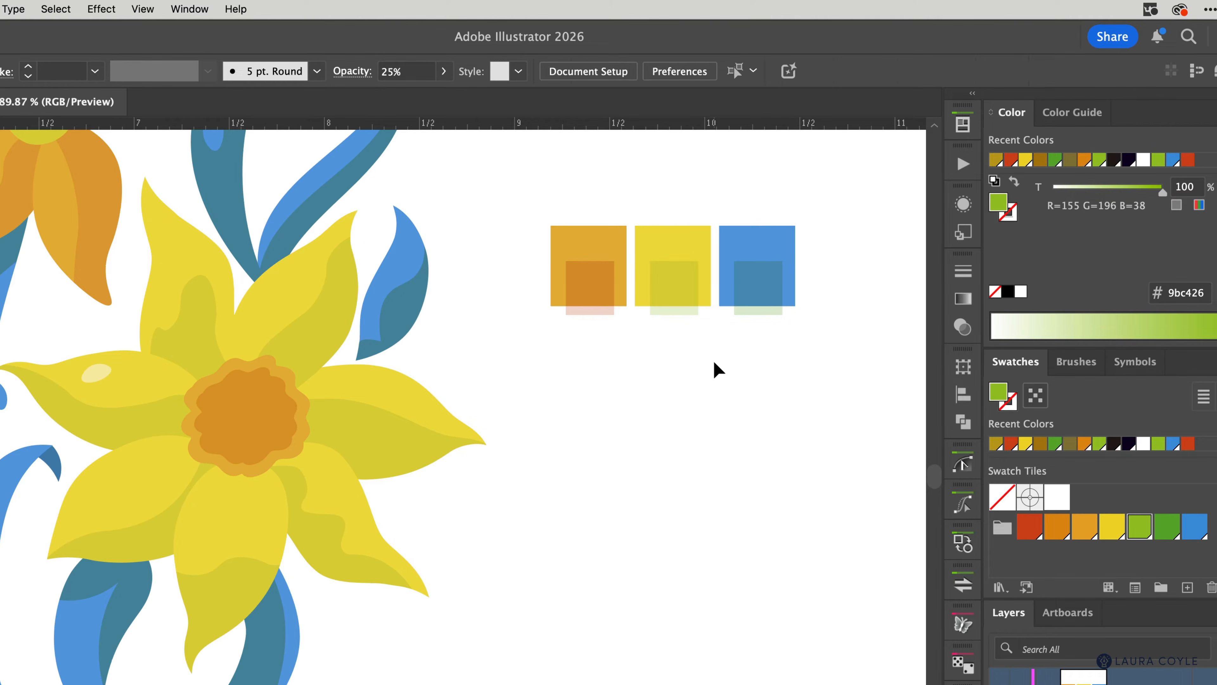
pyautogui.click(594, 246)
pyautogui.click(661, 238)
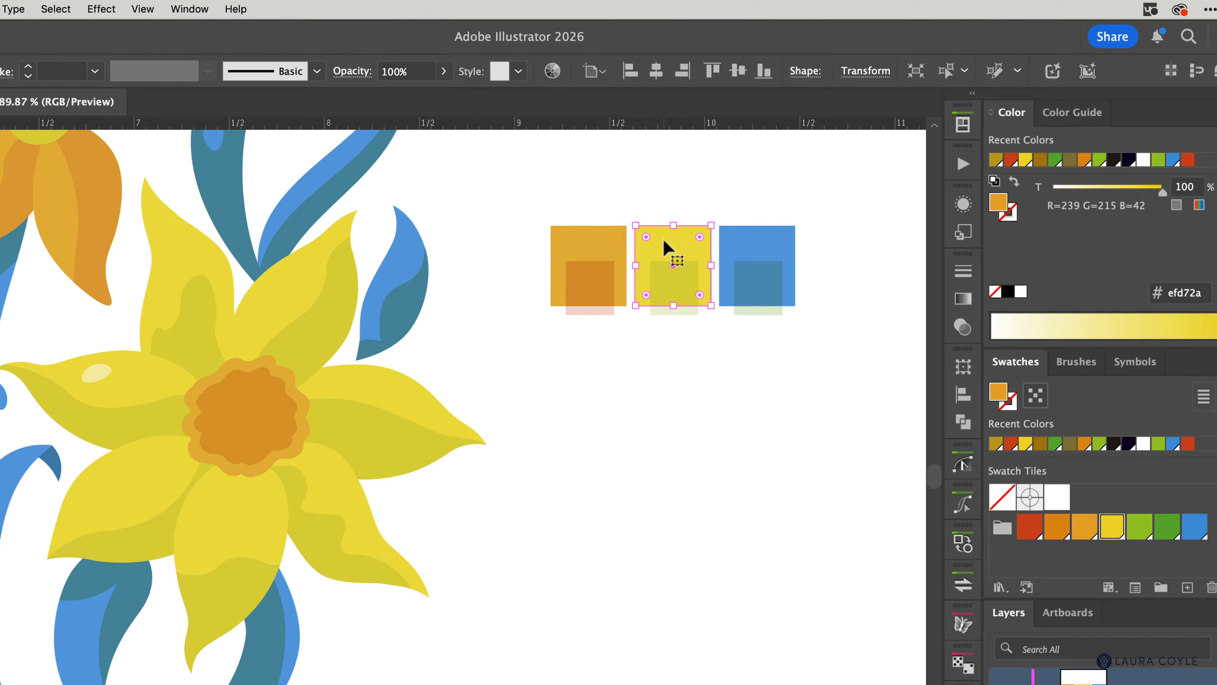
pyautogui.click(728, 241)
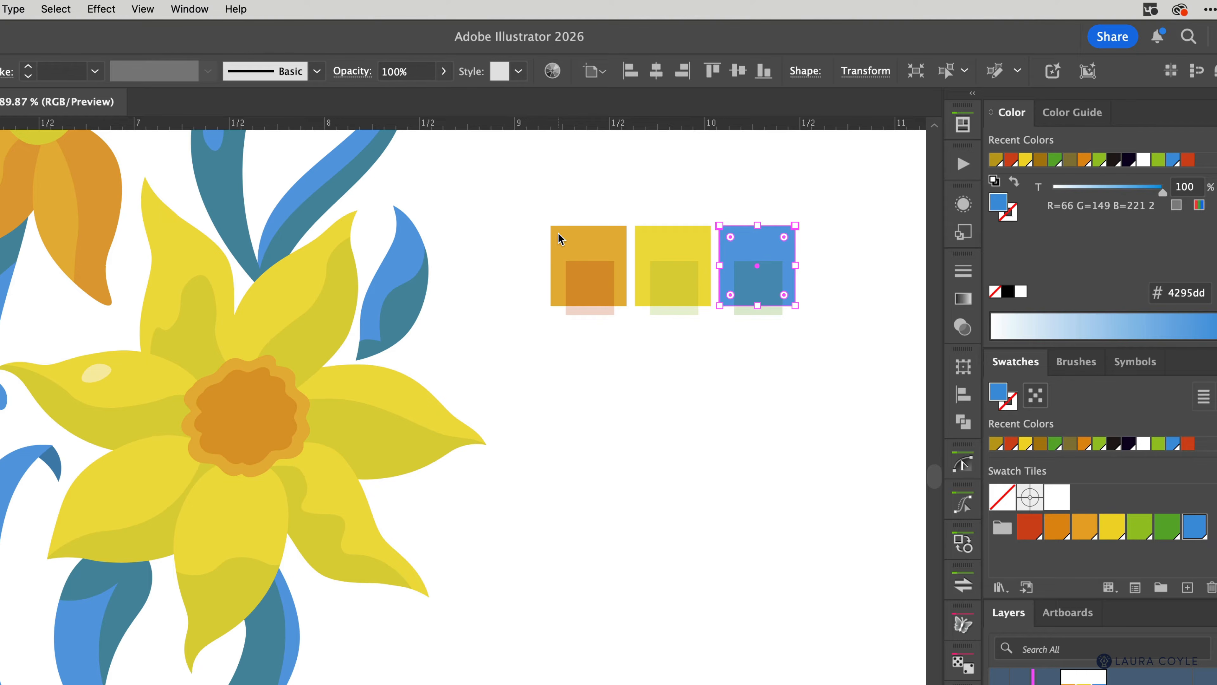
pyautogui.click(578, 191)
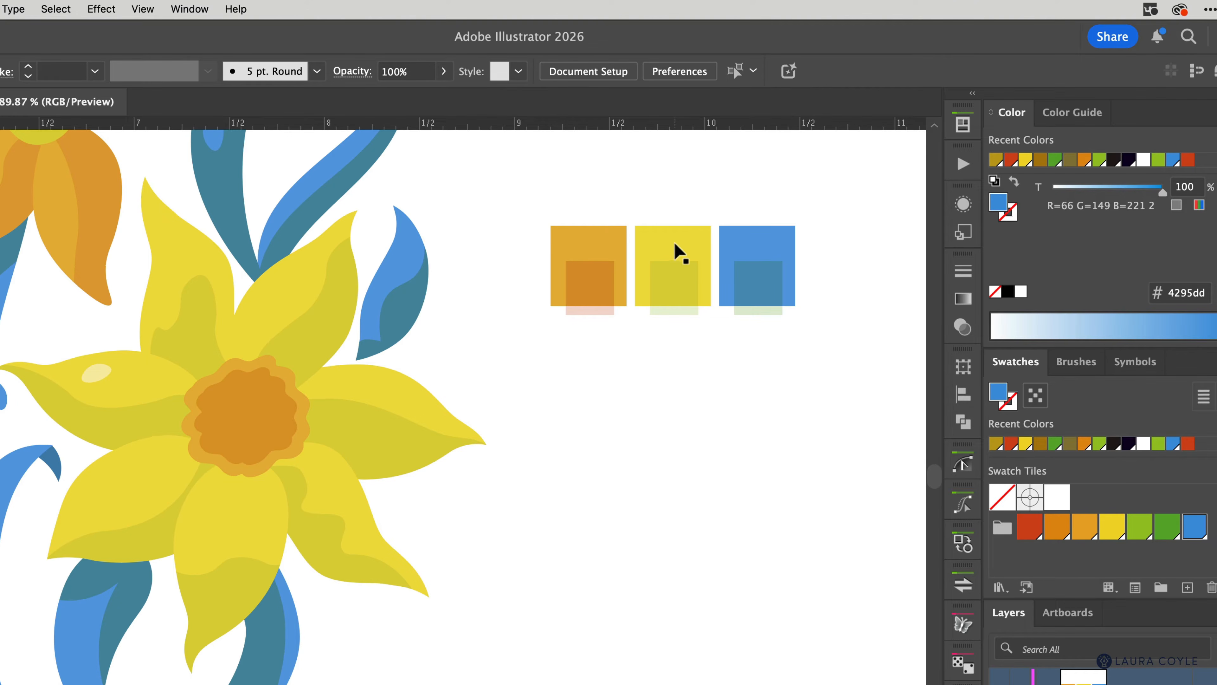
# Step: Check the petal colours, then move the three 25% inner squares one inch down
pyautogui.click(258, 296)
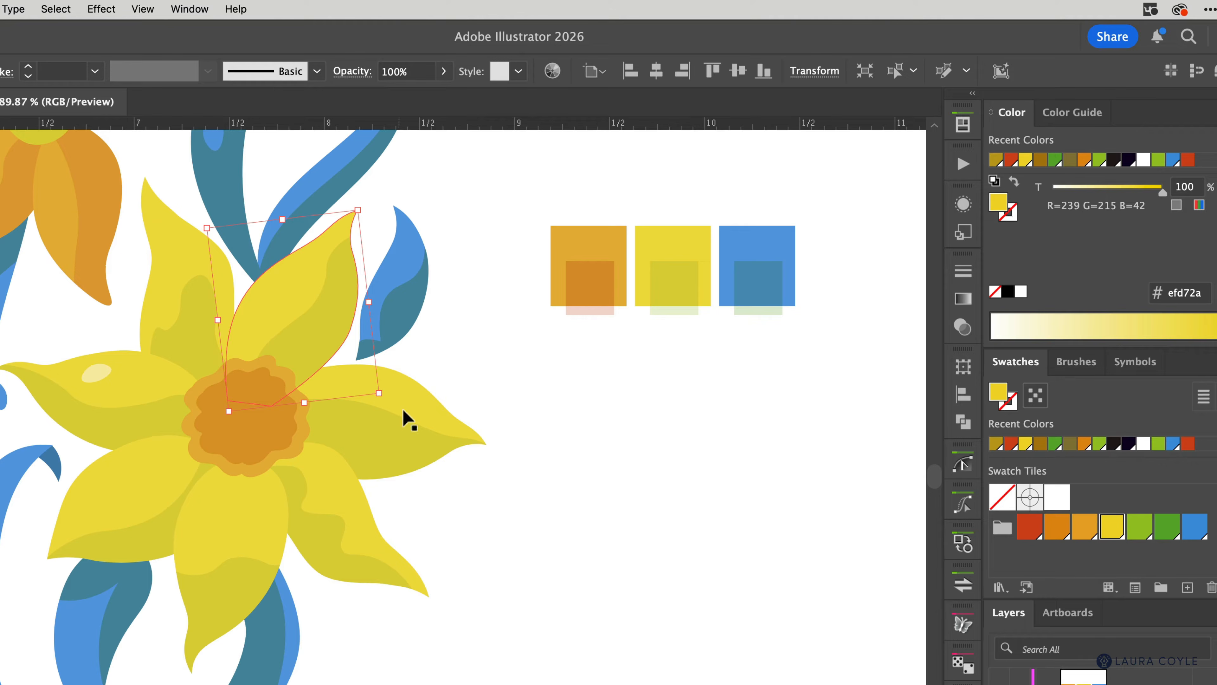
pyautogui.click(417, 413)
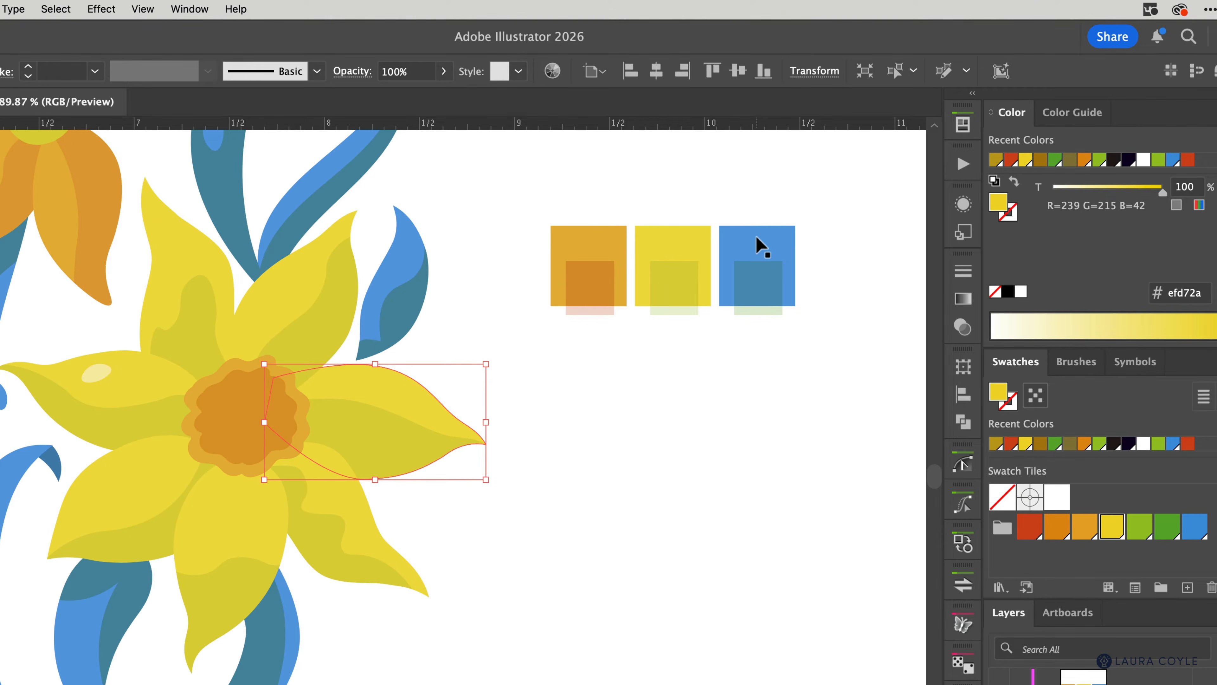
pyautogui.click(488, 290)
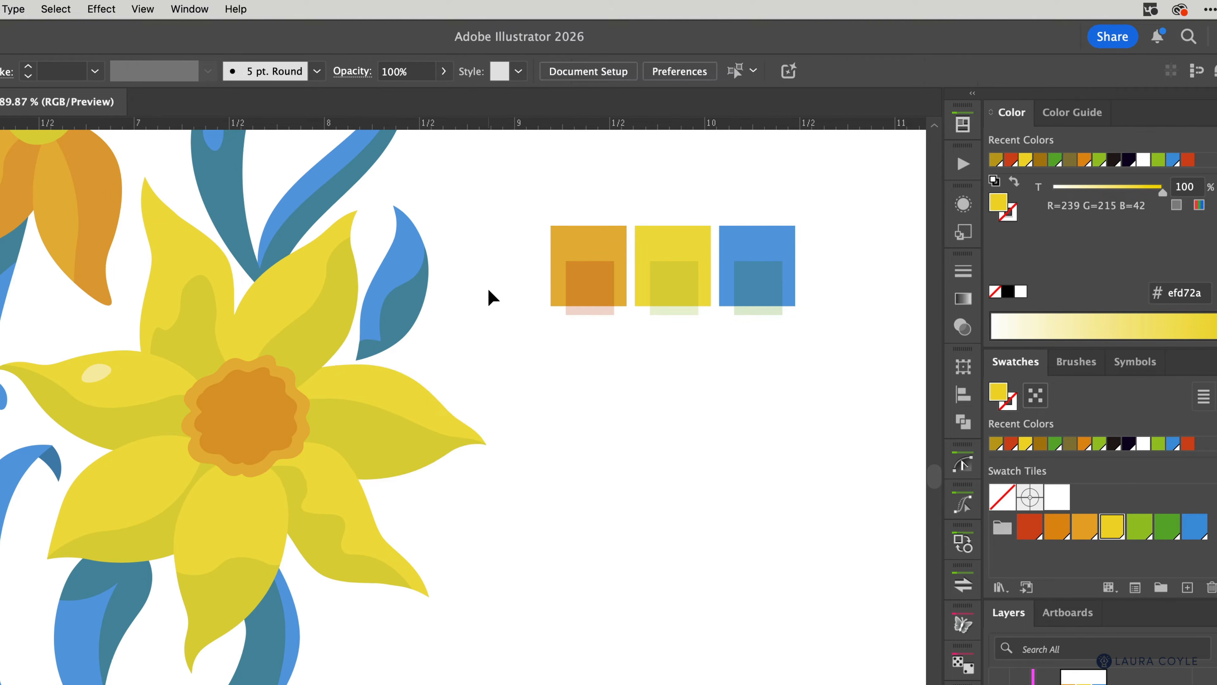
pyautogui.moveTo(625, 333); pyautogui.dragTo(776, 310)
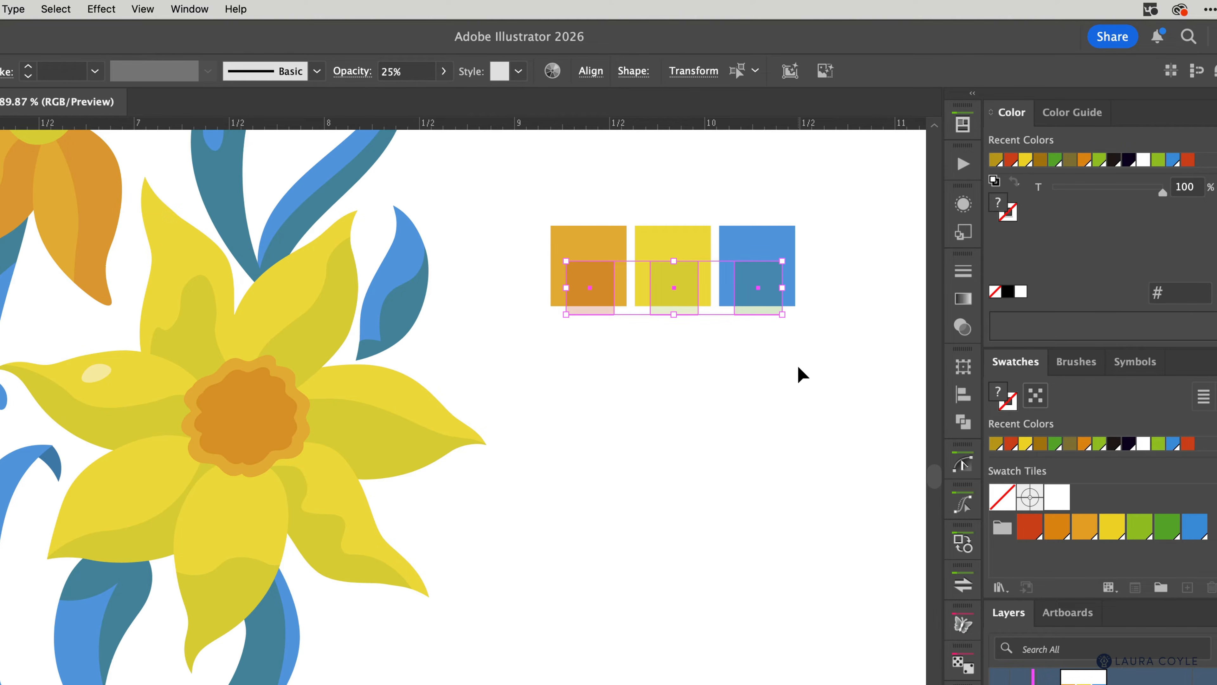
pyautogui.hotkey('shift', 'Down')
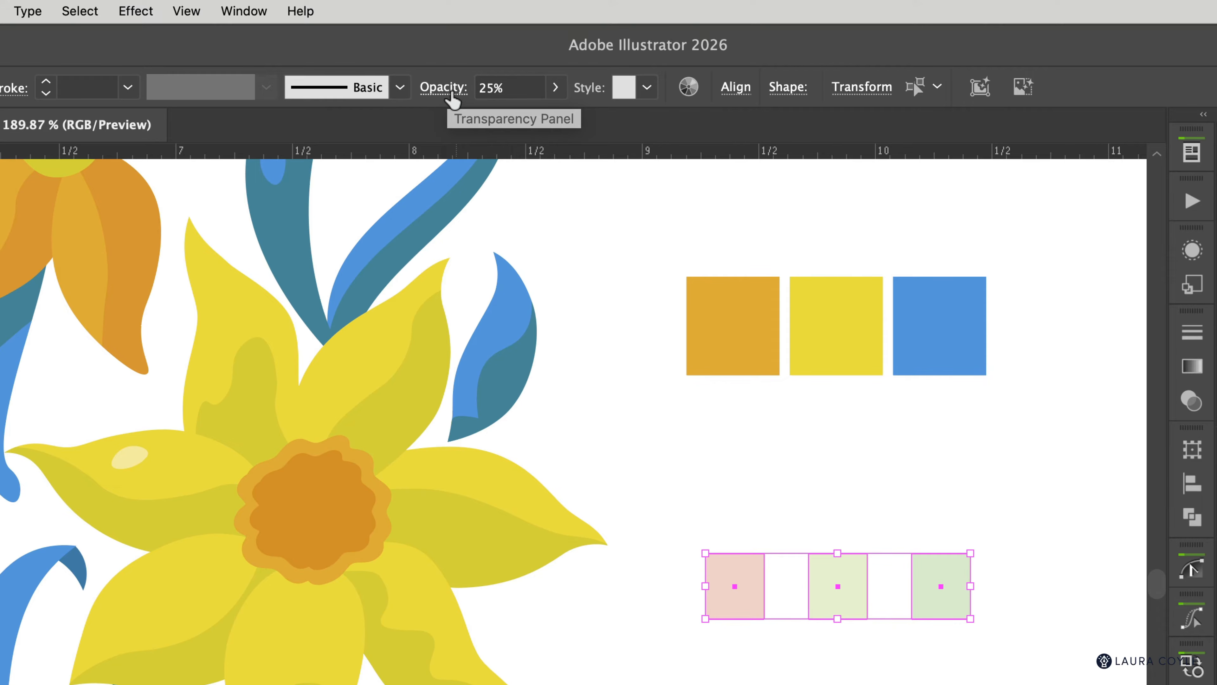
# Step: Set the small squares to Normal blend mode at 100% opacity
pyautogui.click(445, 88)
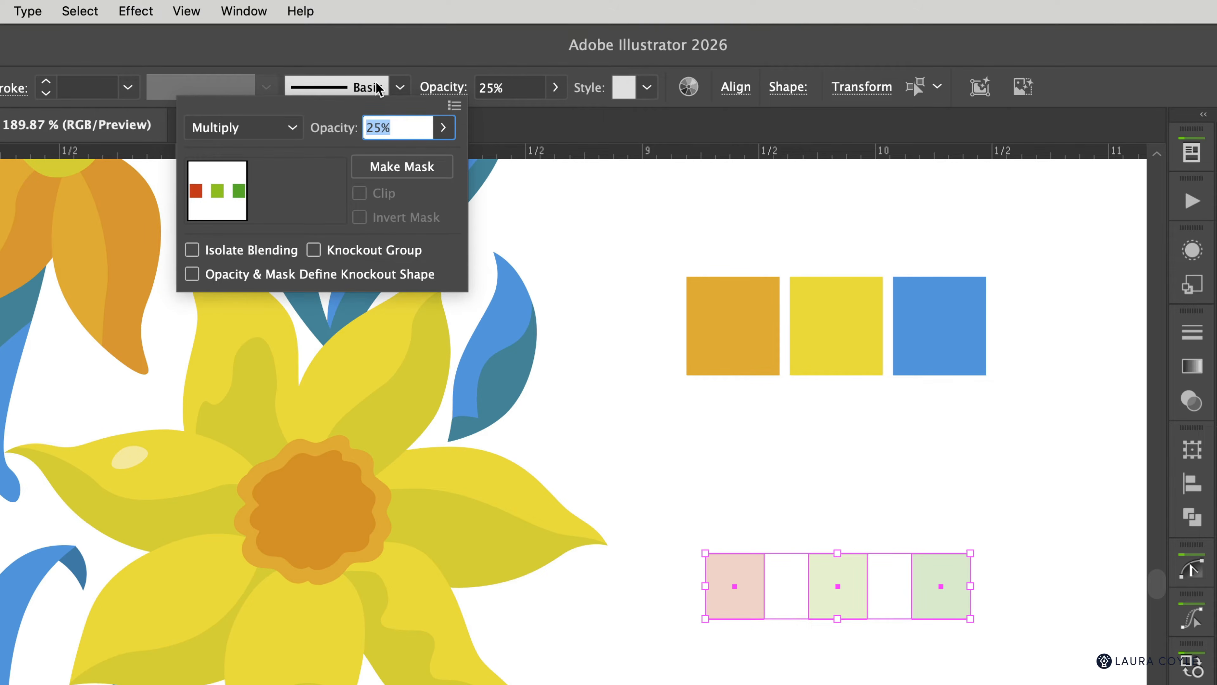
pyautogui.click(250, 11)
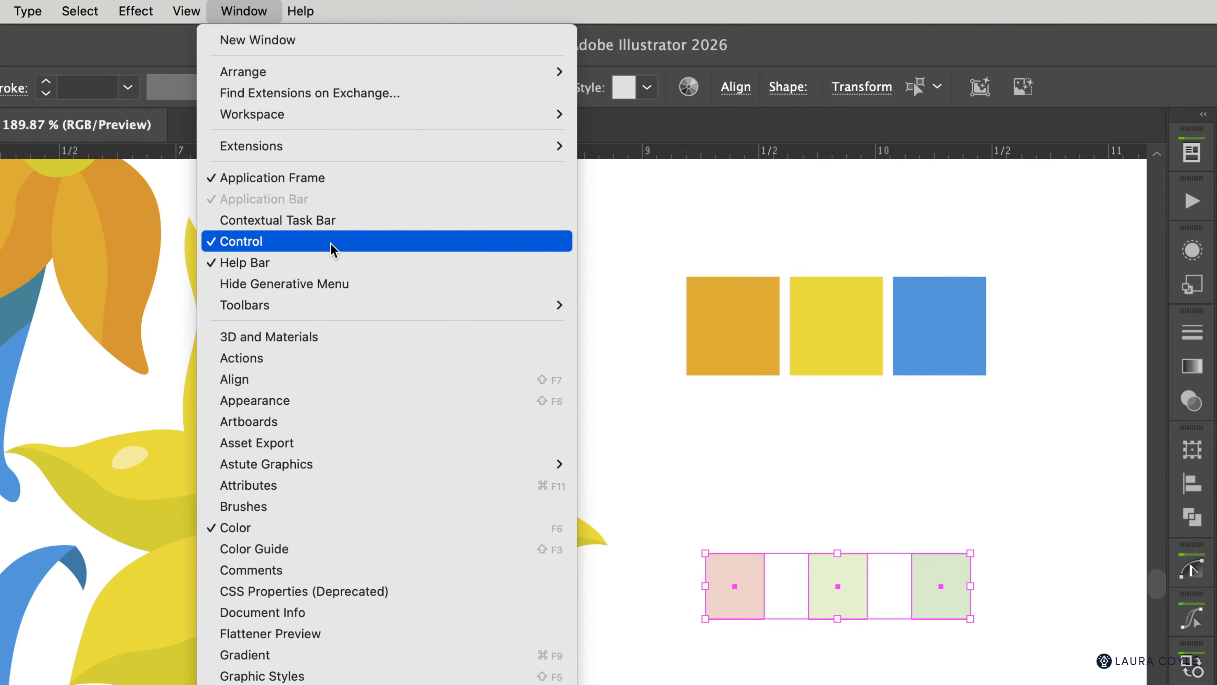
pyautogui.click(626, 241)
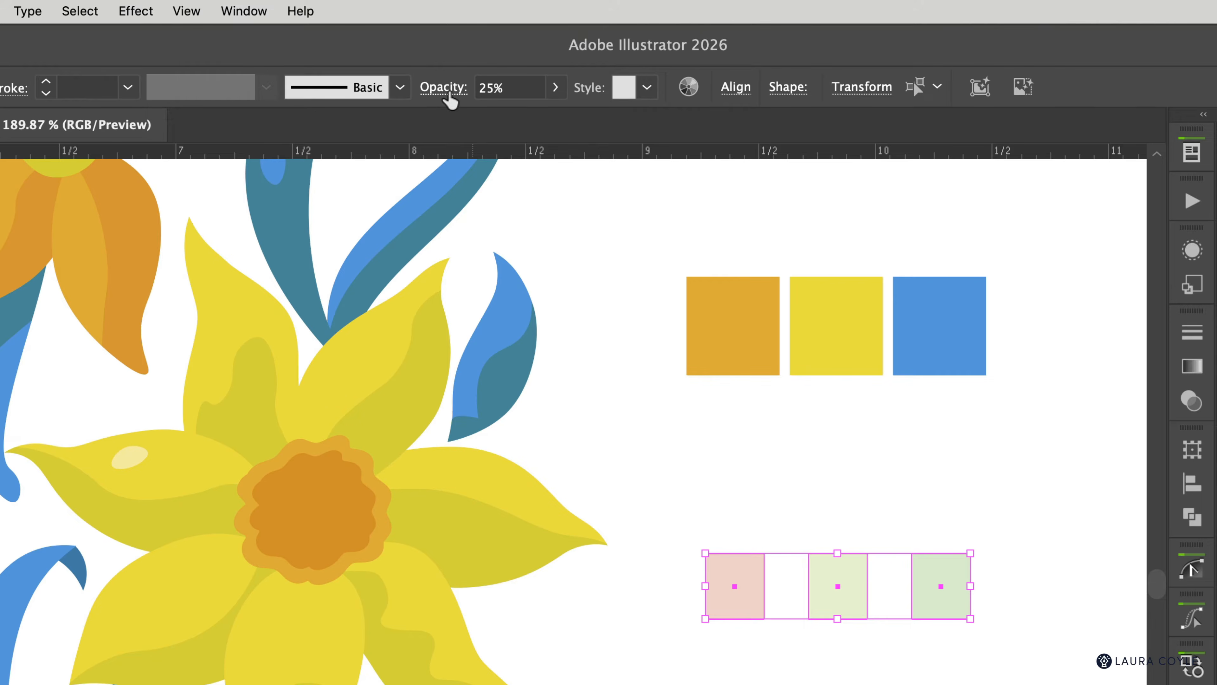
pyautogui.click(444, 88)
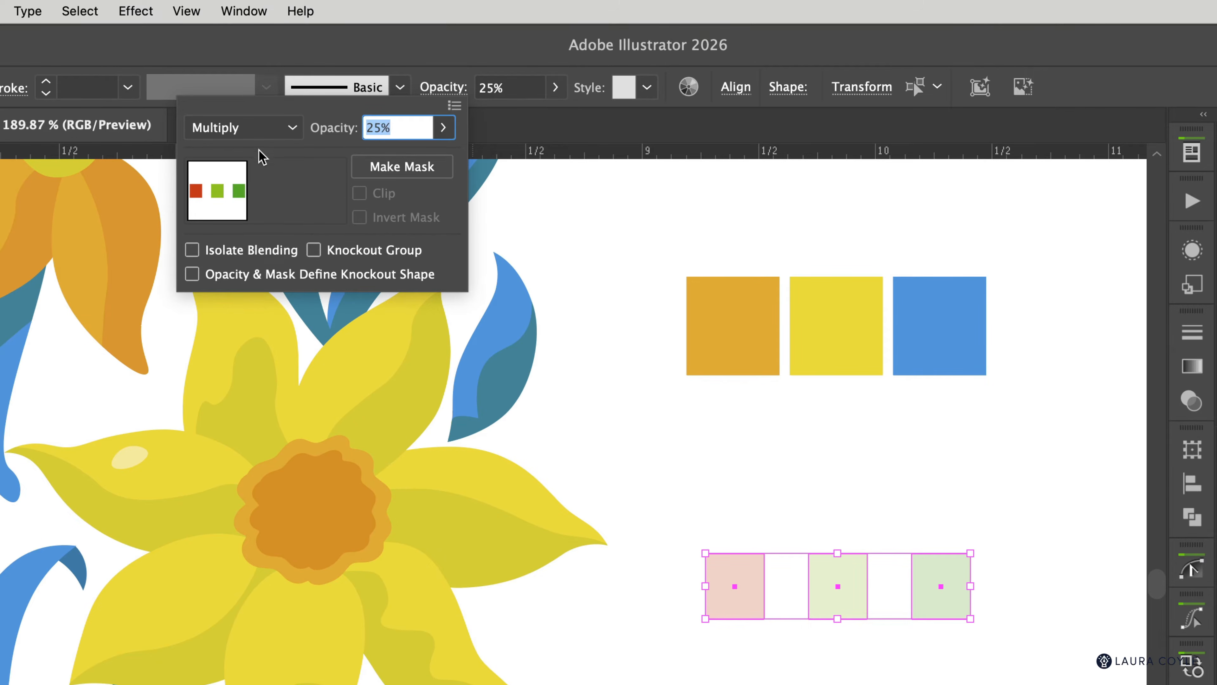
pyautogui.click(292, 127)
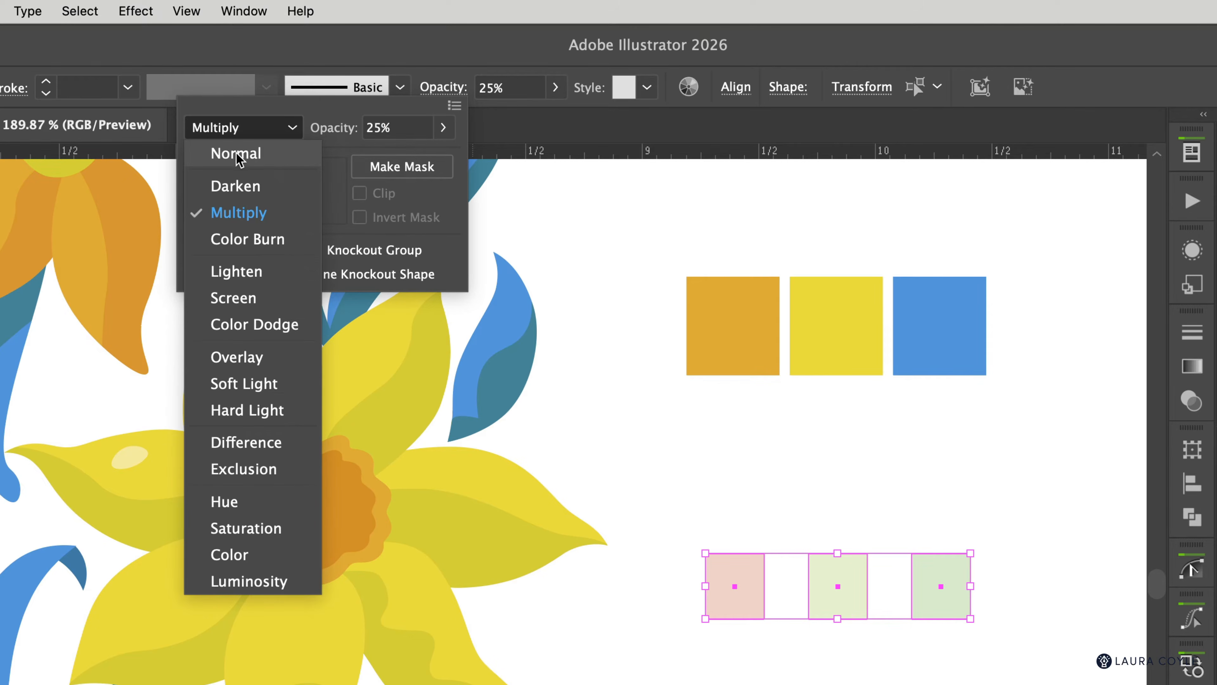
pyautogui.click(280, 155)
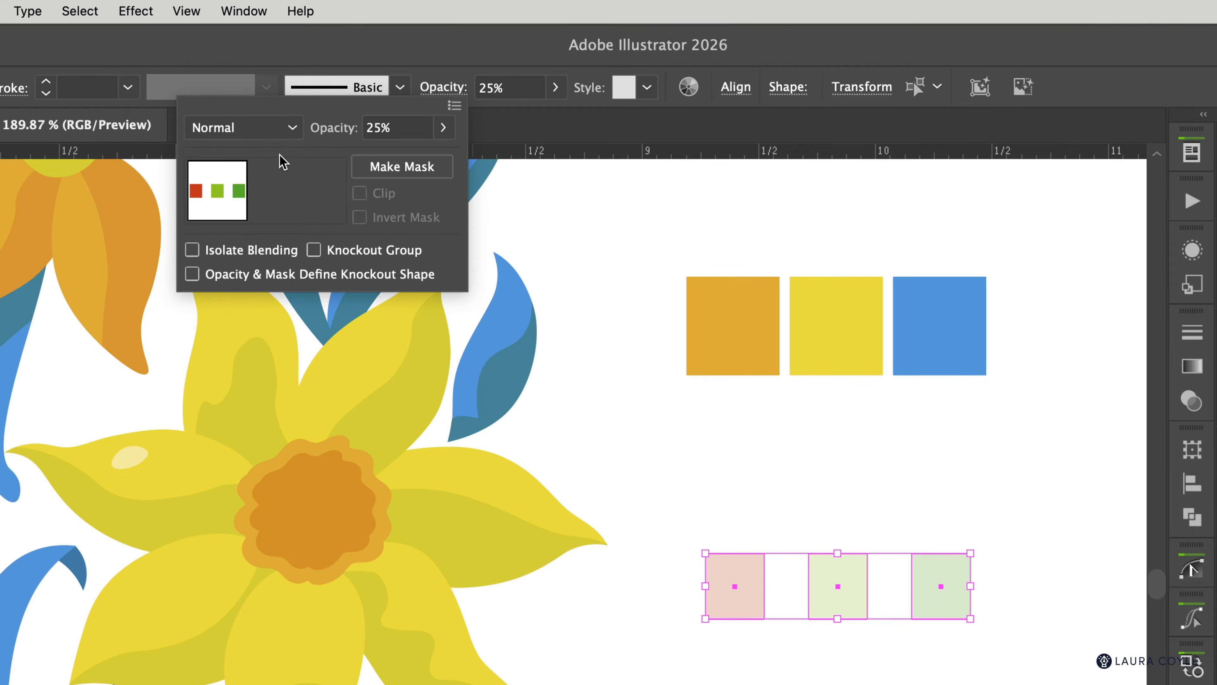
pyautogui.click(443, 128)
pyautogui.moveTo(372, 156); pyautogui.dragTo(493, 172)
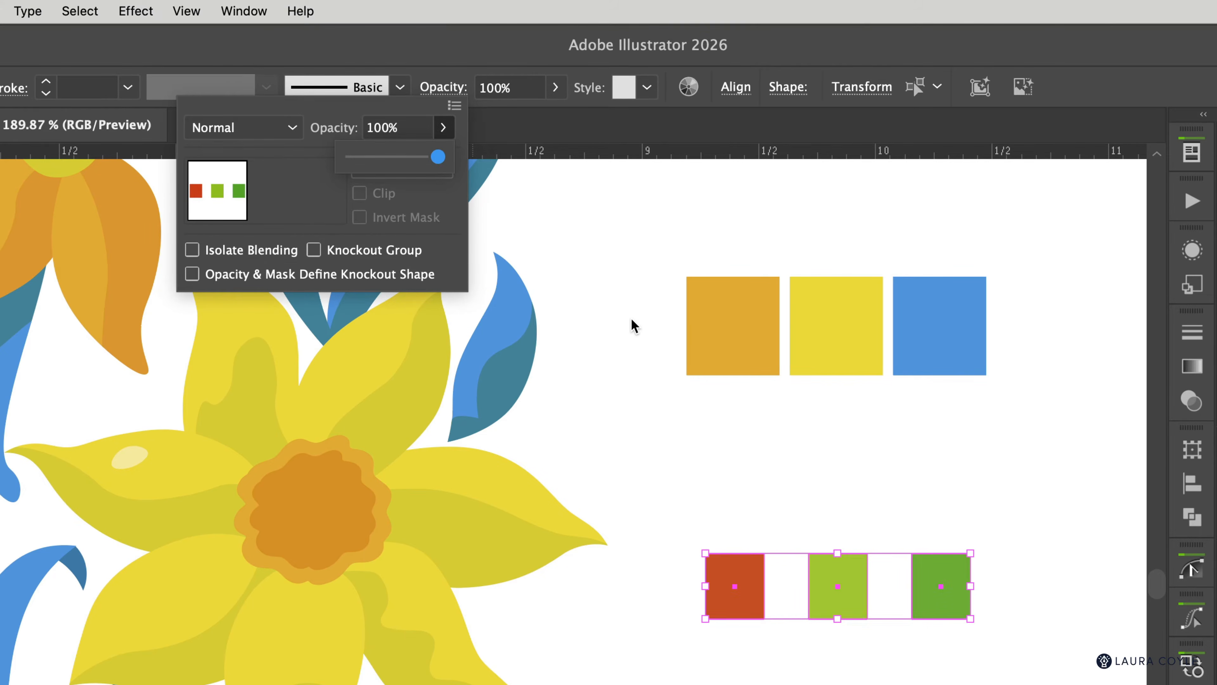
pyautogui.click(750, 661)
pyautogui.click(698, 648)
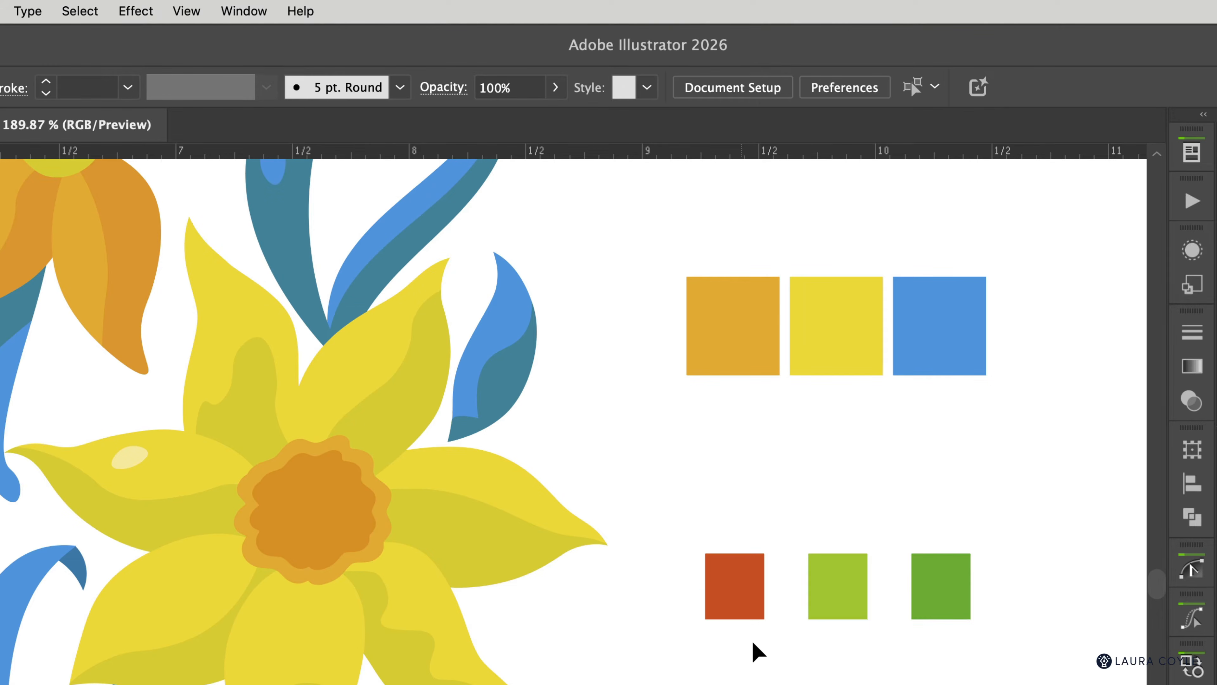
# Step: Move the three small squares one inch up onto the orange, yellow and blue squares
pyautogui.moveTo(738, 638); pyautogui.dragTo(985, 595)
pyautogui.hotkey('shift', 'Up')
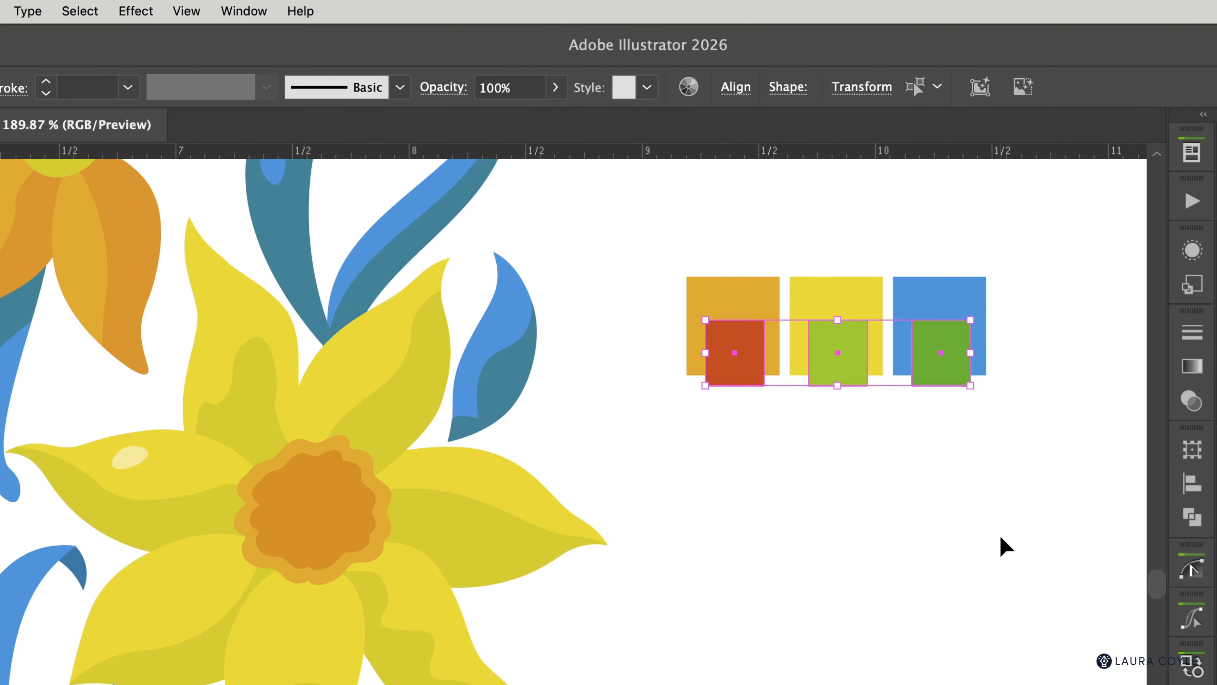
pyautogui.click(967, 470)
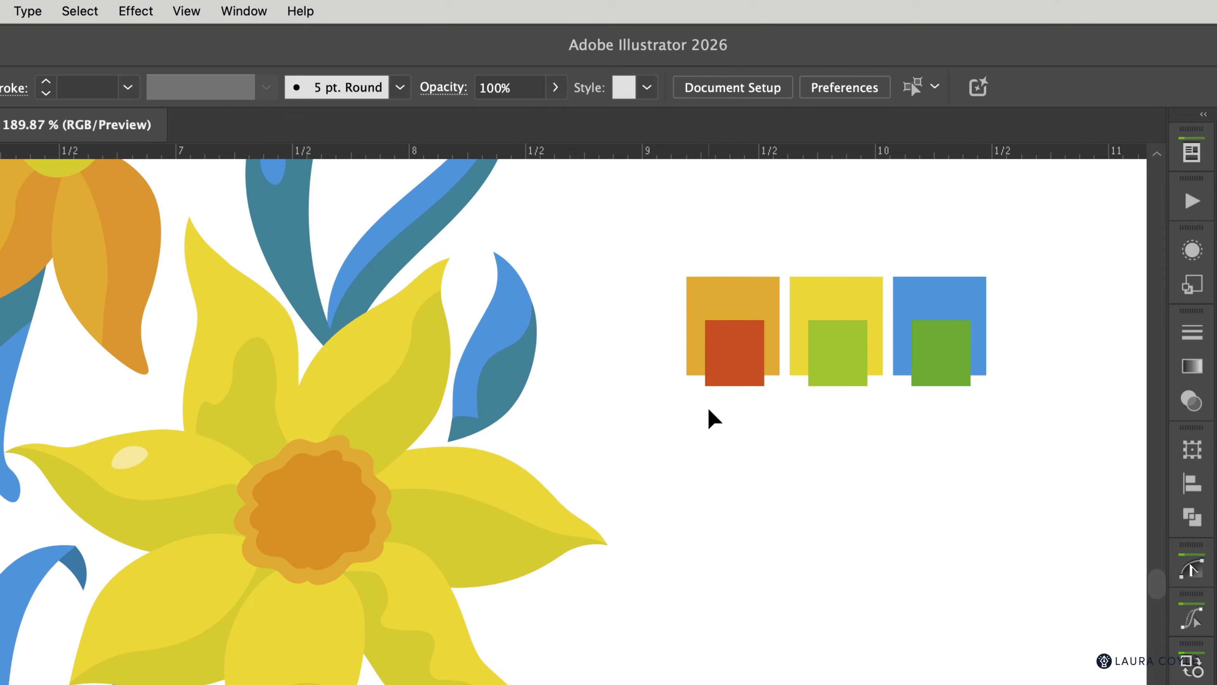
pyautogui.moveTo(709, 410); pyautogui.dragTo(965, 384)
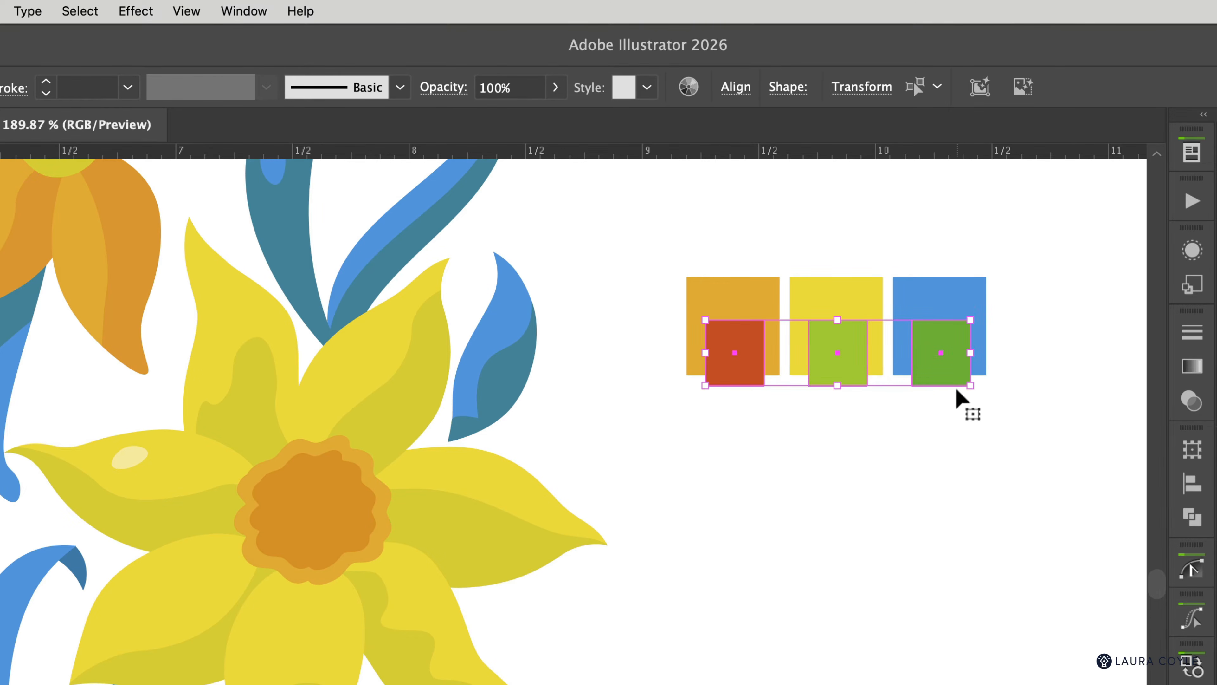
# Step: Give the three small squares Multiply blend mode at 25% opacity
pyautogui.click(451, 91)
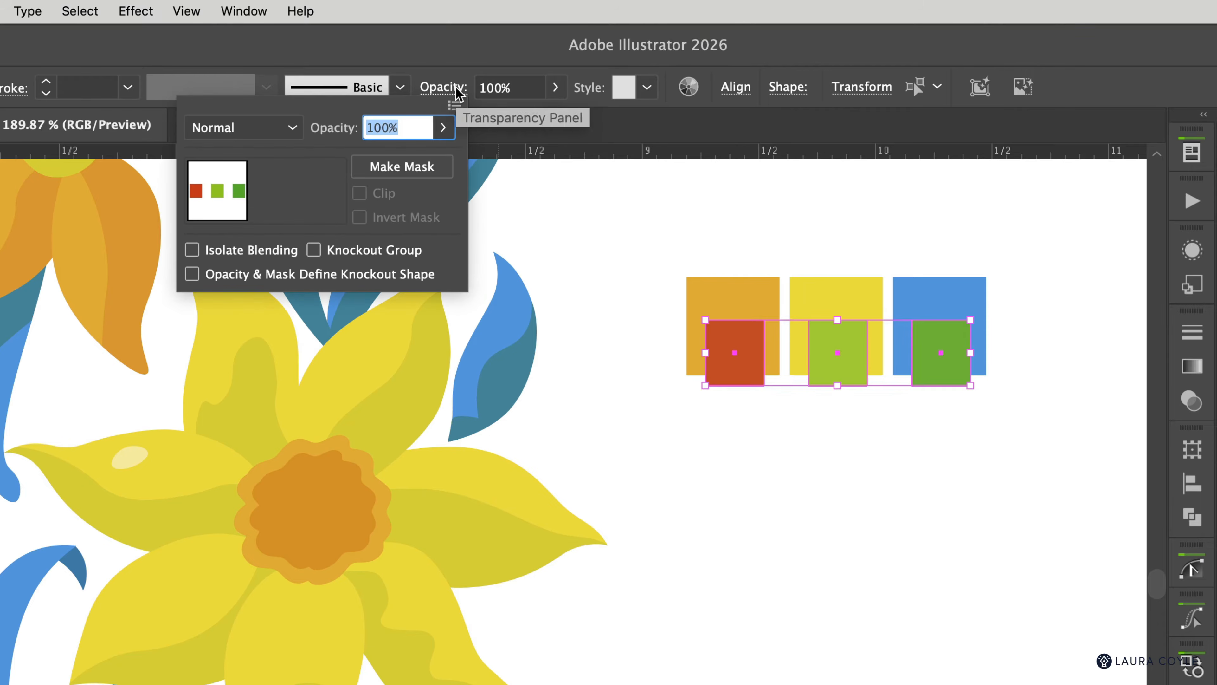
pyautogui.click(291, 127)
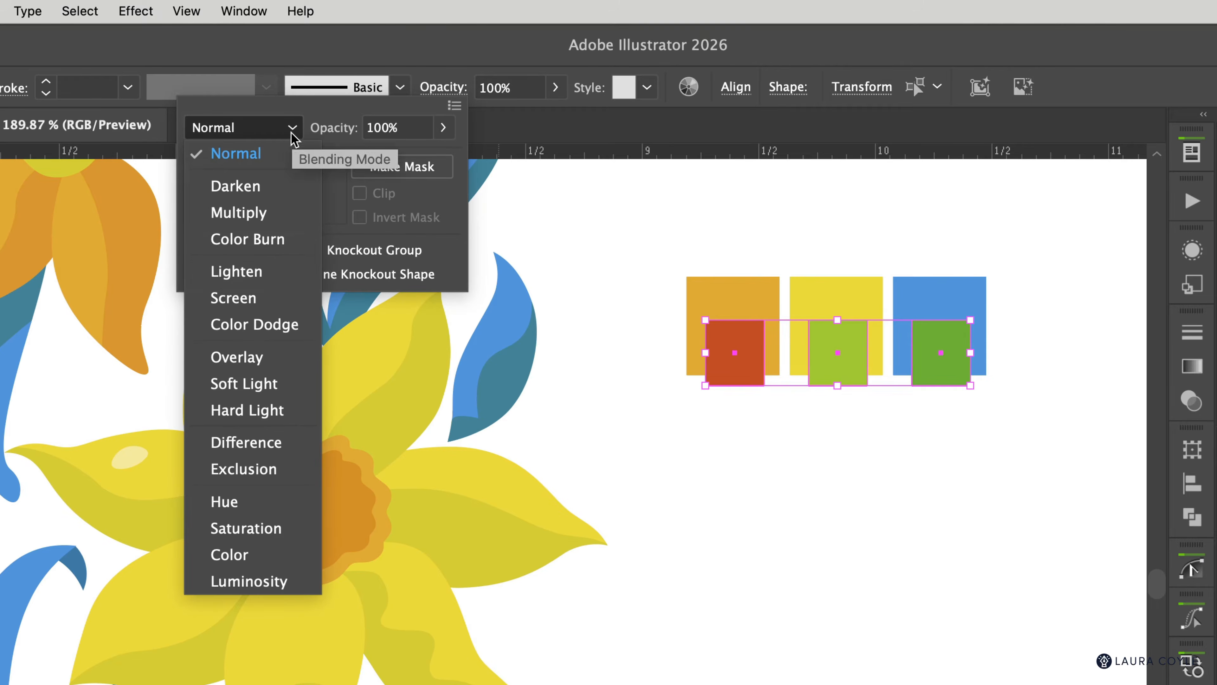
pyautogui.click(292, 222)
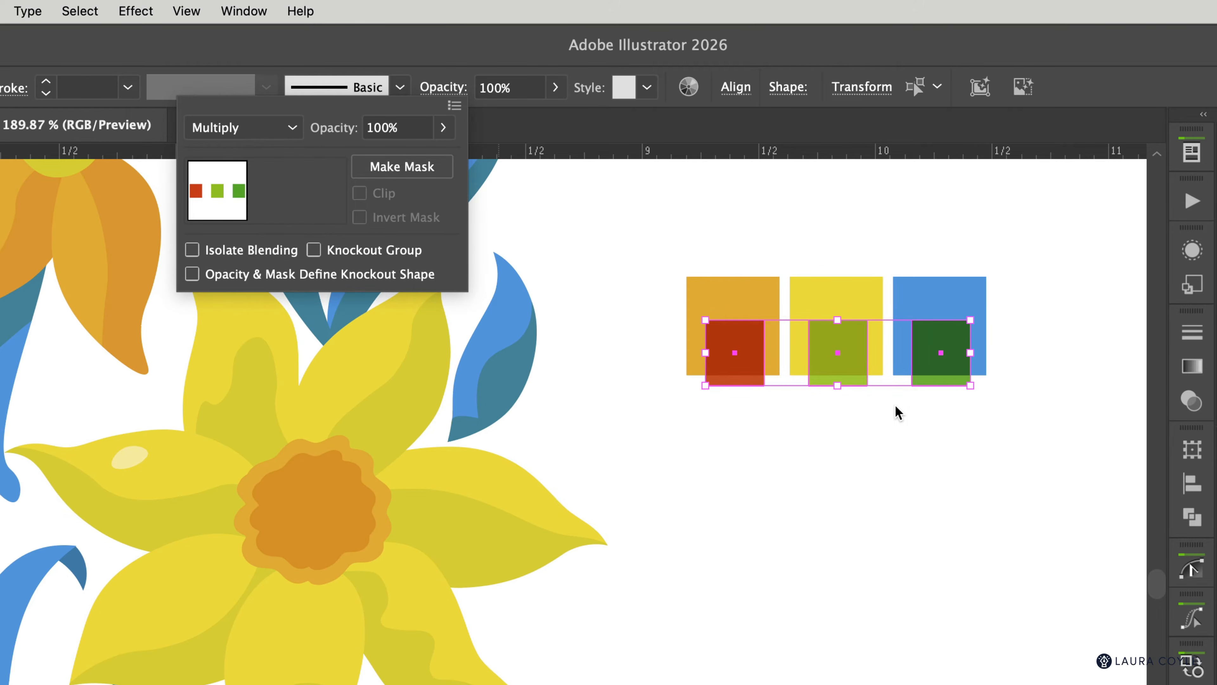
pyautogui.doubleClick(378, 128)
pyautogui.write('25')
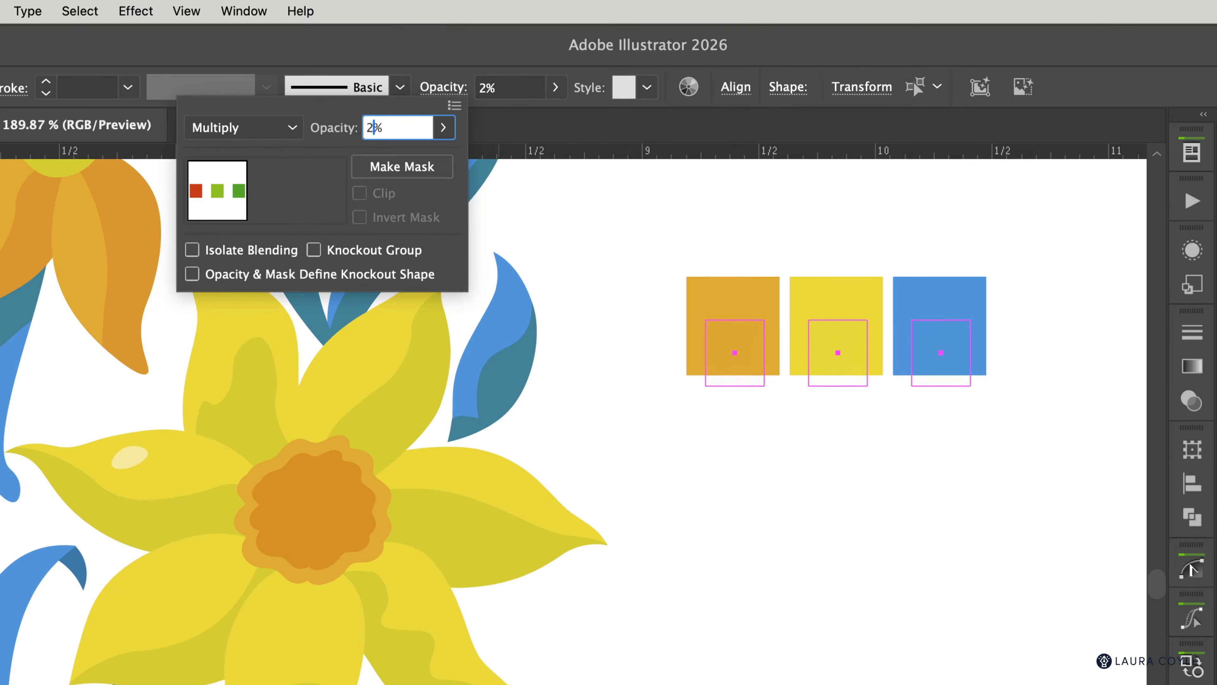
pyautogui.press('Tab')
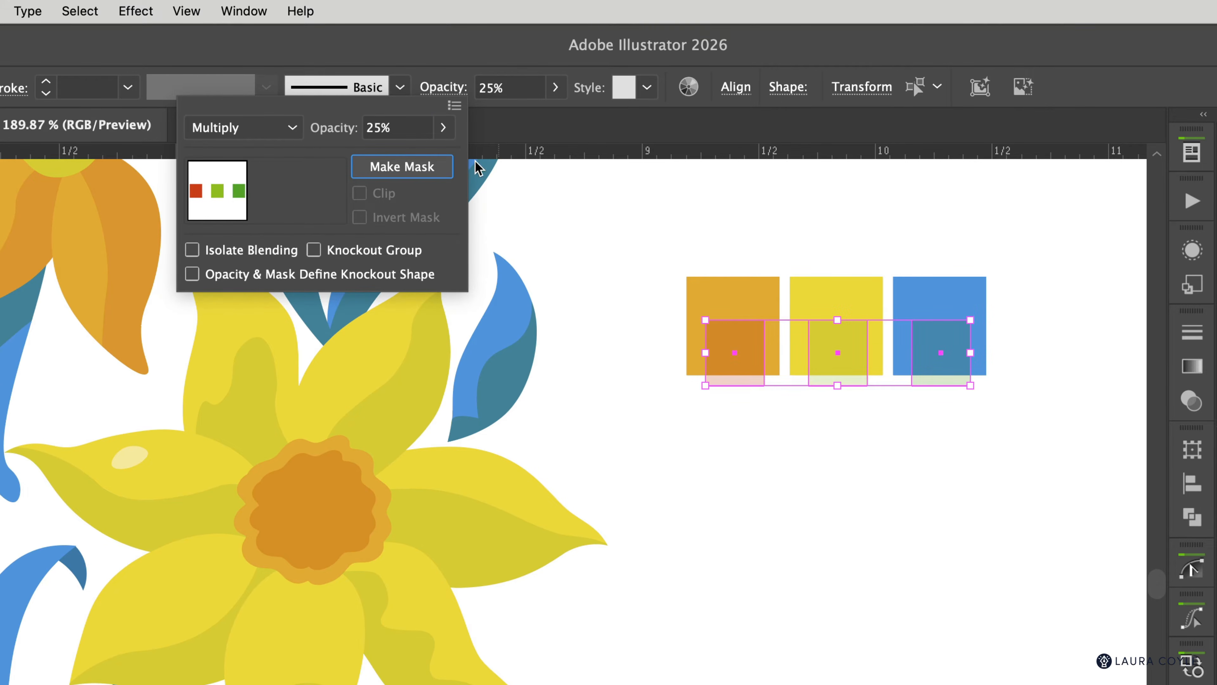
pyautogui.click(619, 317)
pyautogui.click(806, 422)
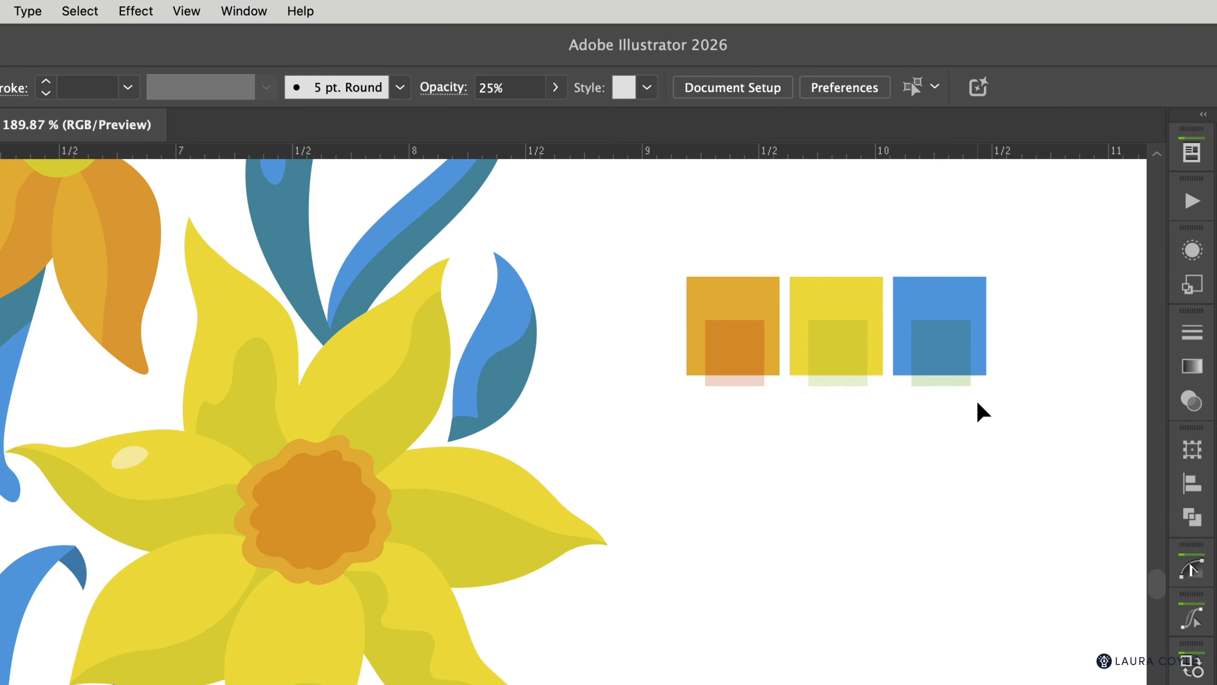
# Step: Lower the opacity of the square over the blue tile to 37%
pyautogui.click(918, 357)
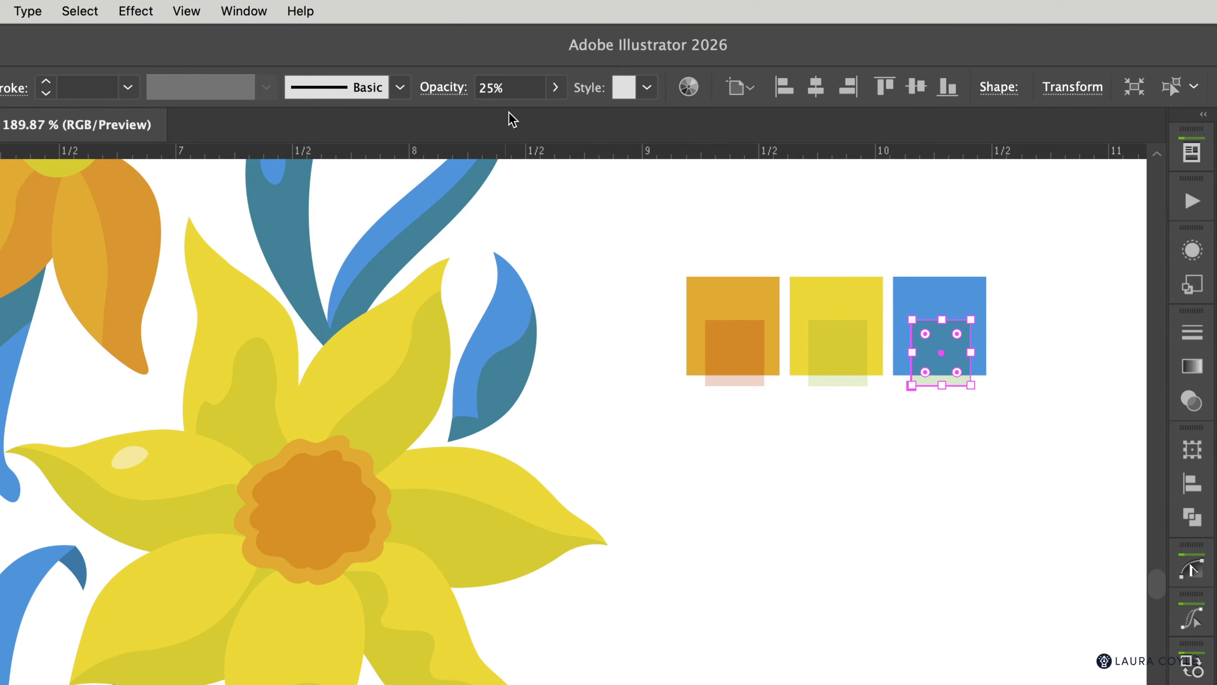
pyautogui.click(489, 89)
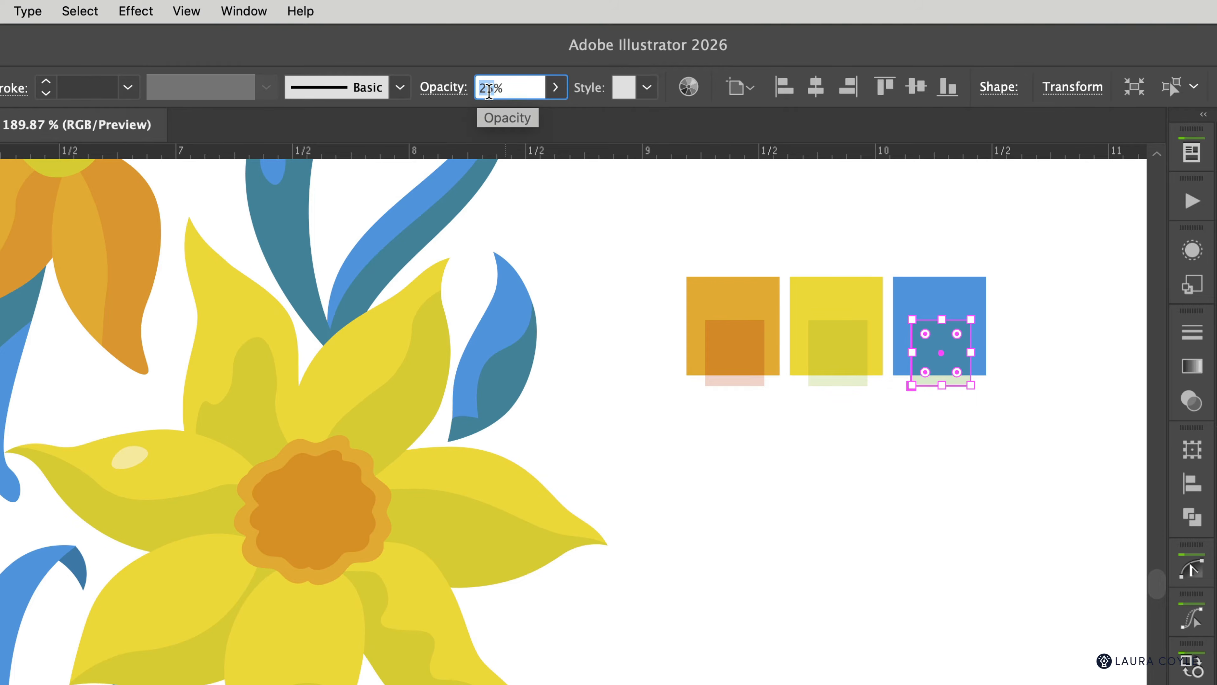
pyautogui.write('37')
pyautogui.press('Tab')
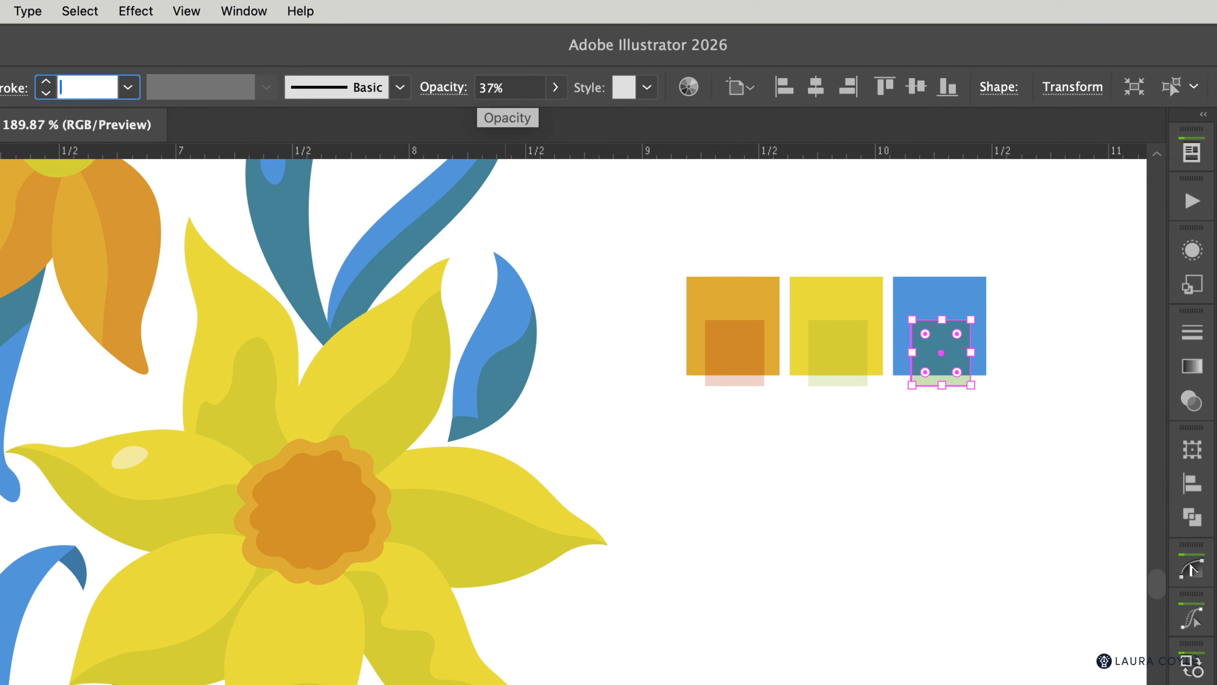
pyautogui.click(625, 245)
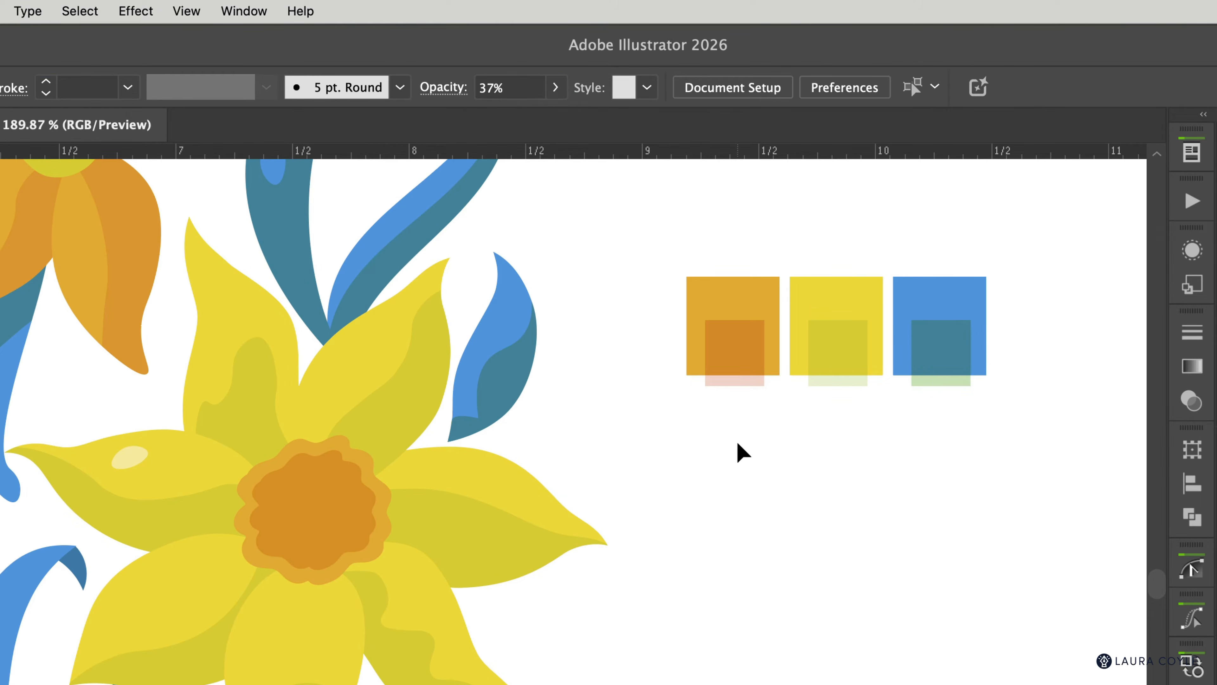
# Step: Set the square over the orange tile to 15% opacity
pyautogui.click(741, 357)
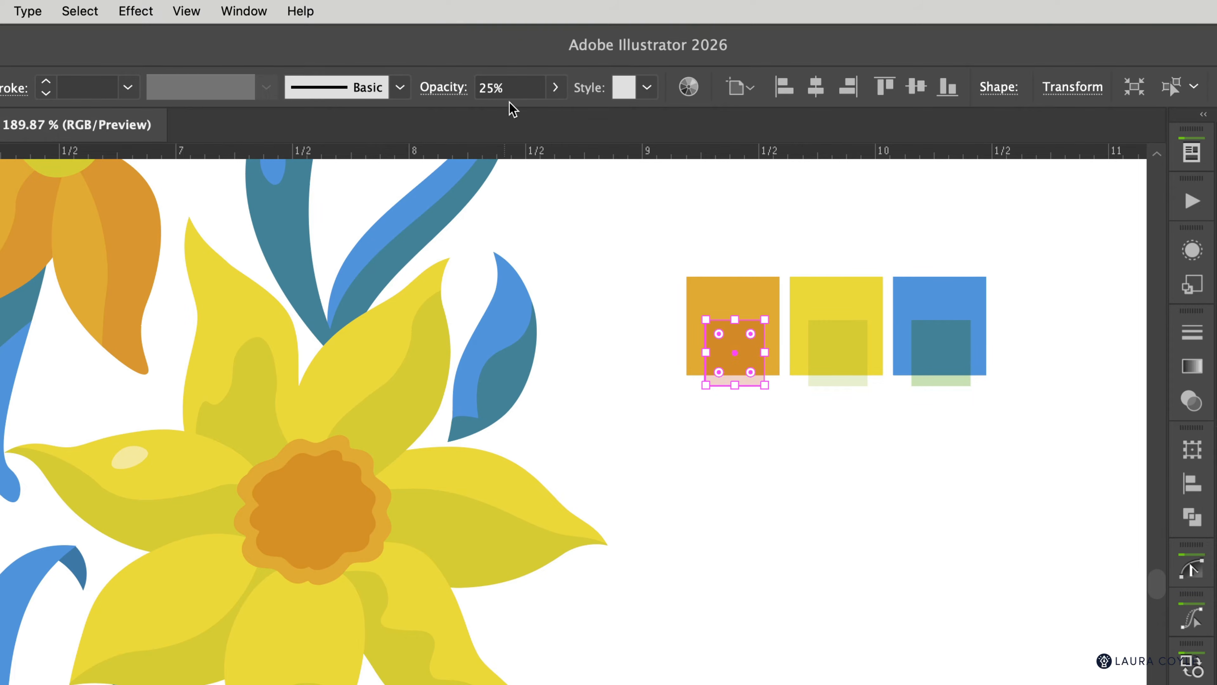
pyautogui.click(514, 87)
pyautogui.write('15')
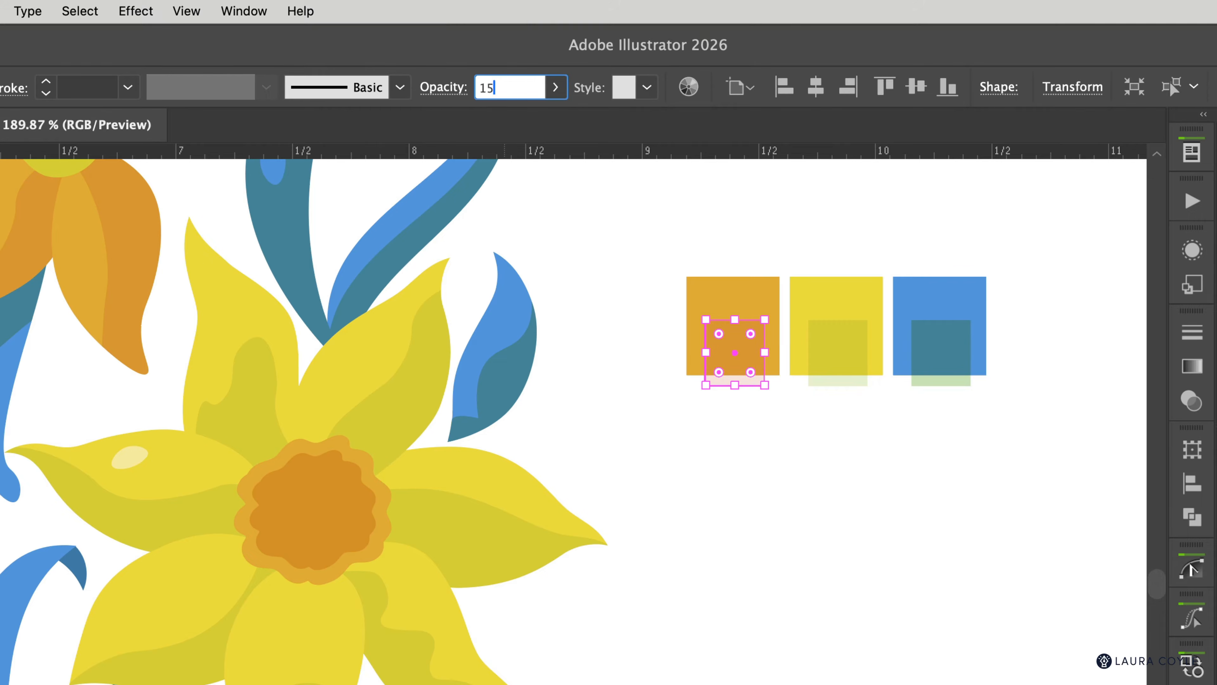
pyautogui.press('Return')
pyautogui.click(751, 434)
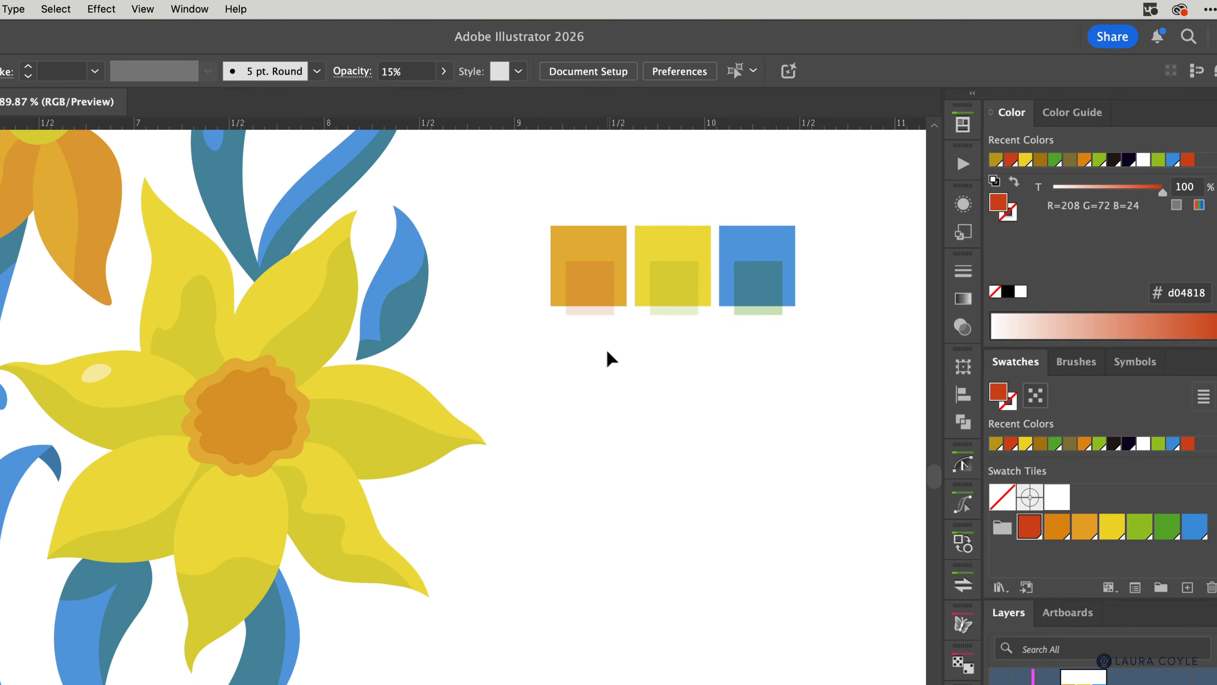
# Step: Nudge the right petal one inch off the flower and confirm the Keyboard Increment preference
pyautogui.click(432, 472)
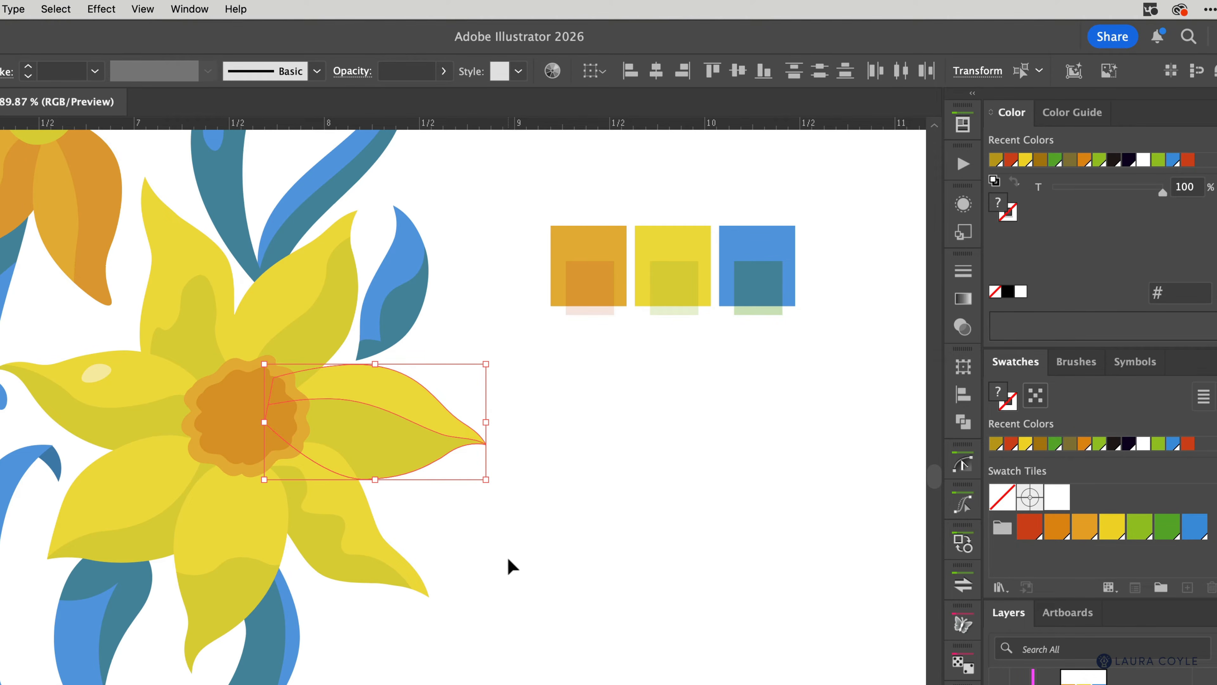
pyautogui.hotkey('shift', 'Right')
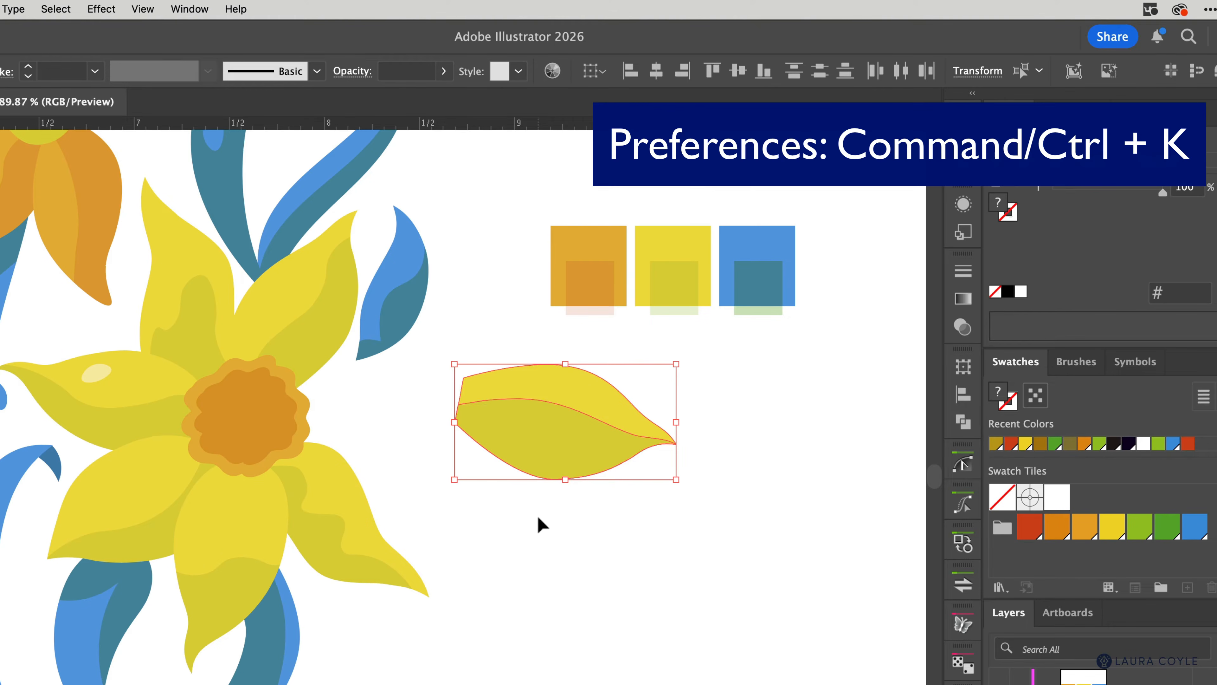
pyautogui.press('super+k')
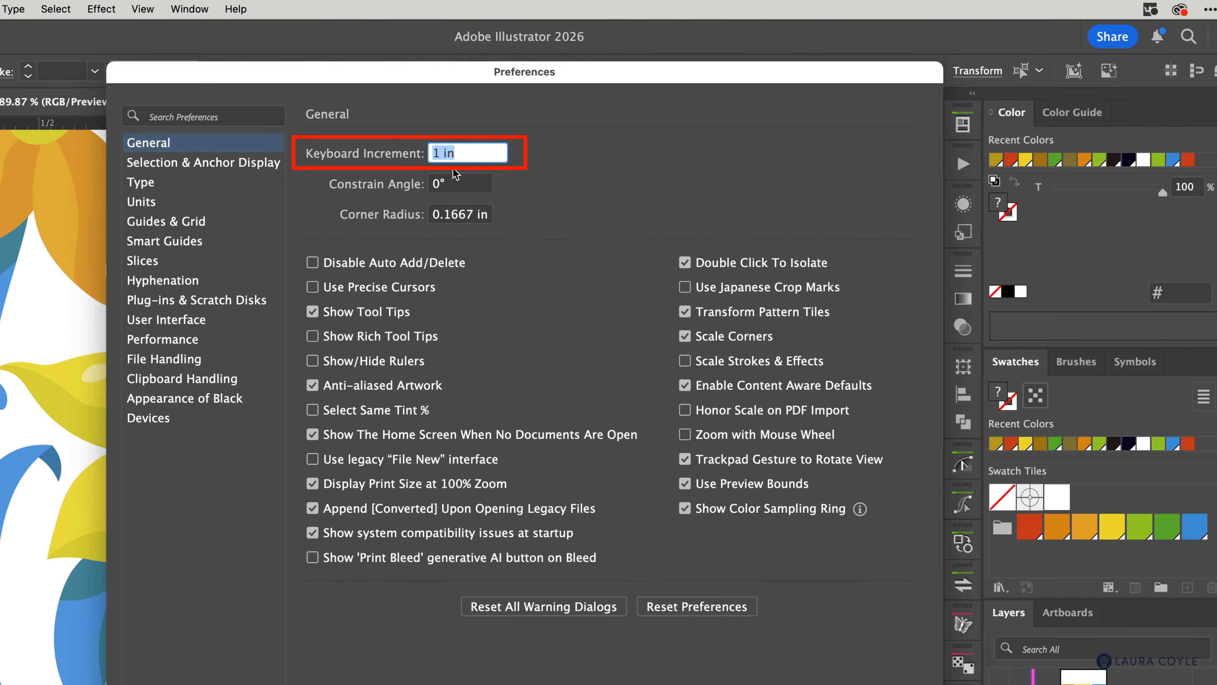
pyautogui.press('Return')
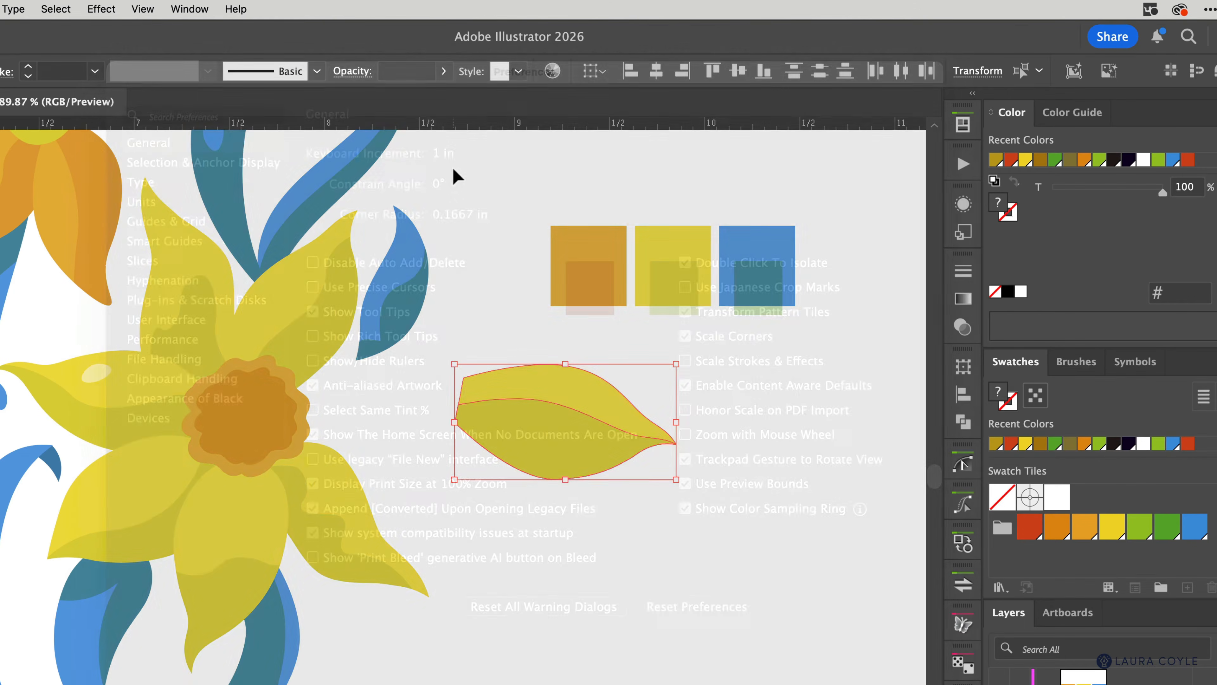
pyautogui.click(487, 504)
# Step: Test arrow-nudging the shading shape, then the petal with its shading, returning each to place
pyautogui.click(532, 419)
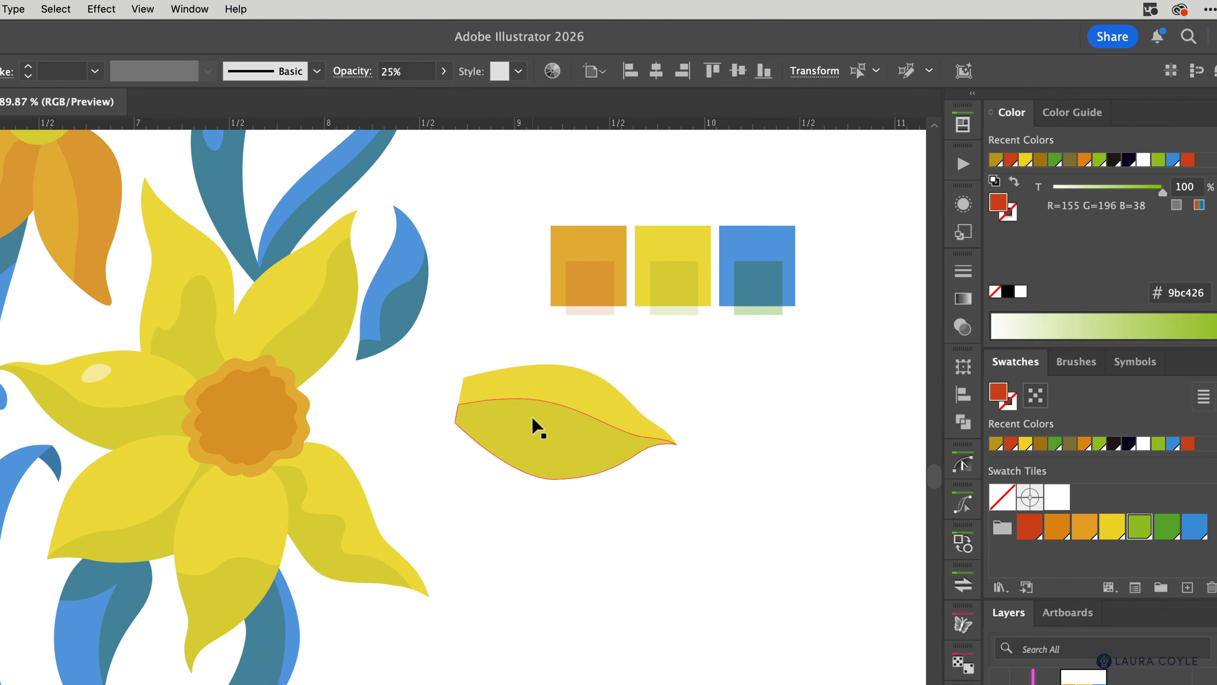
pyautogui.press('Right')
pyautogui.press('Down')
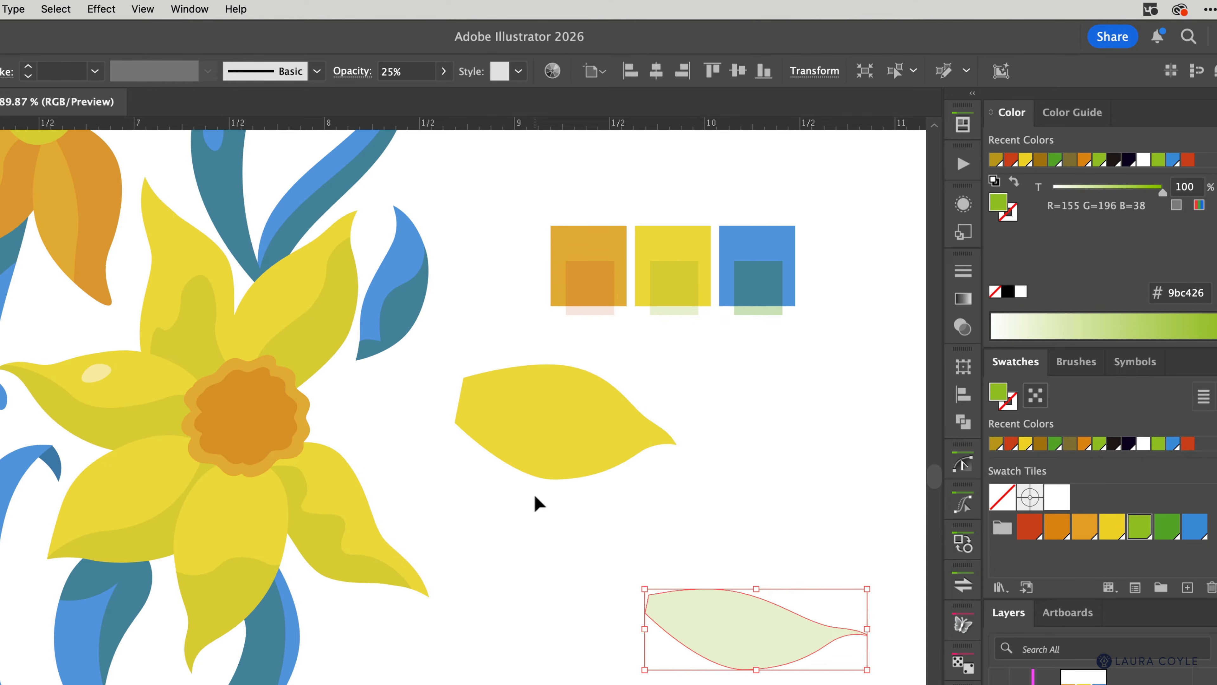
pyautogui.press('Left')
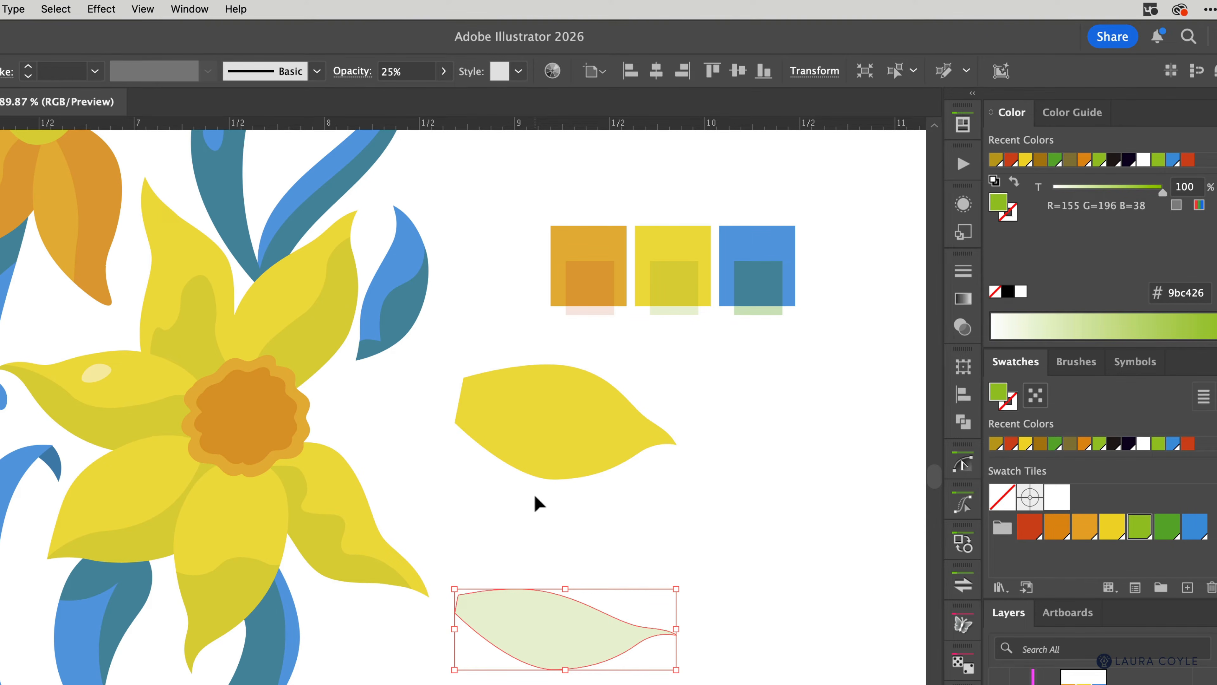
pyautogui.press('Up')
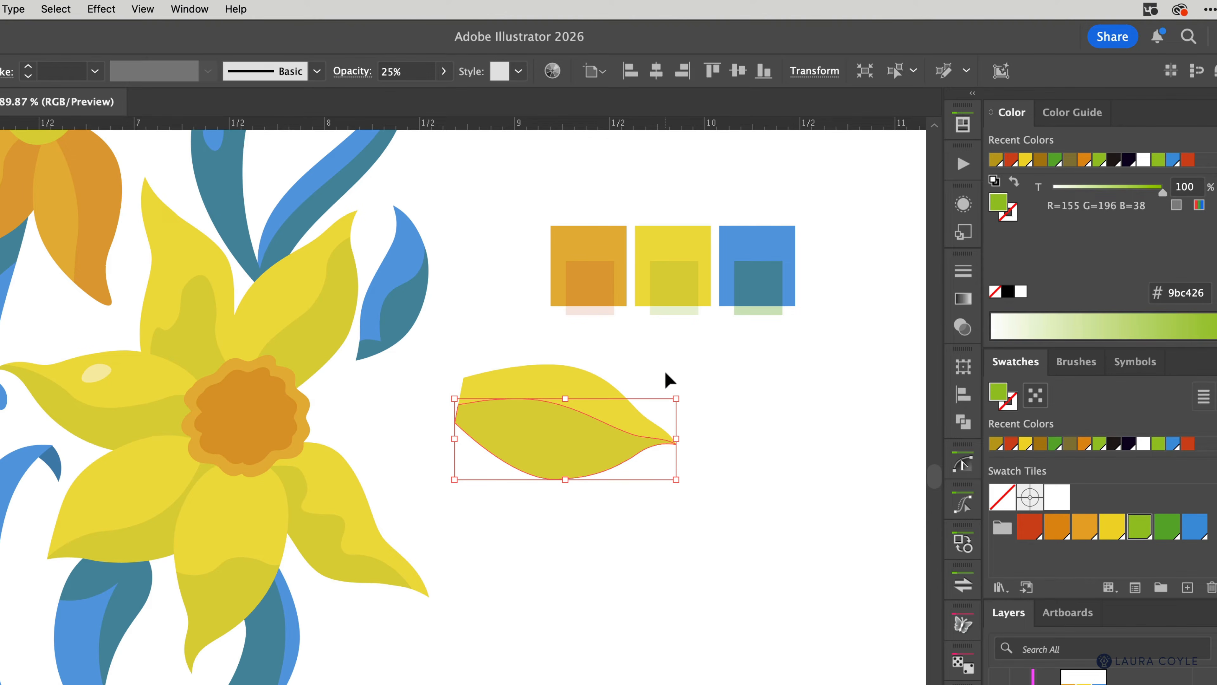
pyautogui.moveTo(664, 370); pyautogui.dragTo(589, 443)
pyautogui.press('Left')
pyautogui.press('Right')
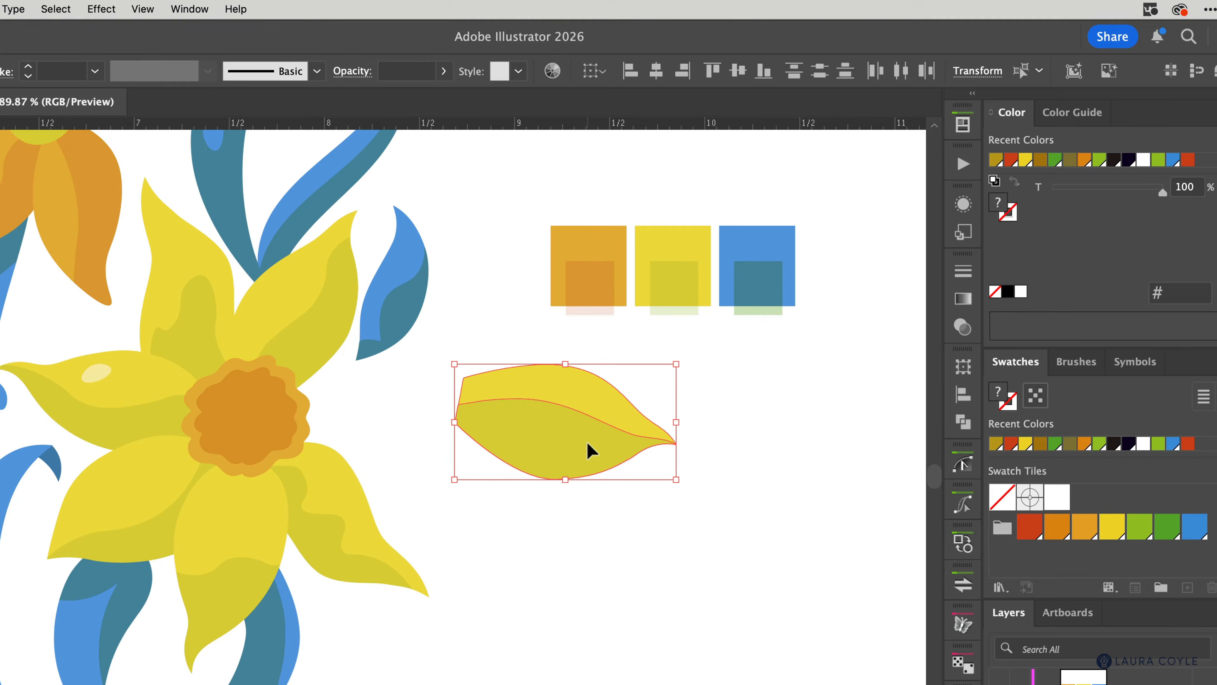
pyautogui.click(532, 528)
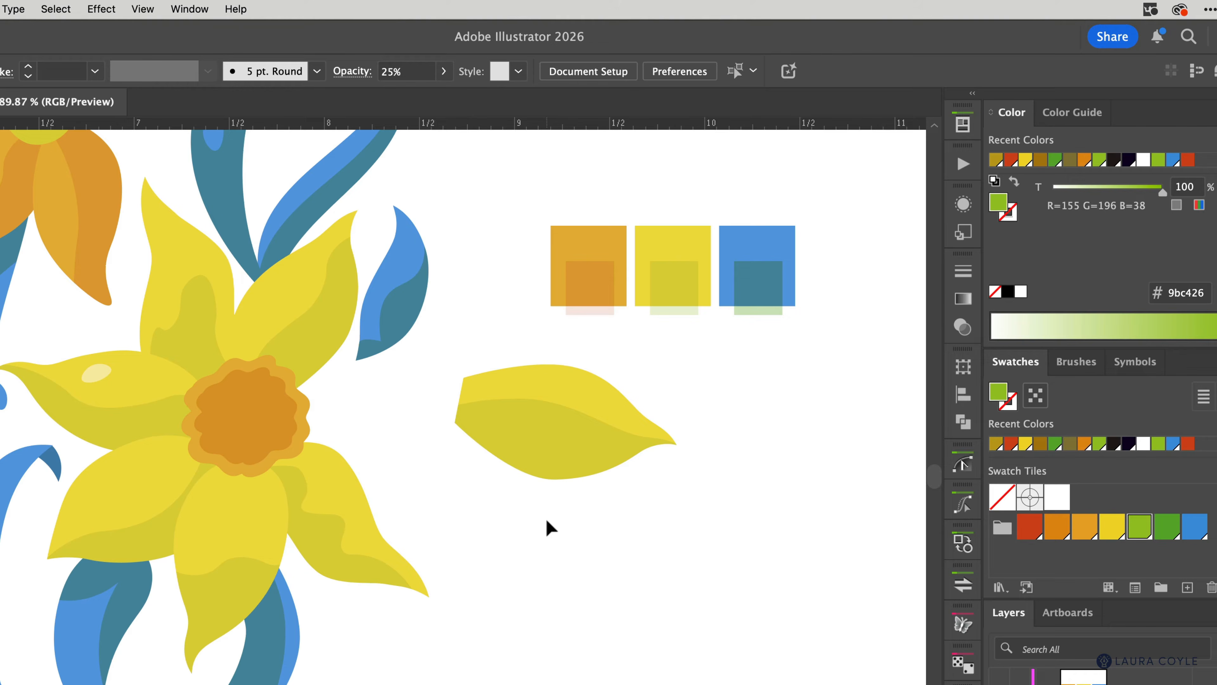
# Step: Delete the darker shading shape from the loose petal
pyautogui.click(567, 442)
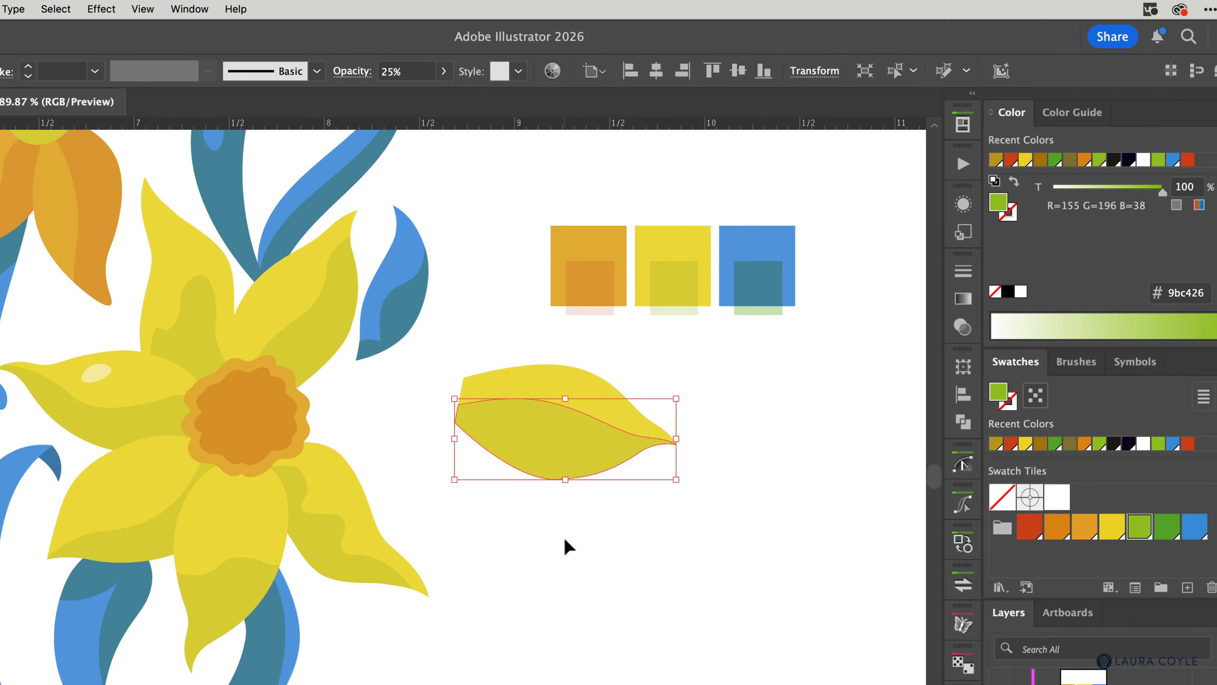
pyautogui.press('Delete')
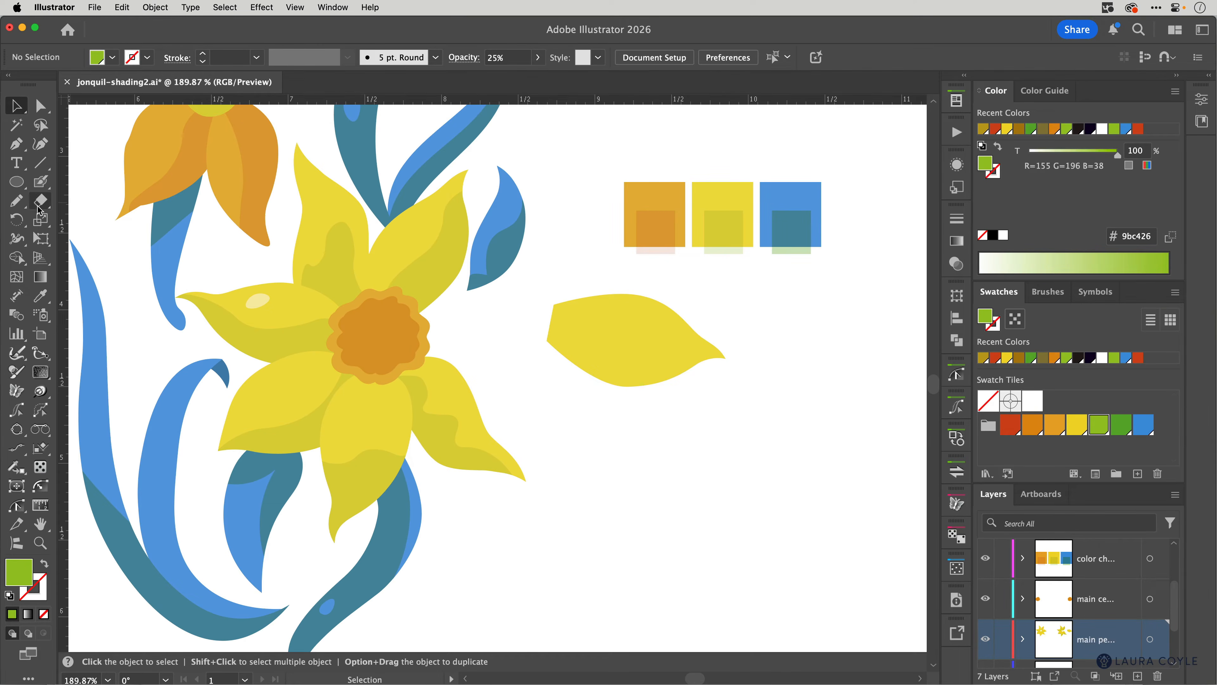
pyautogui.click(17, 205)
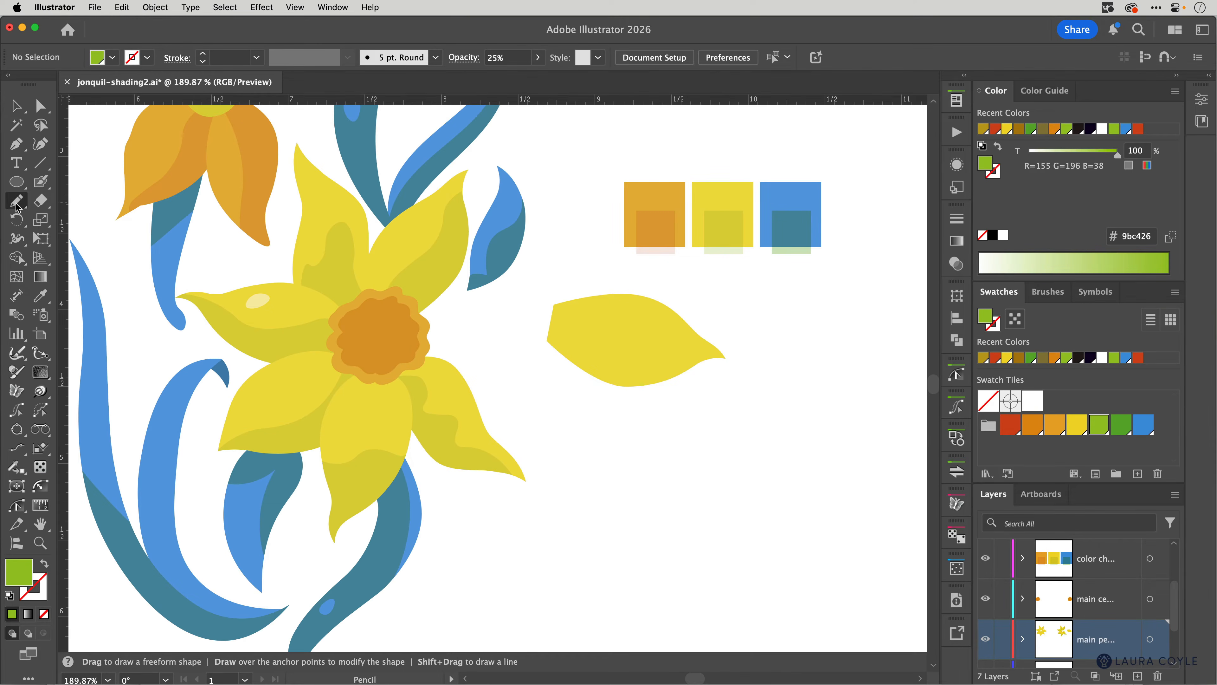
# Step: Draw a freeform Pencil shape over the petal's lower half, filled with the yellow swatch's inner tint
pyautogui.moveTo(522, 341)
pyautogui.mouseDown()
pyautogui.moveTo(634, 325)
pyautogui.moveTo(702, 384)
pyautogui.moveTo(758, 393)
pyautogui.moveTo(789, 415)
pyautogui.moveTo(741, 450)
pyautogui.moveTo(576, 470)
pyautogui.moveTo(505, 424)
pyautogui.moveTo(486, 377)
pyautogui.mouseUp()
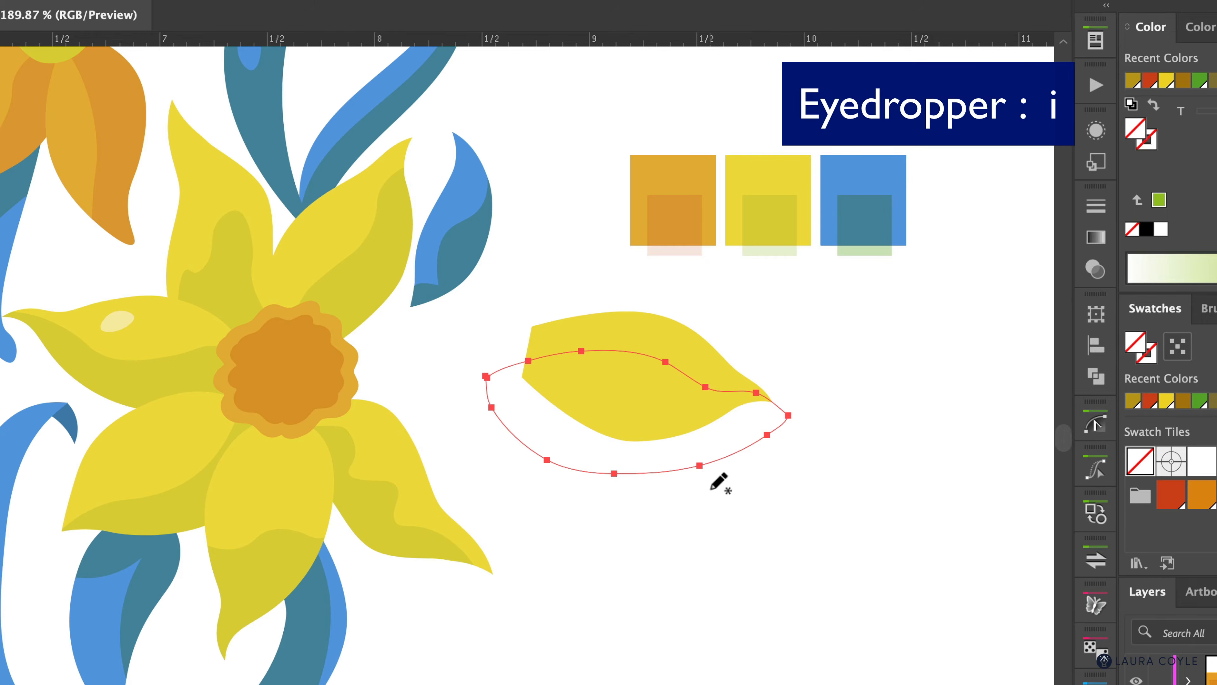
pyautogui.press('i')
pyautogui.click(776, 215)
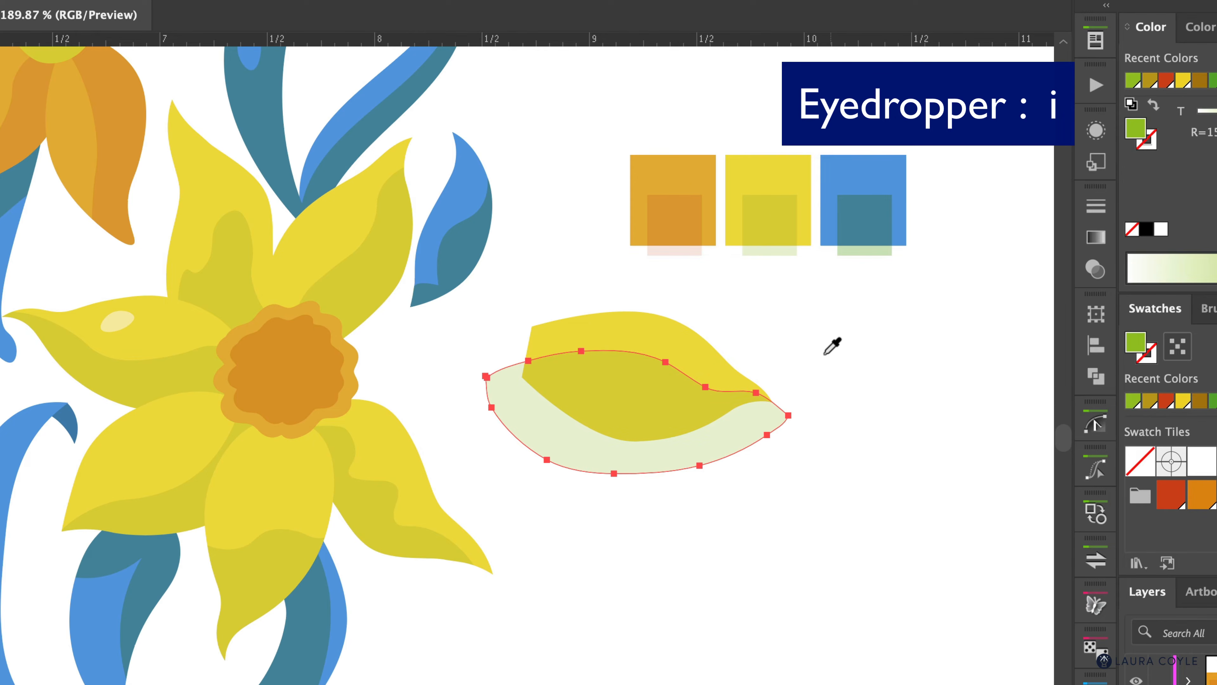
pyautogui.press('v')
pyautogui.click(794, 329)
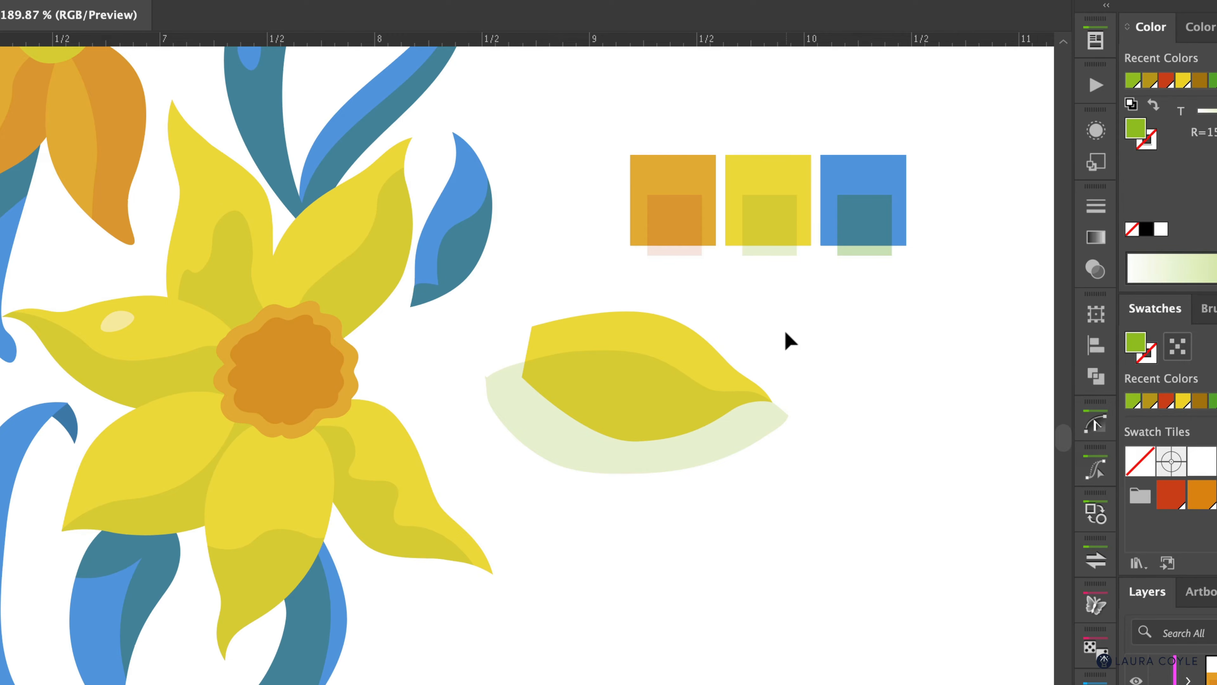
# Step: Trim the shading overhang outside the petal with the Shape Builder, undoing an accidental merge
pyautogui.moveTo(786, 332); pyautogui.dragTo(680, 444)
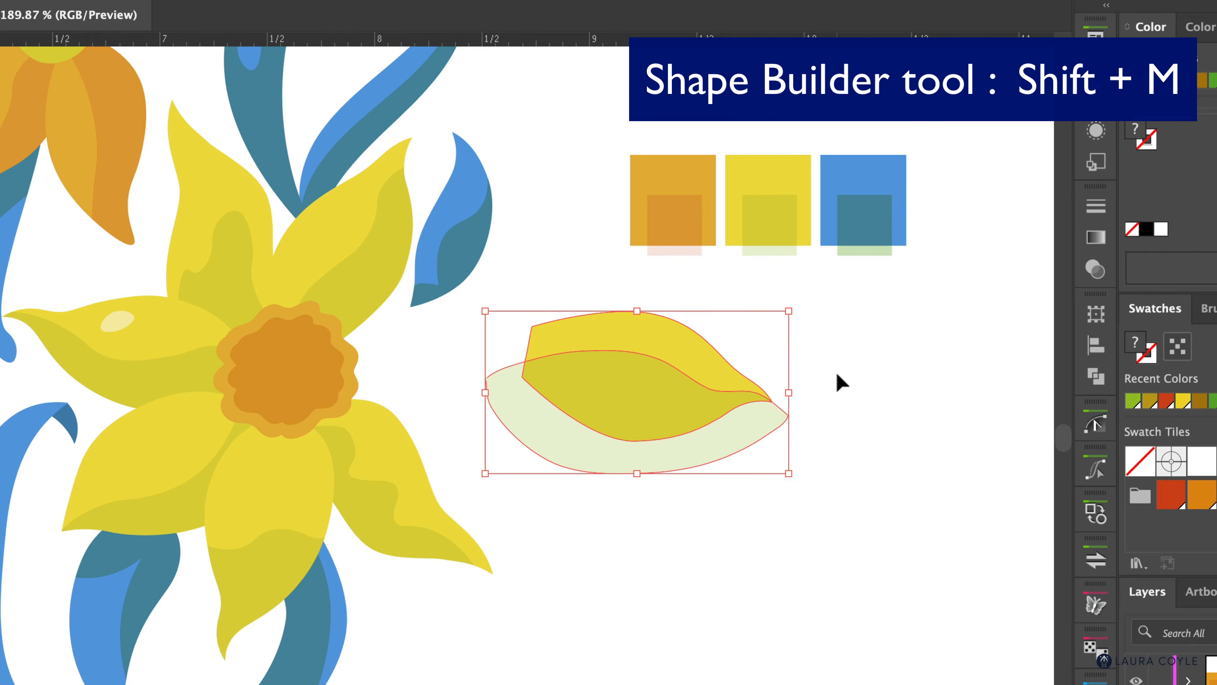
pyautogui.hotkey('shift', 'm')
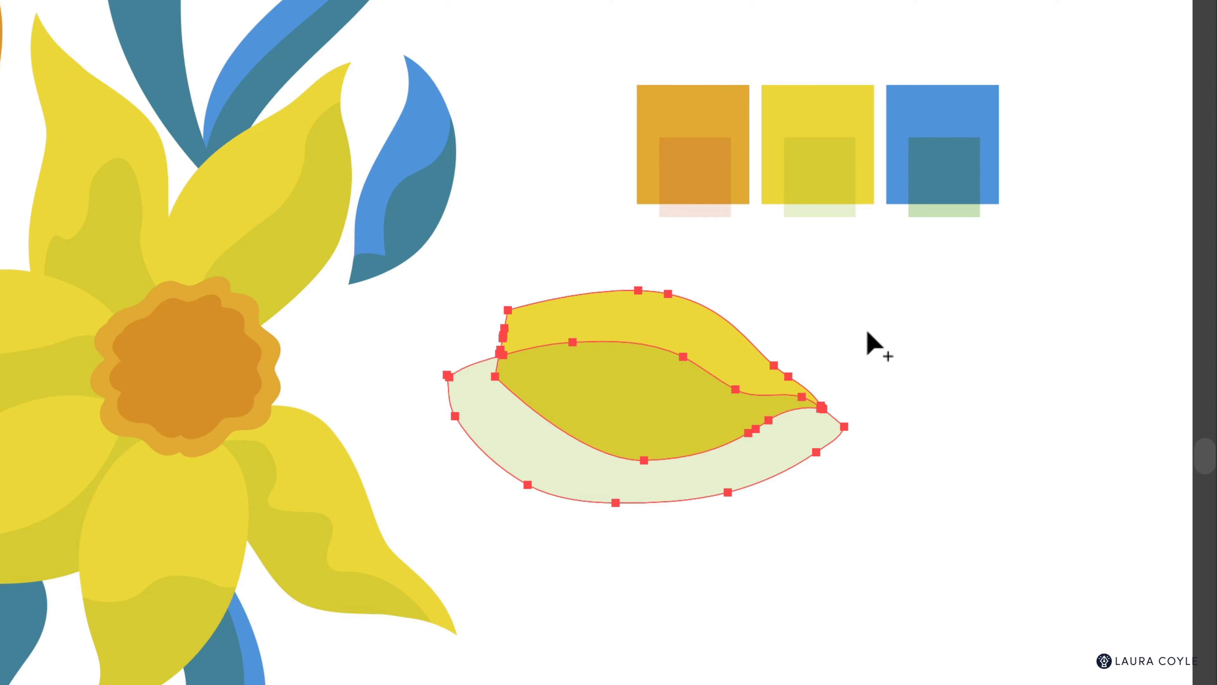
pyautogui.moveTo(866, 331)
pyautogui.mouseDown()
pyautogui.moveTo(726, 384)
pyautogui.moveTo(536, 427)
pyautogui.moveTo(404, 437)
pyautogui.mouseUp()
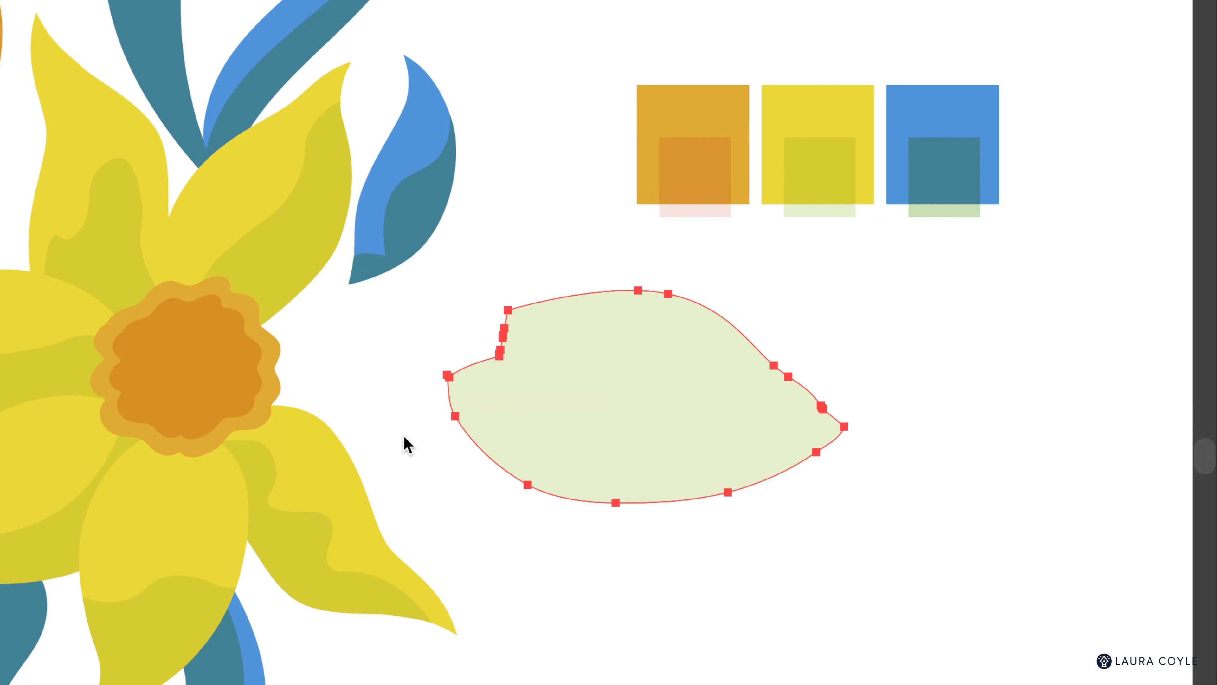
pyautogui.hotkey('ctrl', 'z')
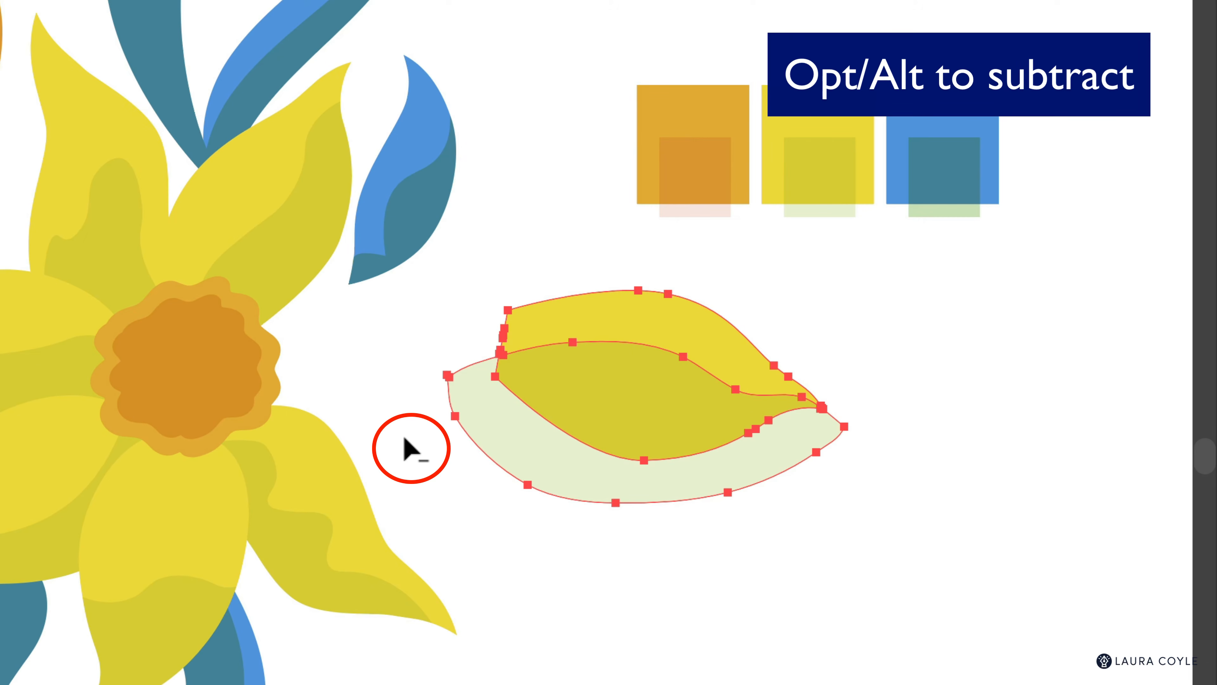
pyautogui.moveTo(404, 437); pyautogui.dragTo(500, 435)
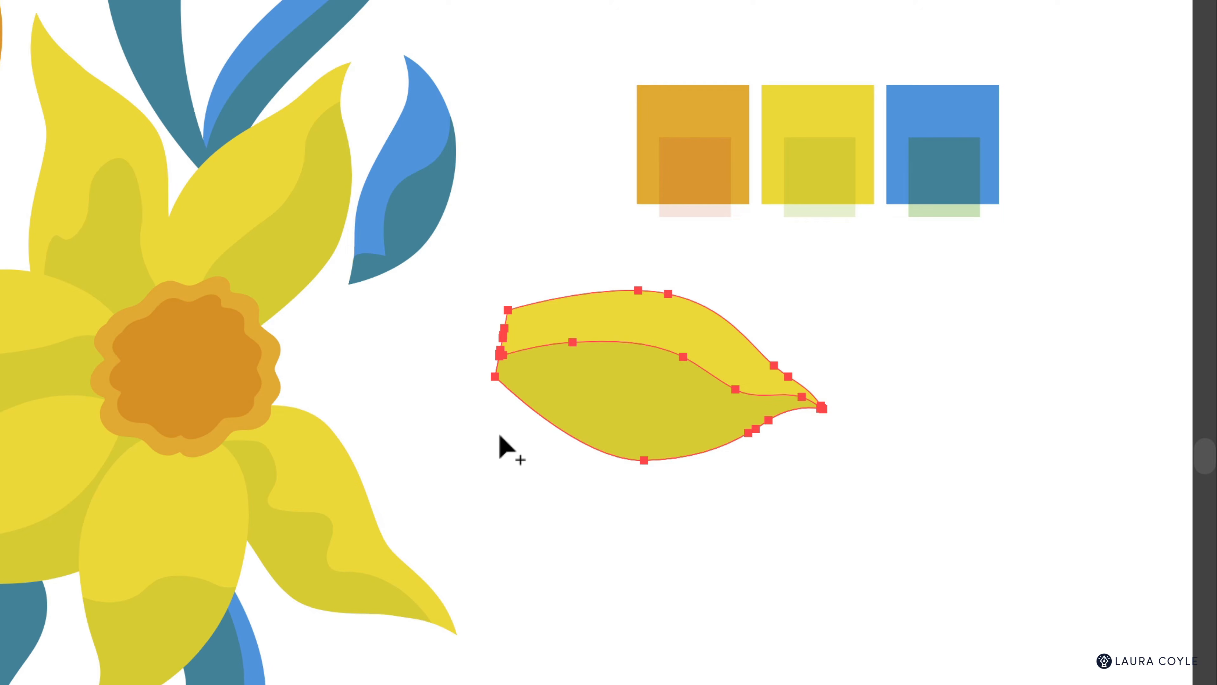
pyautogui.press('v')
pyautogui.click(500, 436)
# Step: Check the trimmed shading by nudging it down and back, then select the petal with it
pyautogui.click(614, 398)
pyautogui.hotkey('shift', 'Down')
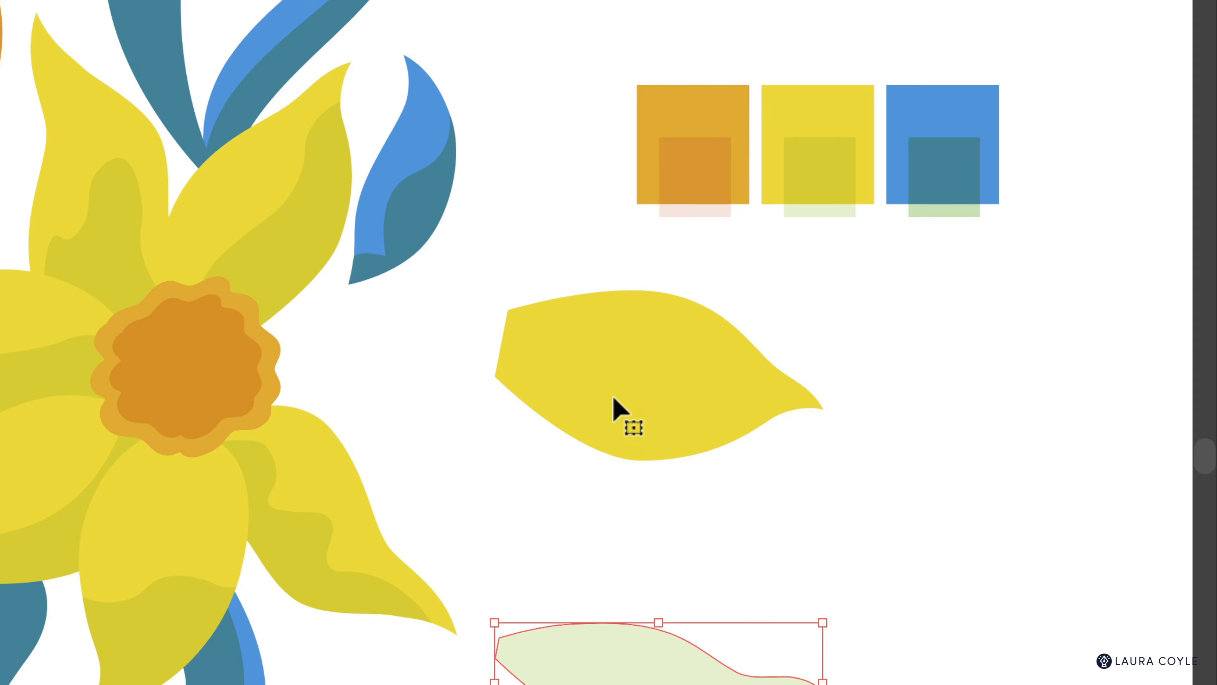
pyautogui.hotkey('shift', 'Up')
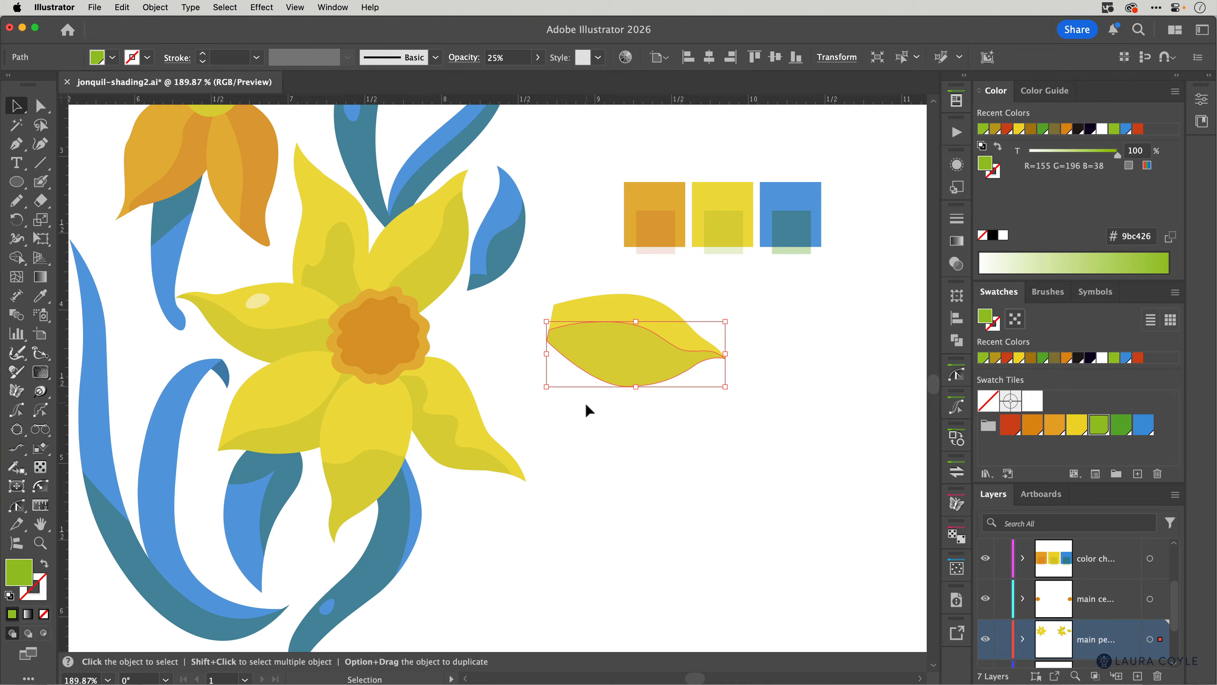
pyautogui.moveTo(585, 403); pyautogui.dragTo(623, 356)
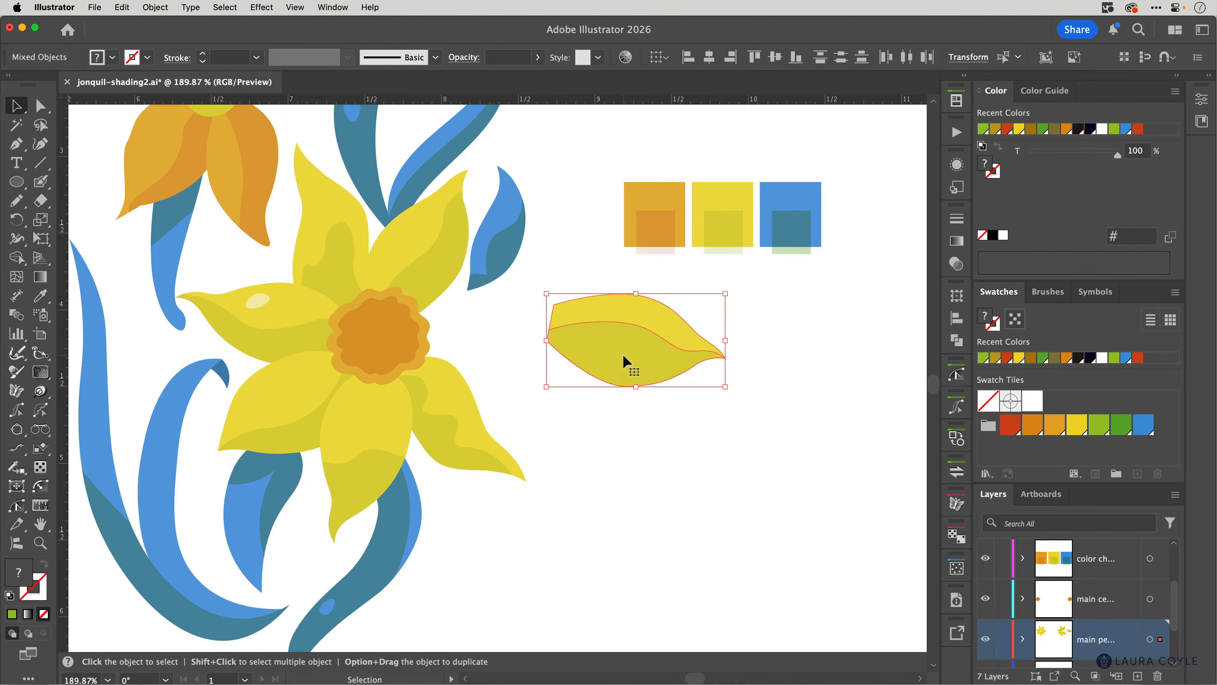
# Step: Return the shaded petal onto the flower and move the lower-right petal's old shading off it
pyautogui.hotkey('shift', 'Left')
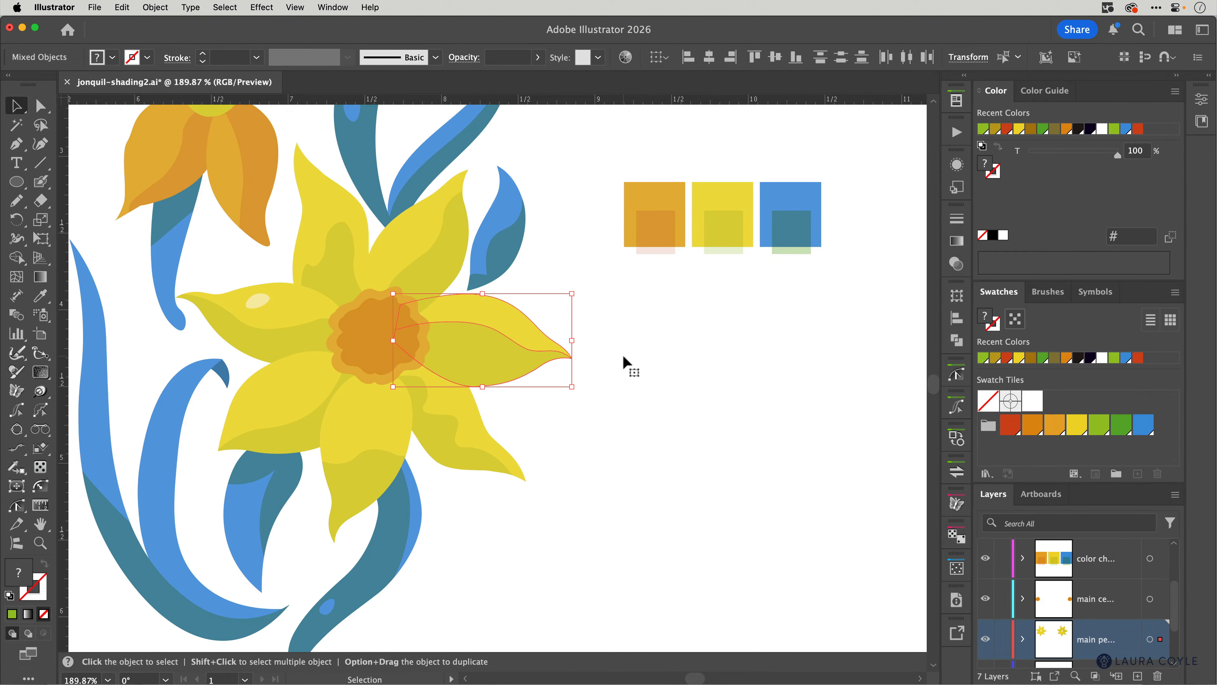
pyautogui.click(627, 356)
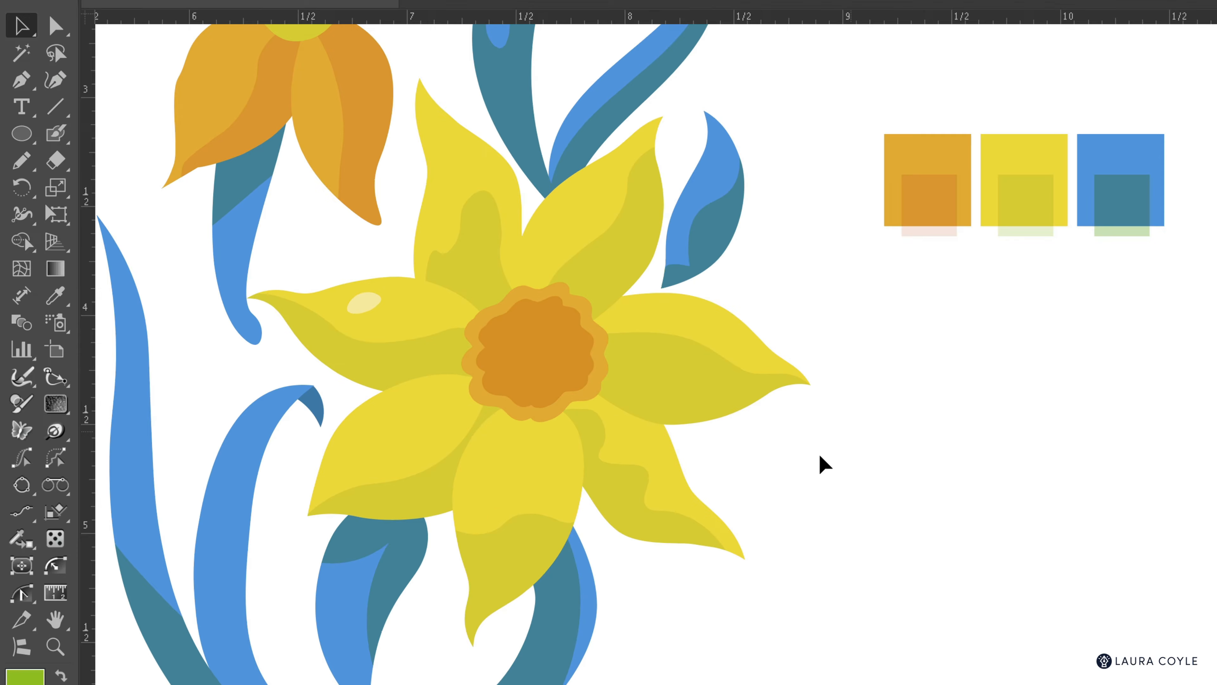
pyautogui.click(479, 463)
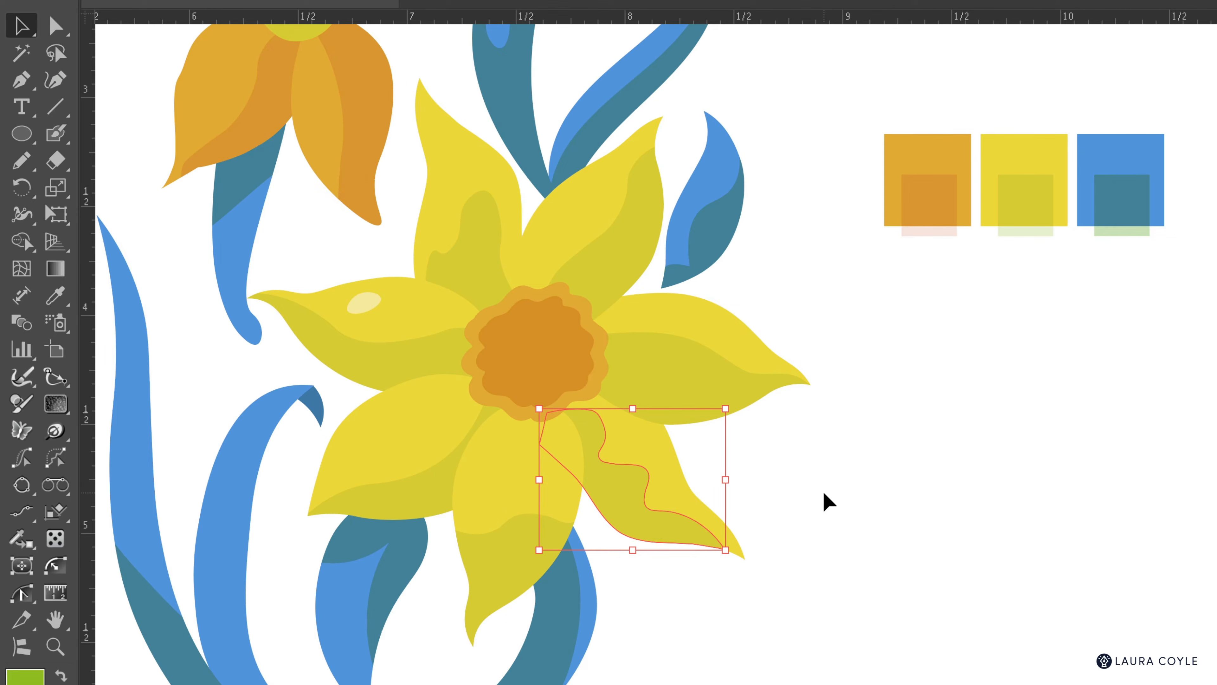
pyautogui.hotkey('shift', 'Down')
pyautogui.hotkey('shift', 'Down')
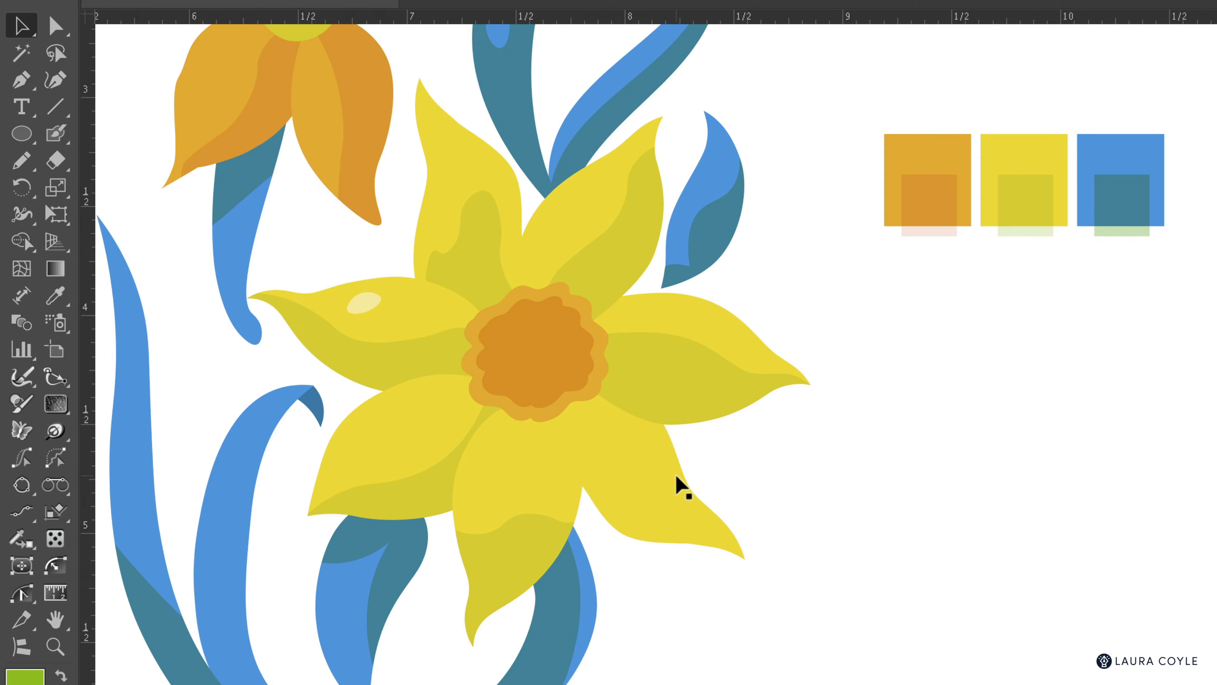
pyautogui.click(678, 482)
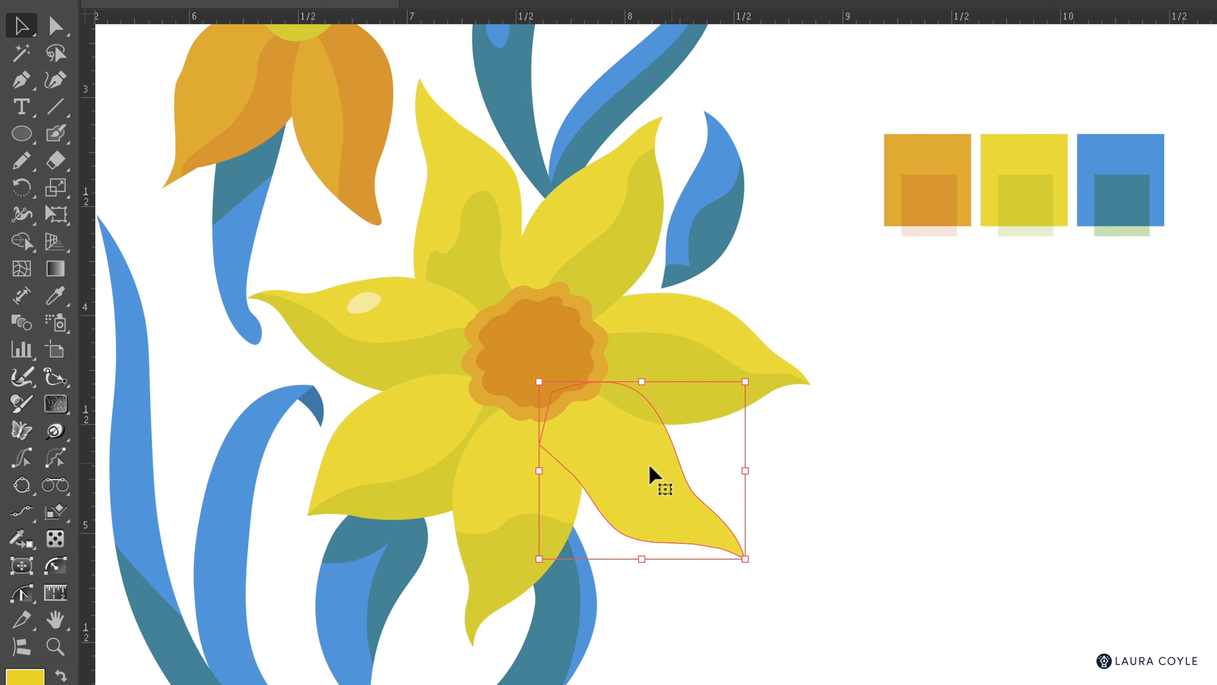
# Step: Isolate the lower-right petal and set the Blob Brush fill to the yellow swatch's shading tint
pyautogui.doubleClick(633, 461)
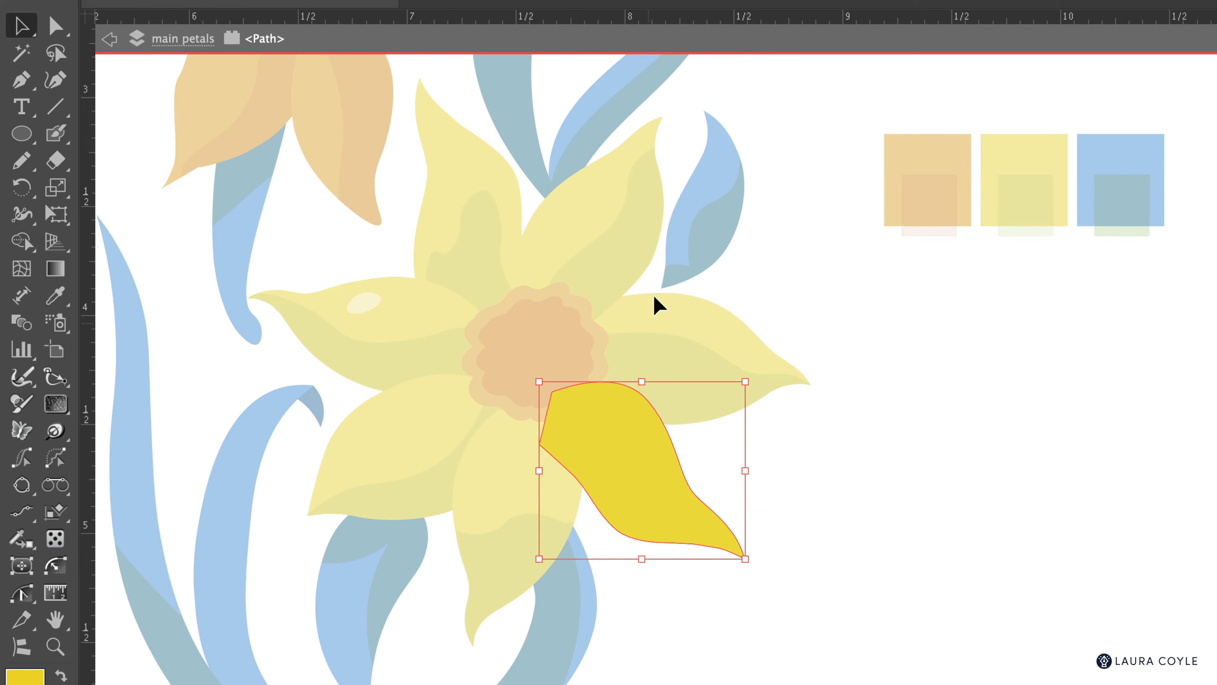
pyautogui.click(691, 337)
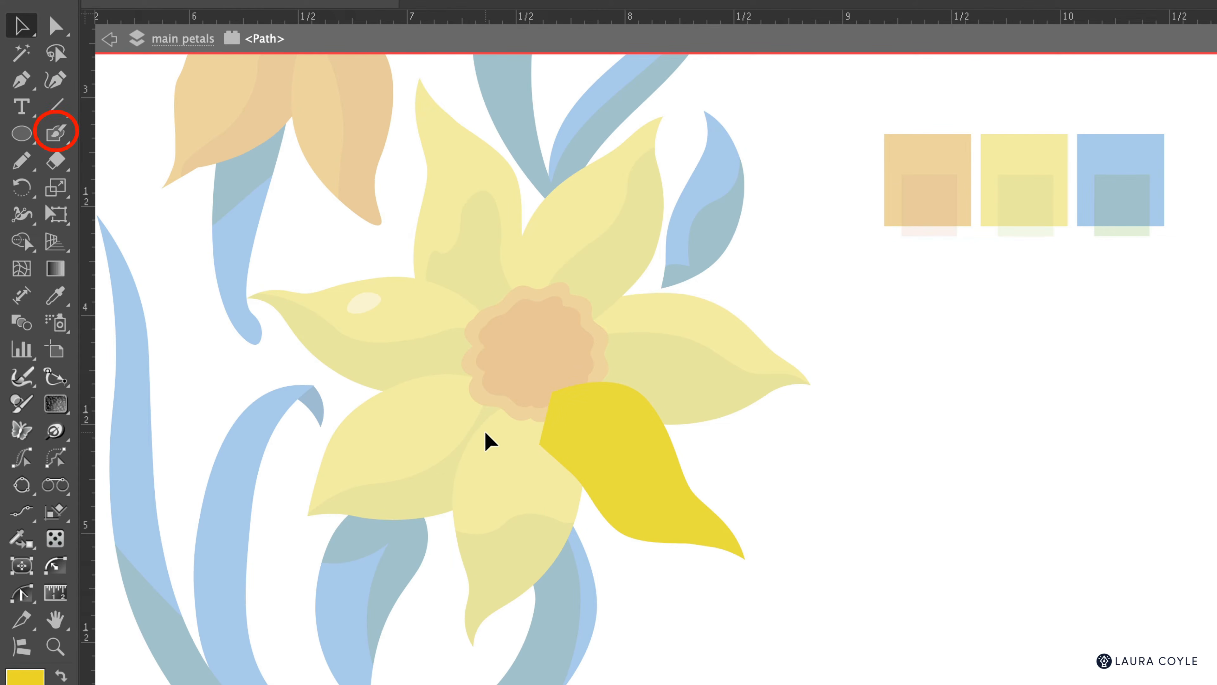
pyautogui.click(56, 134)
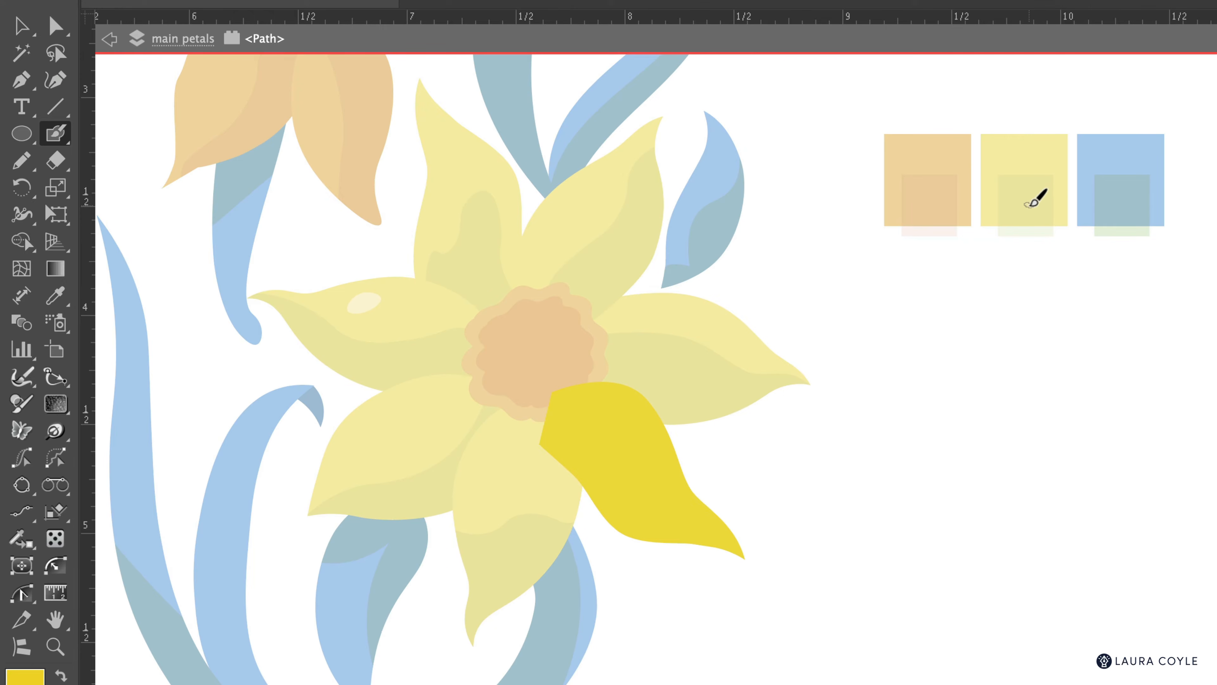
pyautogui.press('i')
pyautogui.click(1031, 205)
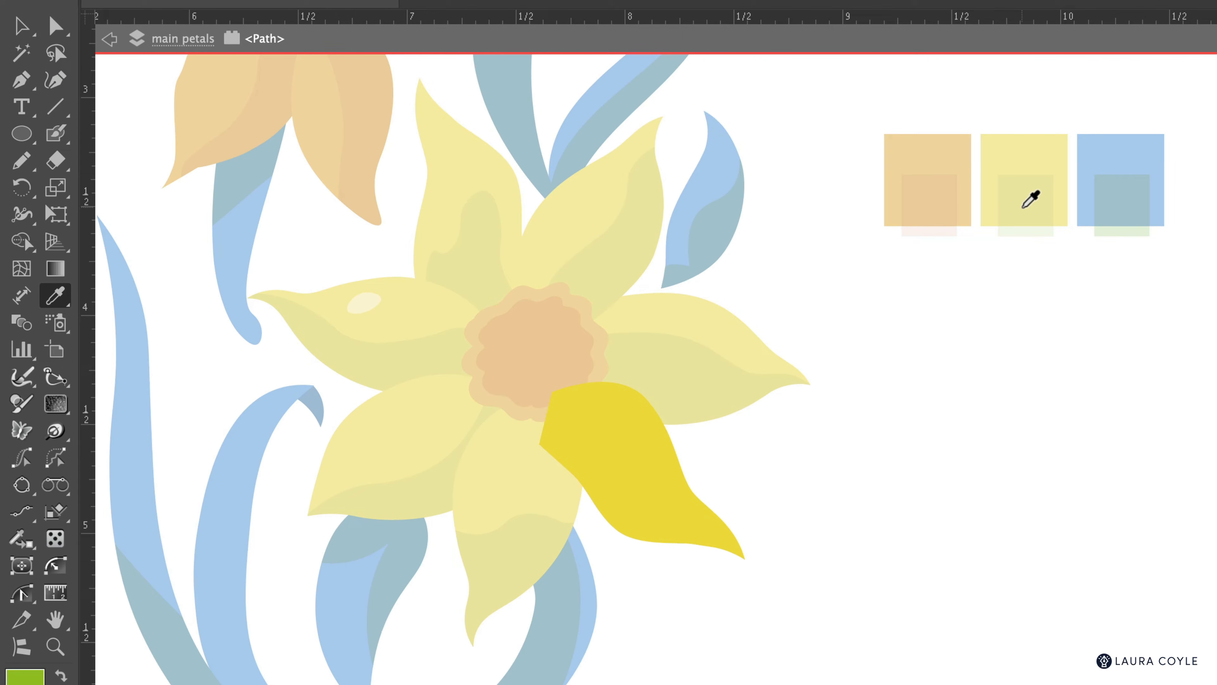
# Step: Blob-brush a solid pale shading shape over the lower-right petal's lower half, then select the petal and shading
pyautogui.click(55, 133)
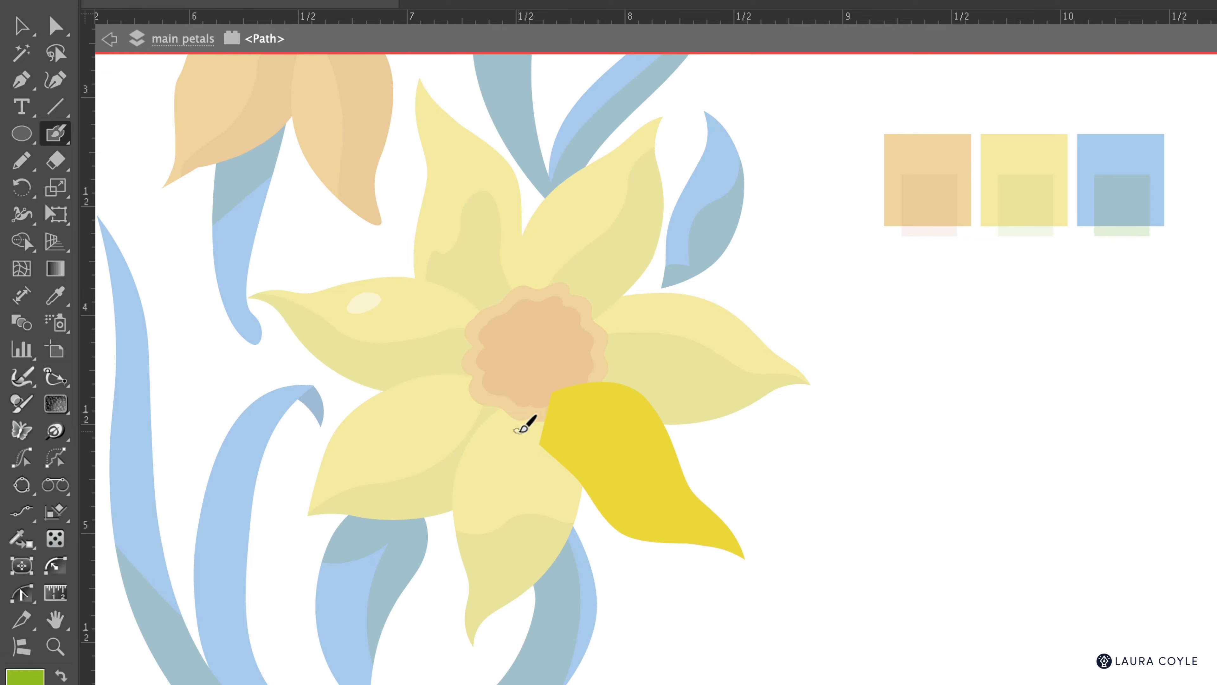
pyautogui.moveTo(516, 429)
pyautogui.mouseDown()
pyautogui.moveTo(600, 423)
pyautogui.moveTo(590, 448)
pyautogui.moveTo(650, 460)
pyautogui.moveTo(635, 493)
pyautogui.moveTo(728, 542)
pyautogui.moveTo(746, 572)
pyautogui.moveTo(665, 584)
pyautogui.moveTo(620, 562)
pyautogui.moveTo(538, 486)
pyautogui.moveTo(515, 428)
pyautogui.mouseUp()
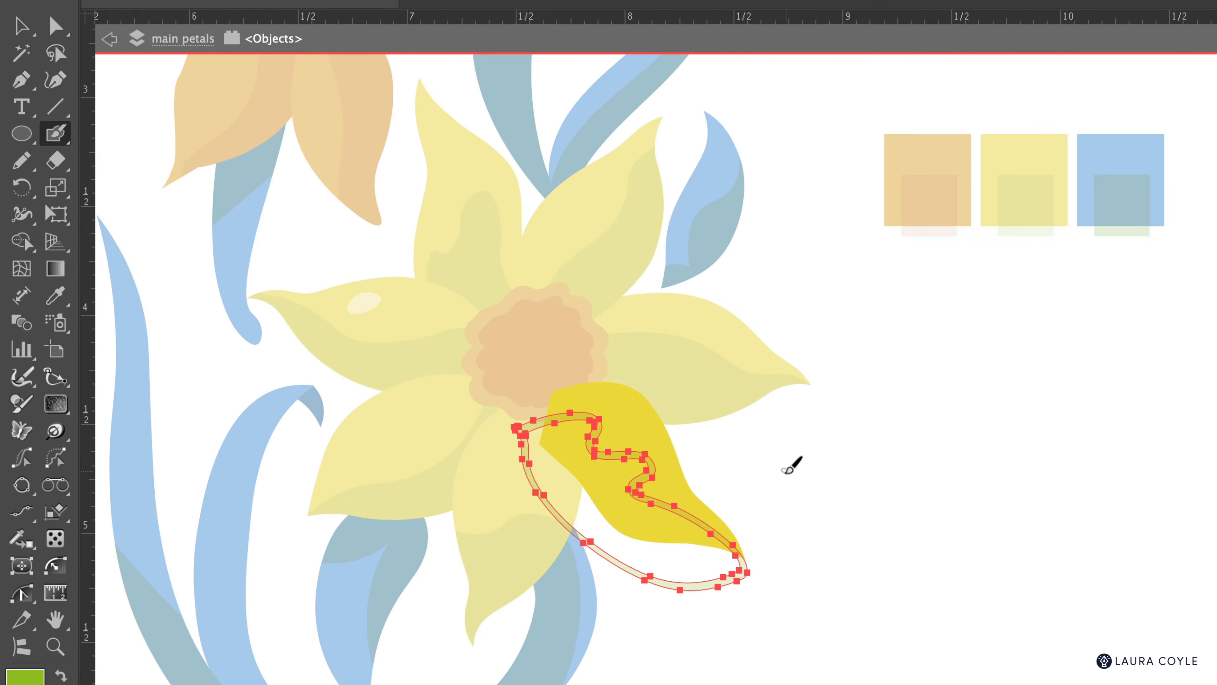
pyautogui.press('a')
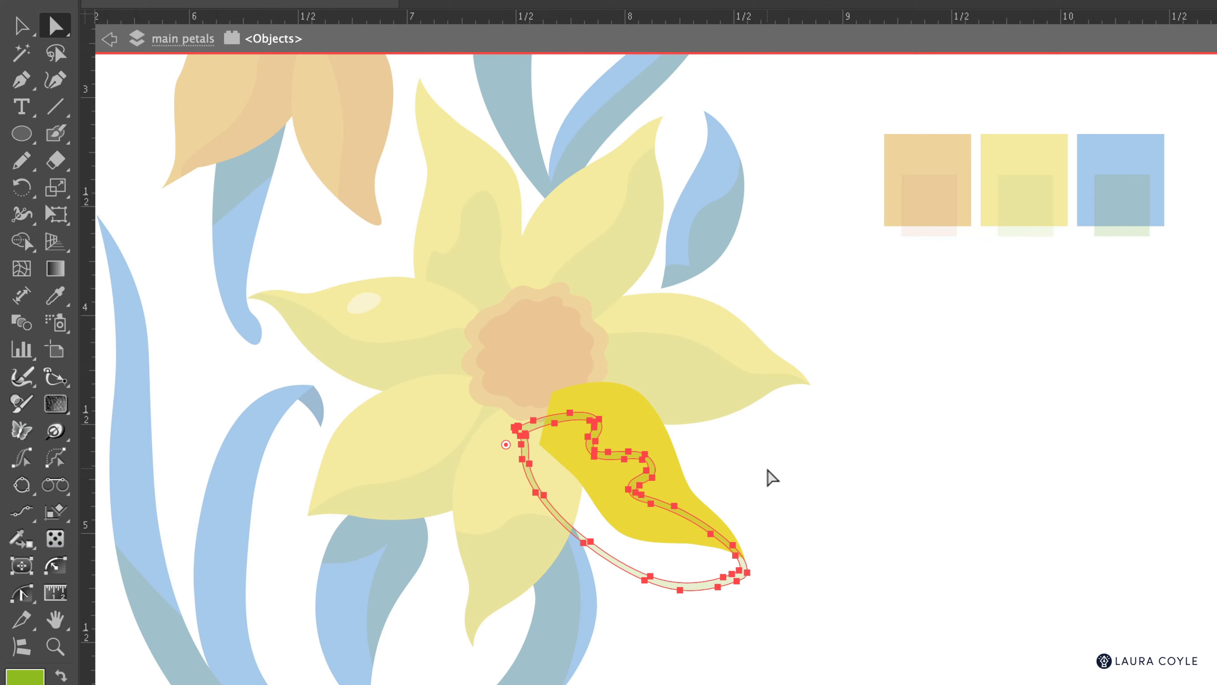
pyautogui.click(768, 469)
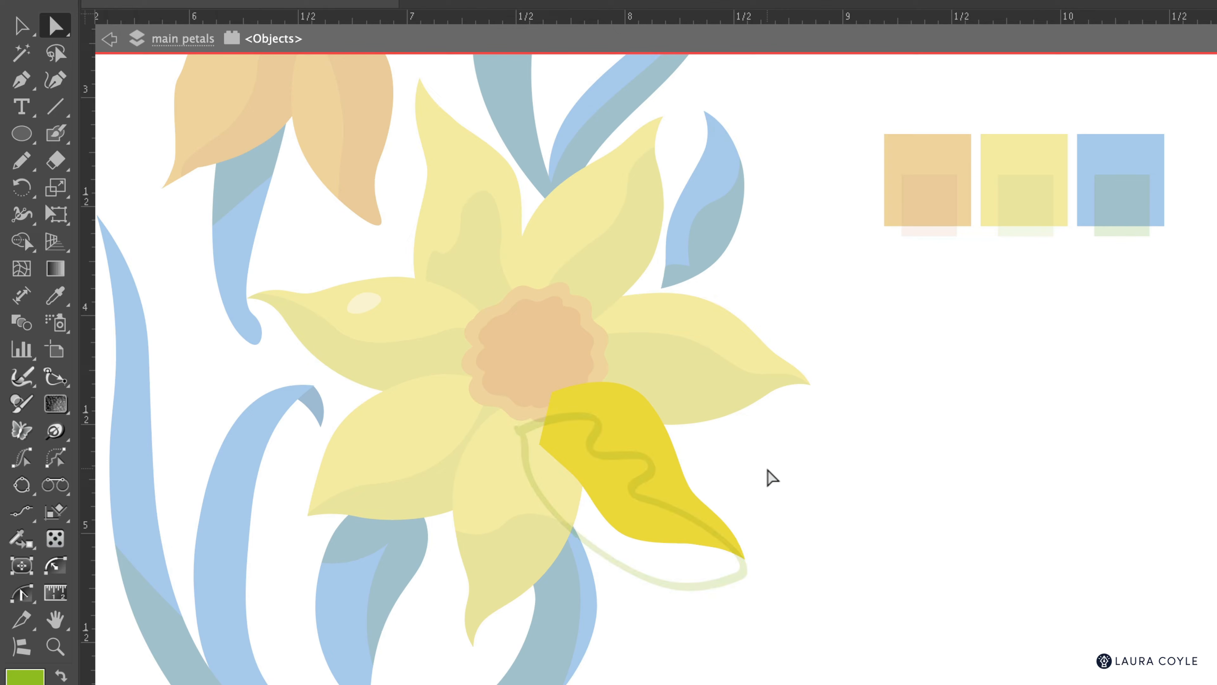
pyautogui.click(664, 512)
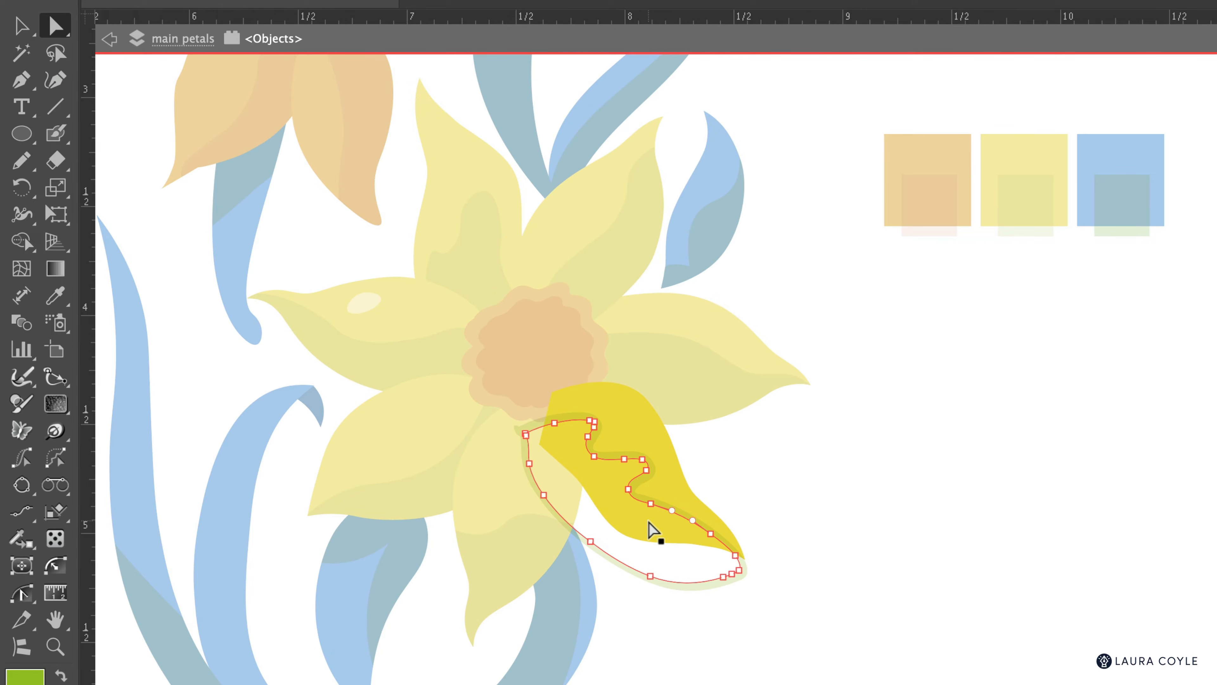
pyautogui.press('Delete')
pyautogui.press('Delete')
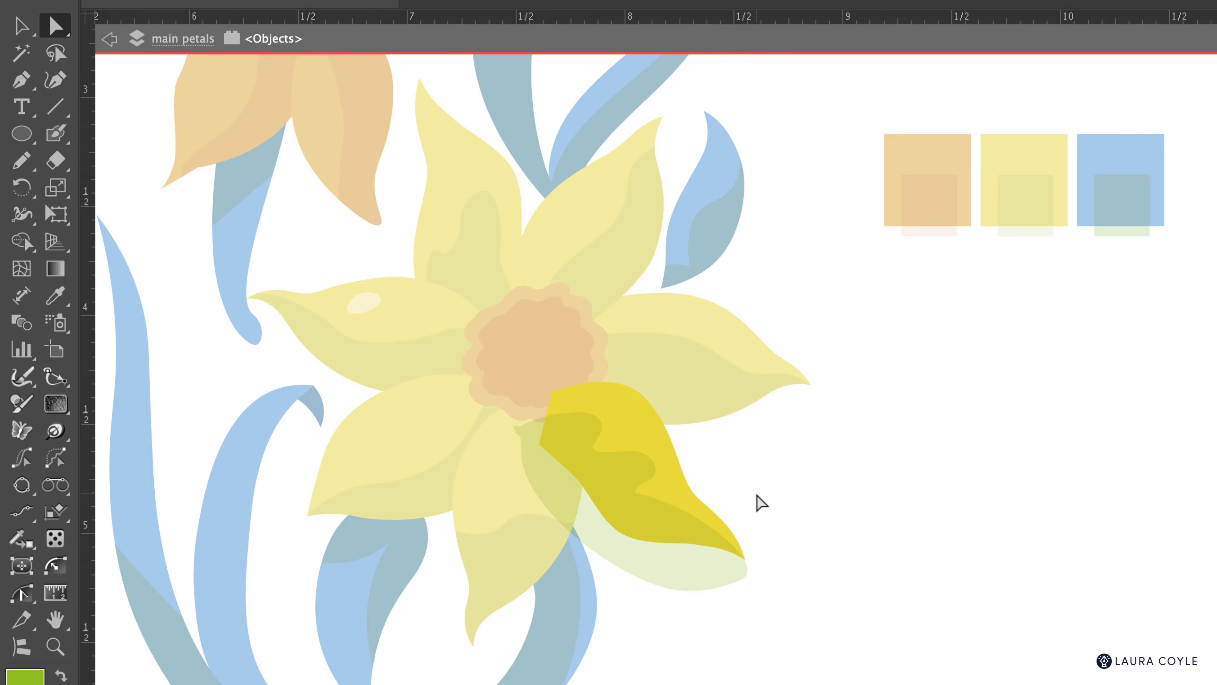
pyautogui.press('v')
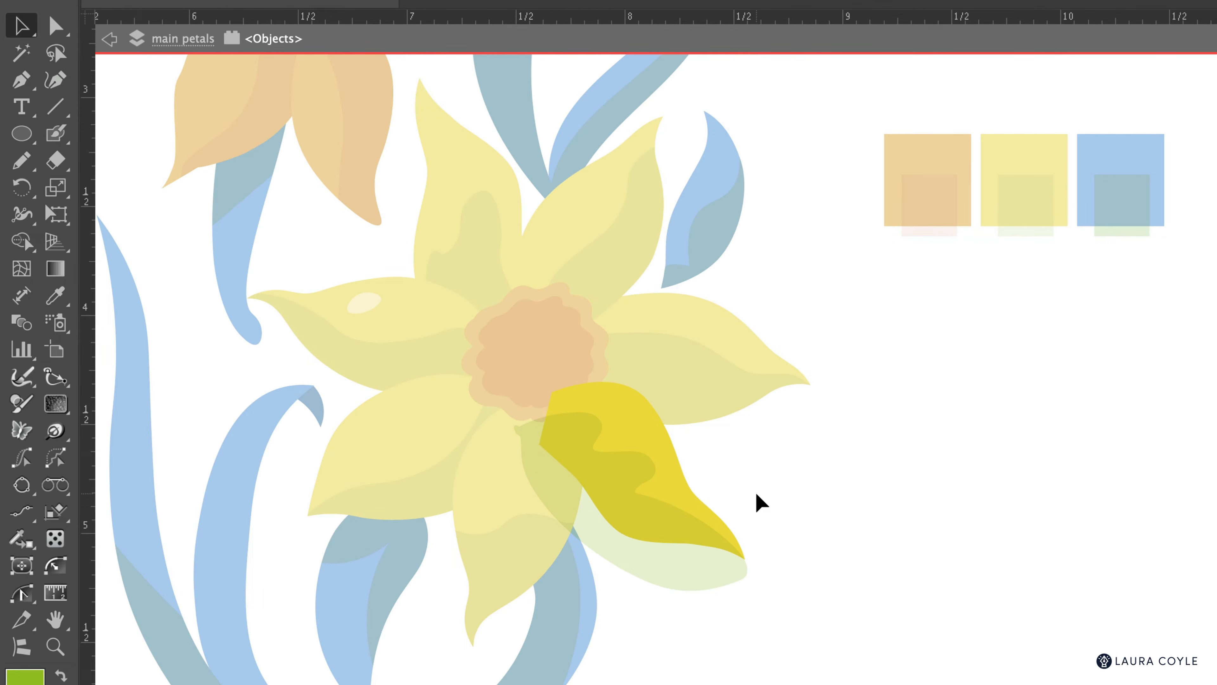
pyautogui.click(698, 552)
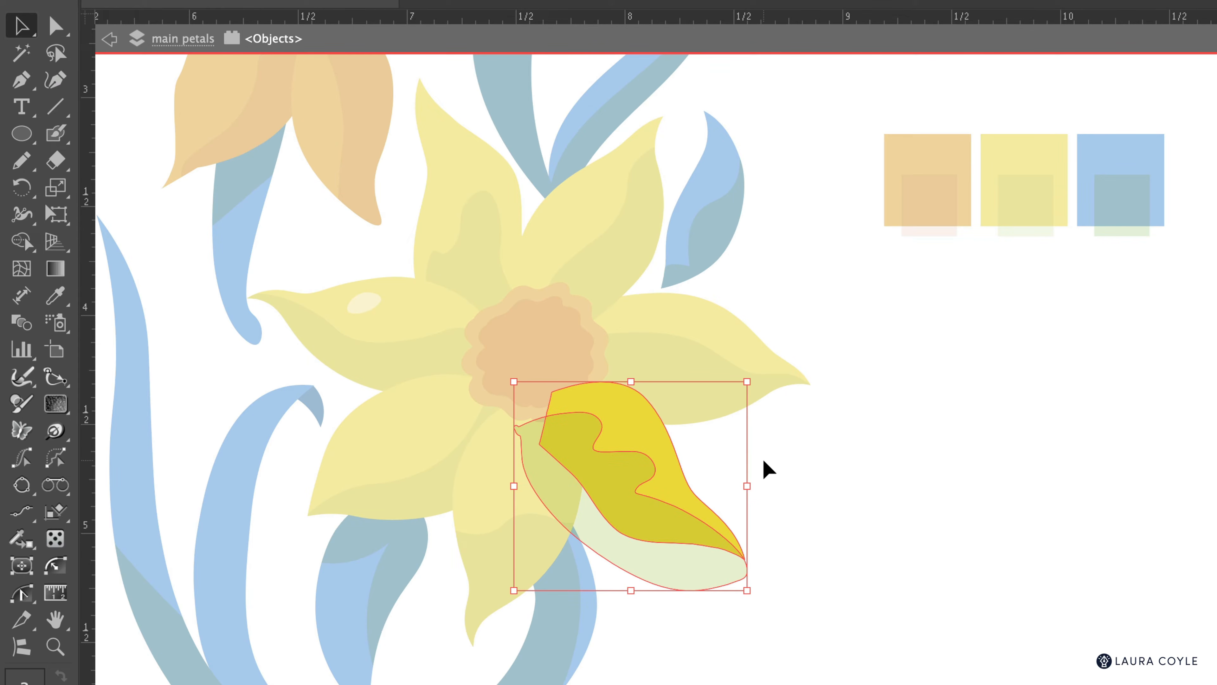
# Step: Trim away the shading that spills past the petal with the Shape Builder, then exit isolation mode
pyautogui.hotkey('shift', 'm')
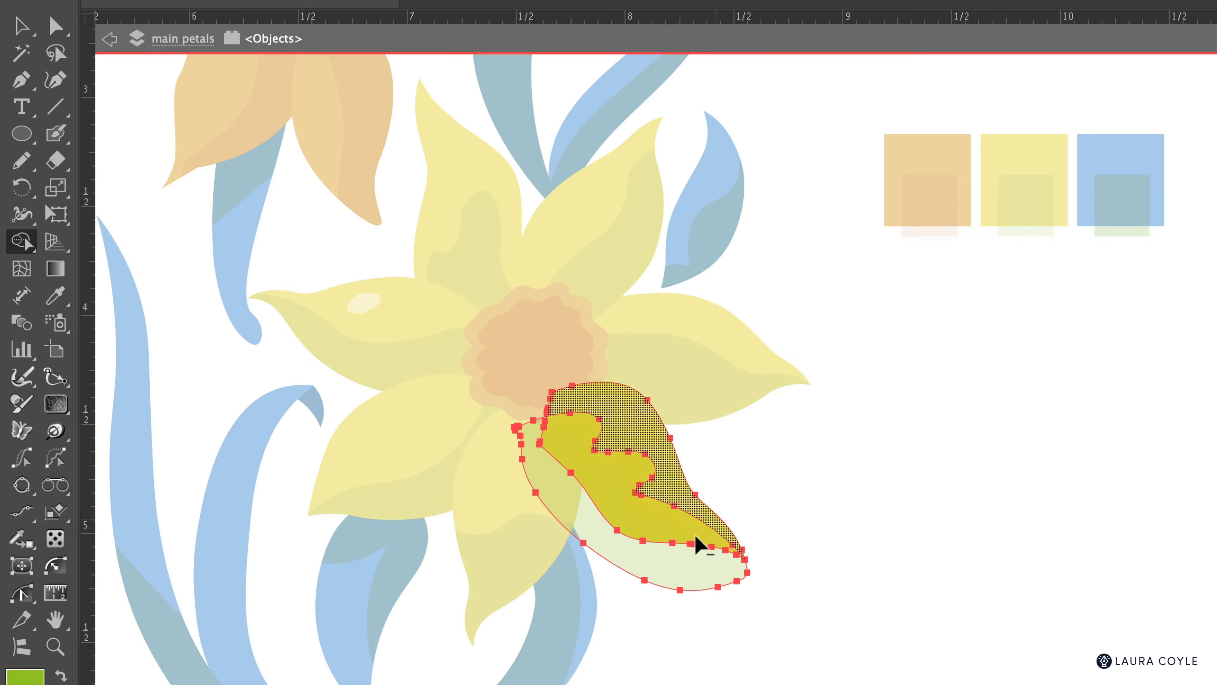
pyautogui.moveTo(619, 584)
pyautogui.mouseDown()
pyautogui.moveTo(642, 570)
pyautogui.moveTo(629, 585)
pyautogui.mouseUp()
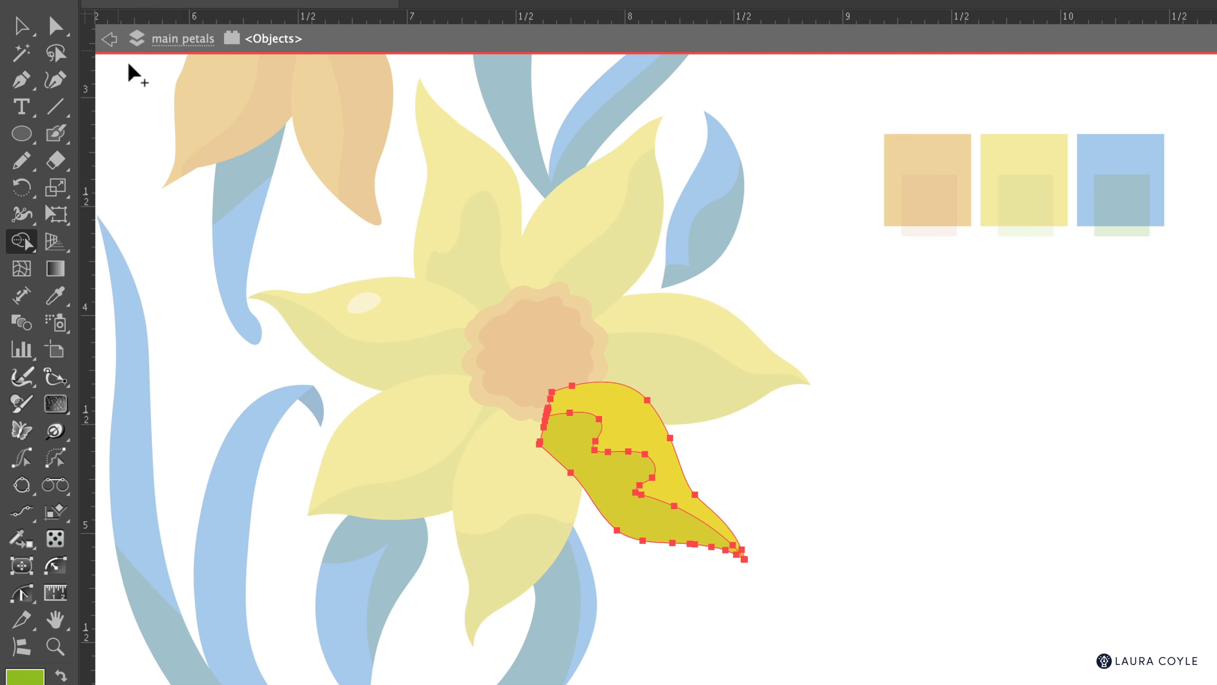
pyautogui.press('v')
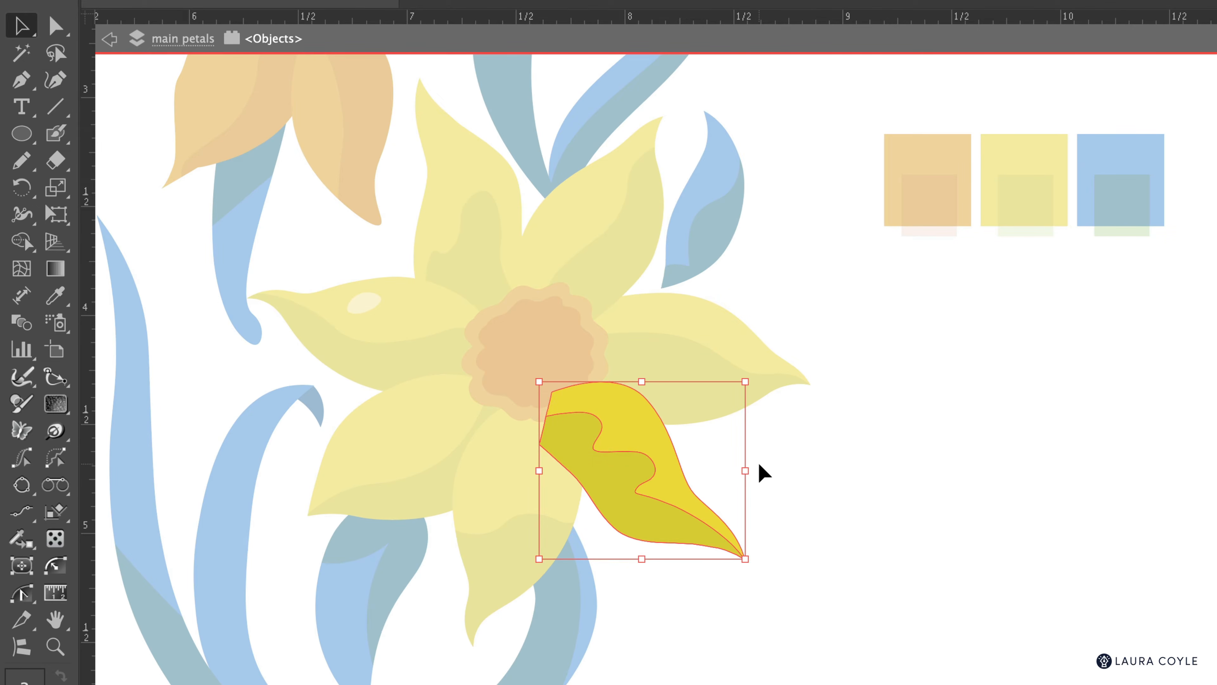
pyautogui.doubleClick(765, 473)
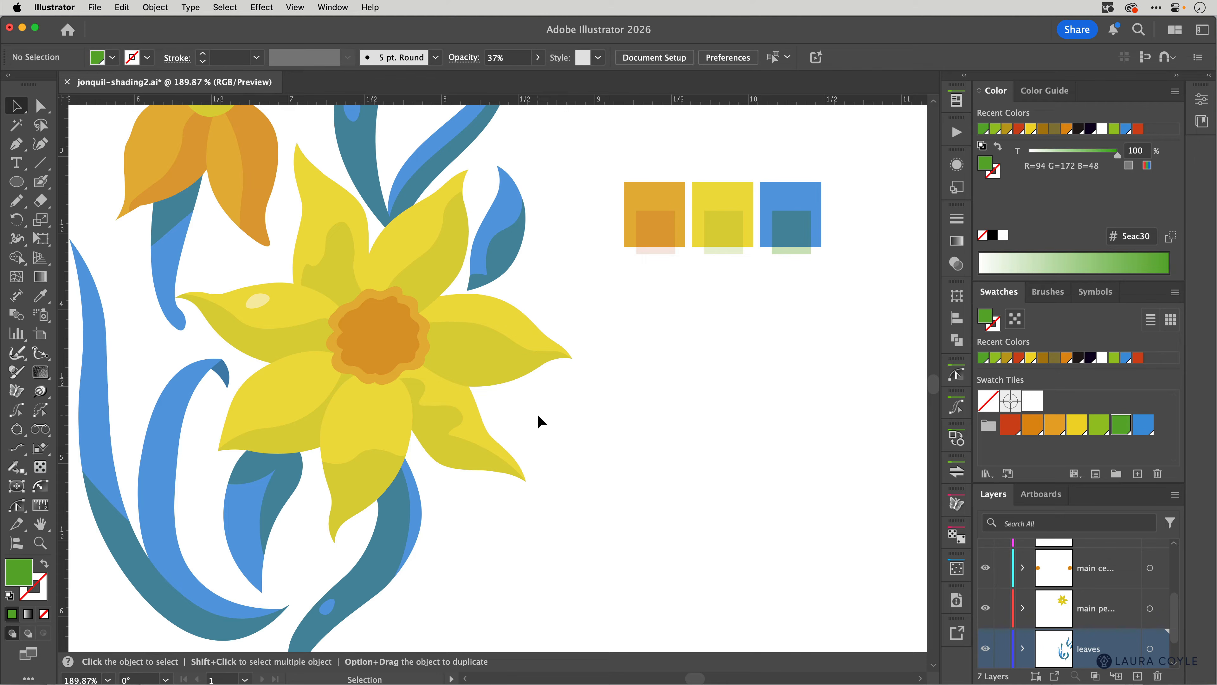
# Step: Move the blue leaf group 1 inch right and 1 inch down, and zoom in on it
pyautogui.click(499, 213)
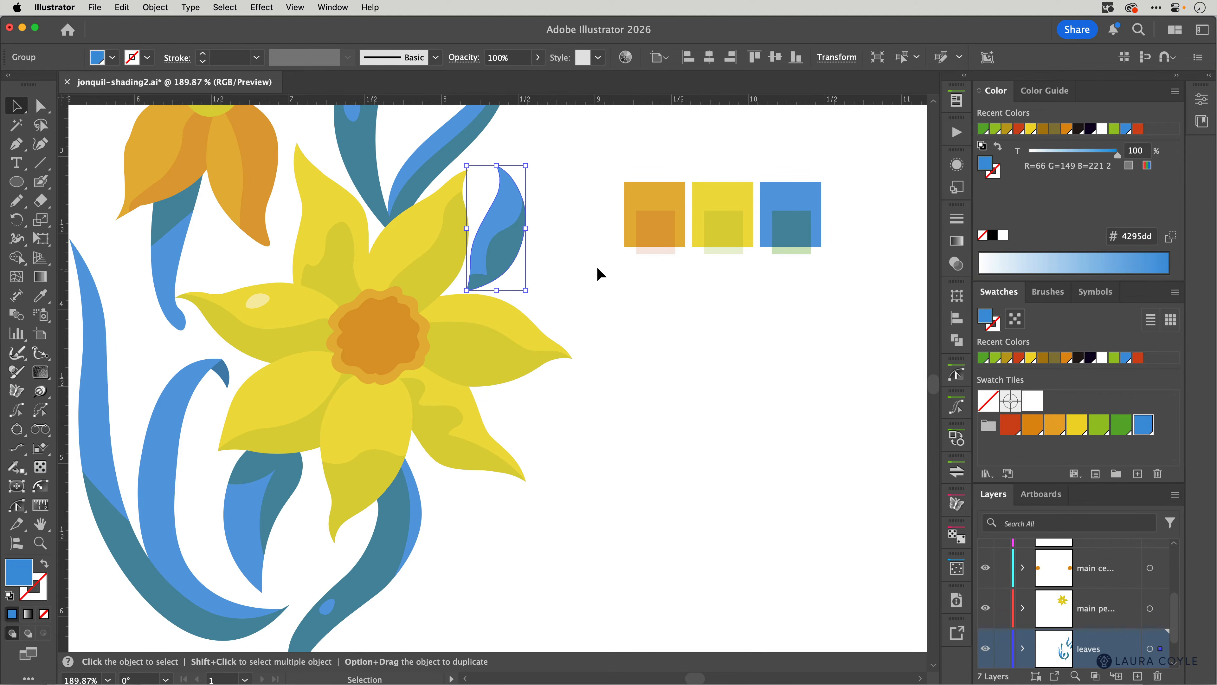
pyautogui.hotkey('shift', 'Right')
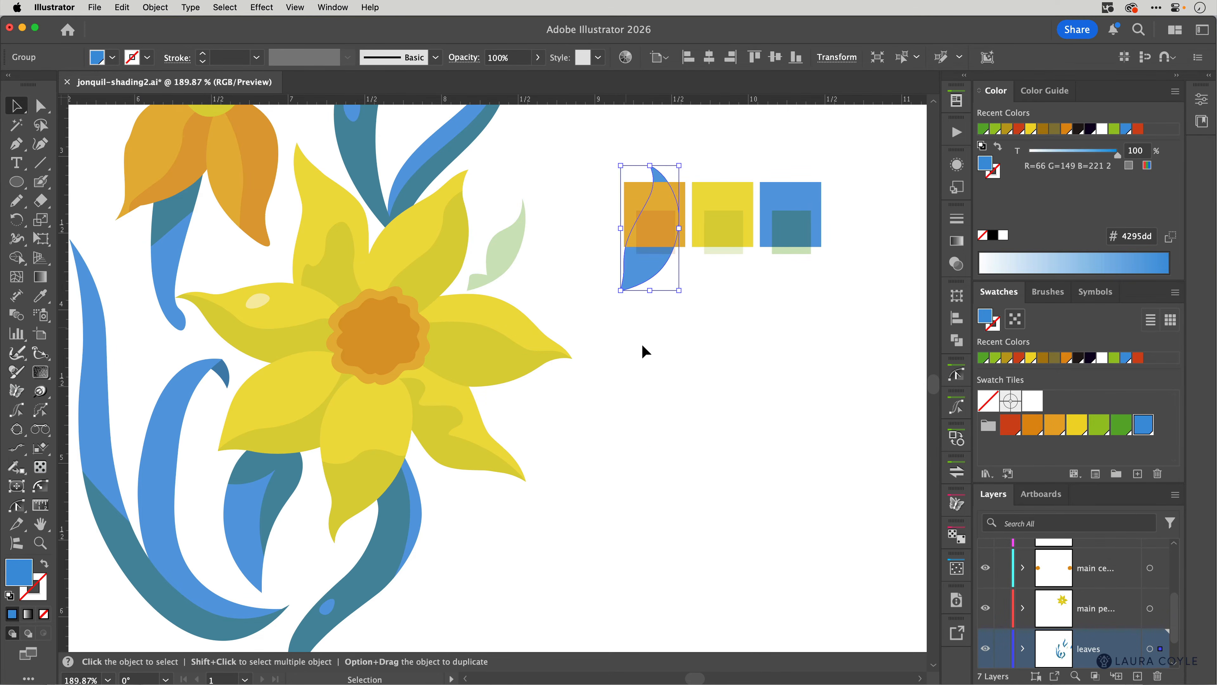
pyautogui.hotkey('shift', 'Down')
pyautogui.press('z')
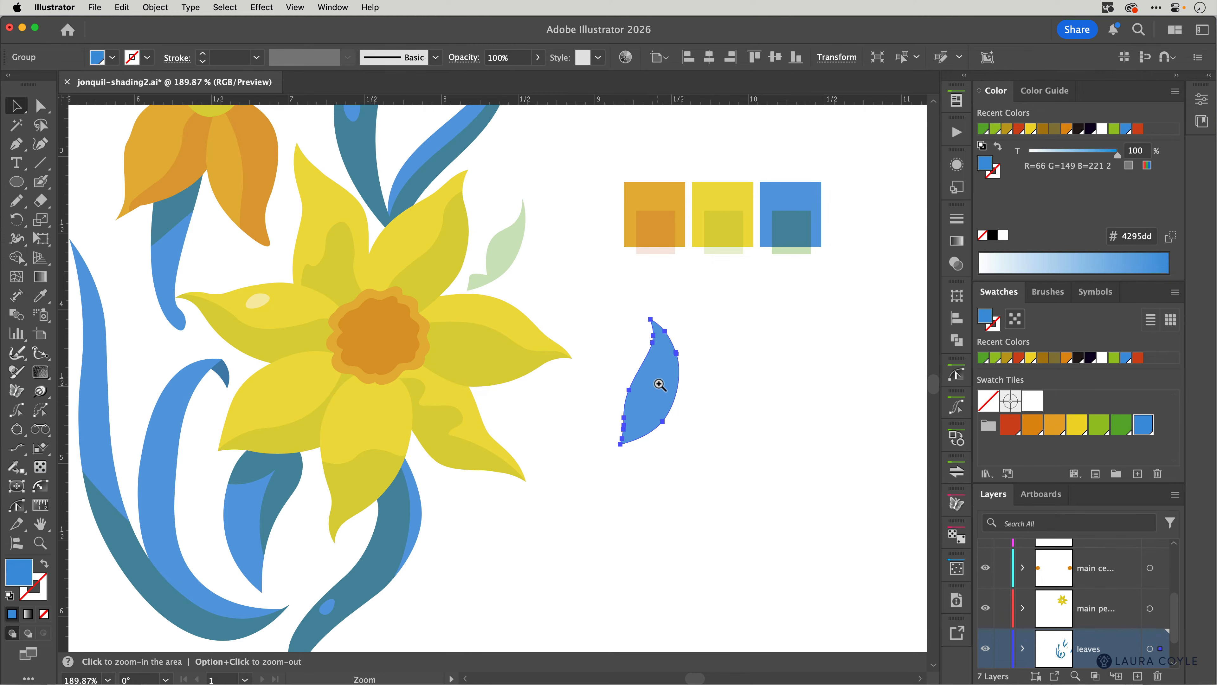
pyautogui.moveTo(657, 379); pyautogui.dragTo(670, 300)
pyautogui.press('space')
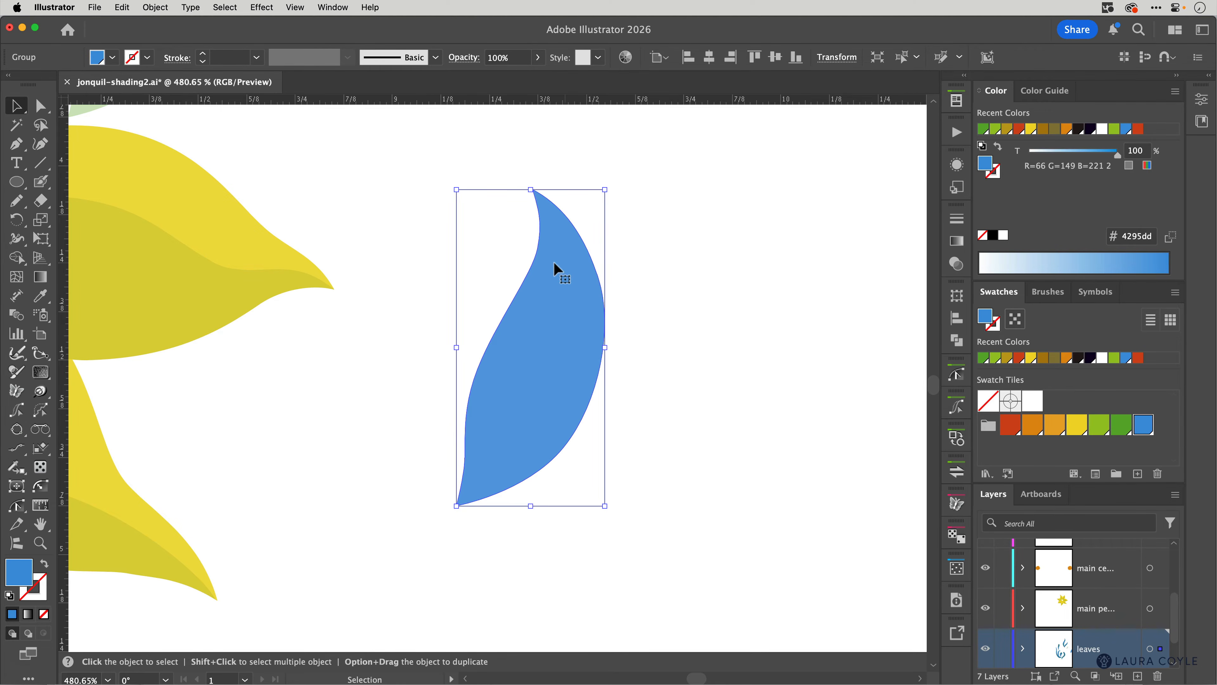
pyautogui.click(640, 266)
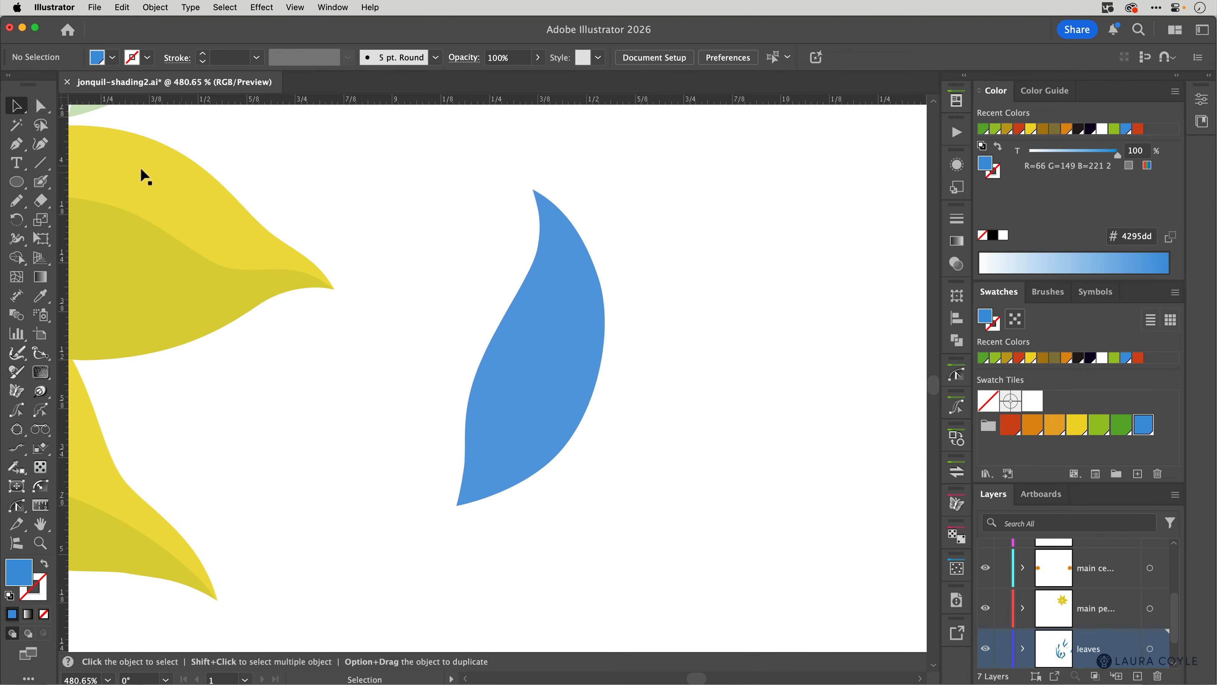
pyautogui.click(40, 144)
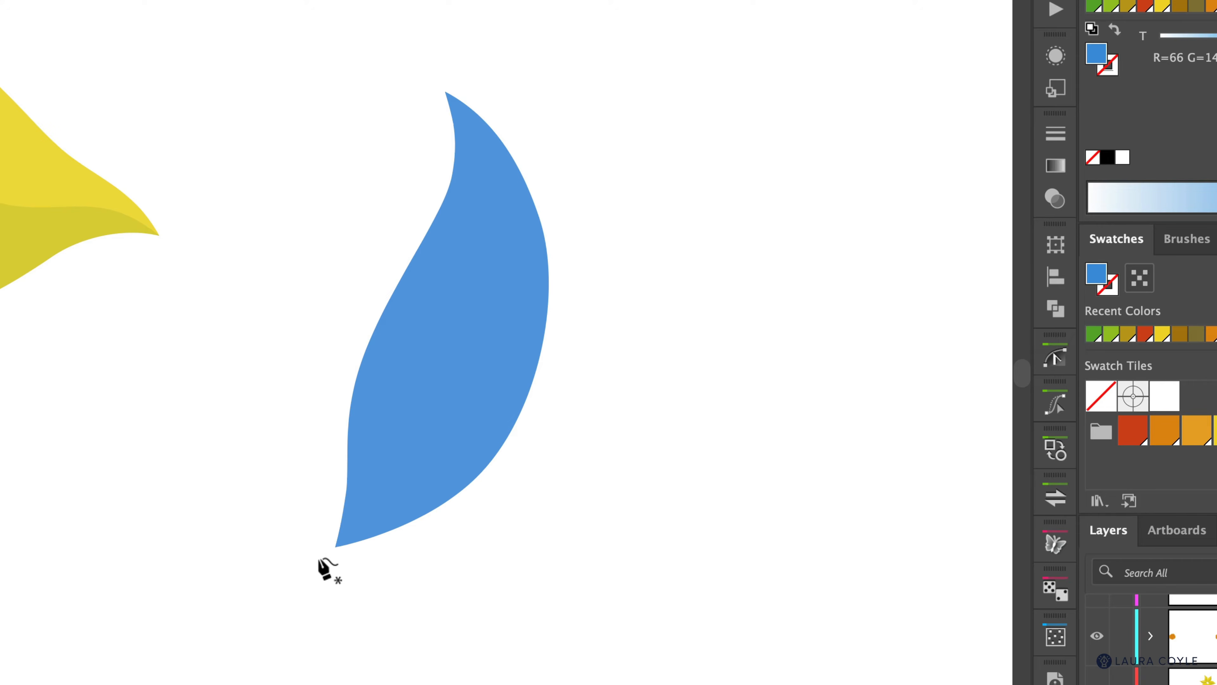
# Step: Start a green-filled Curvature path below the leaf's tip, placing points across and up the leaf's right edge
pyautogui.click(305, 571)
pyautogui.click(412, 402)
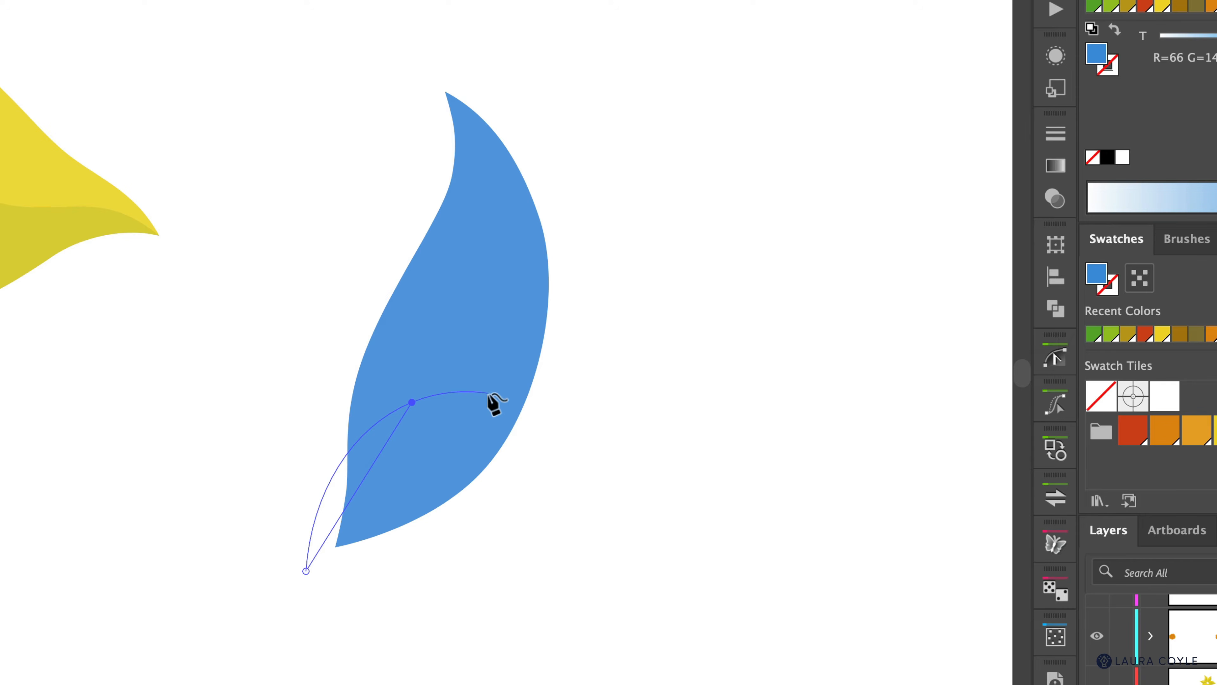
pyautogui.click(488, 393)
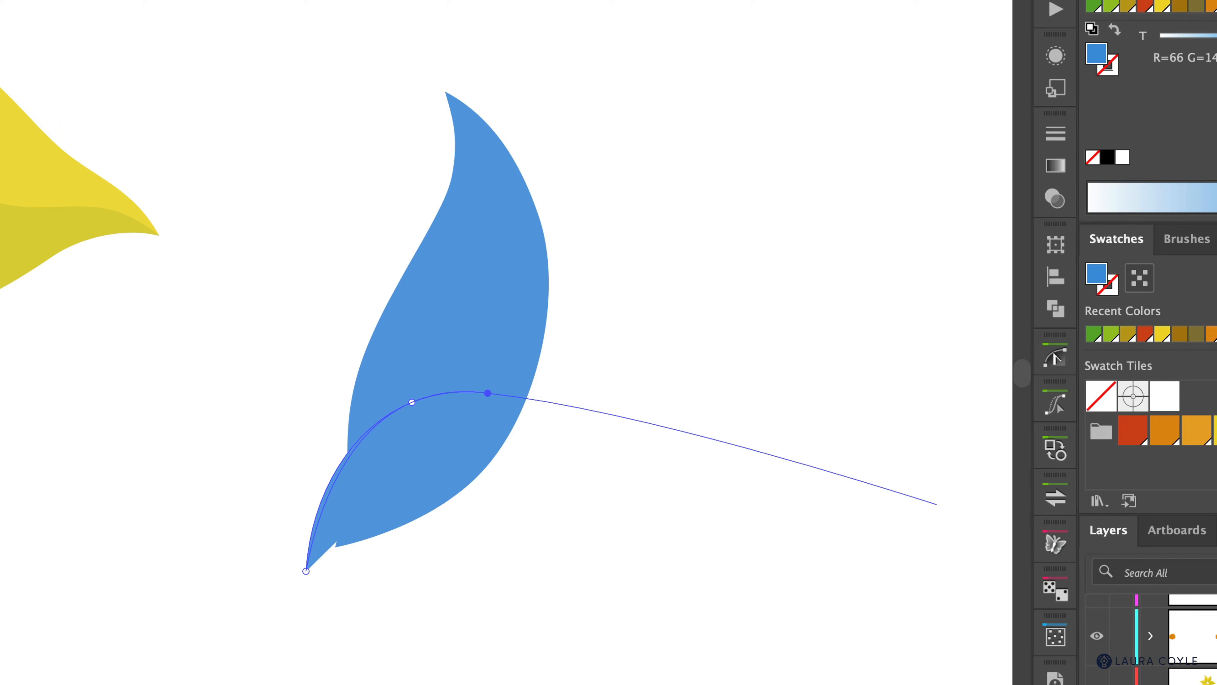
pyautogui.click(1215, 430)
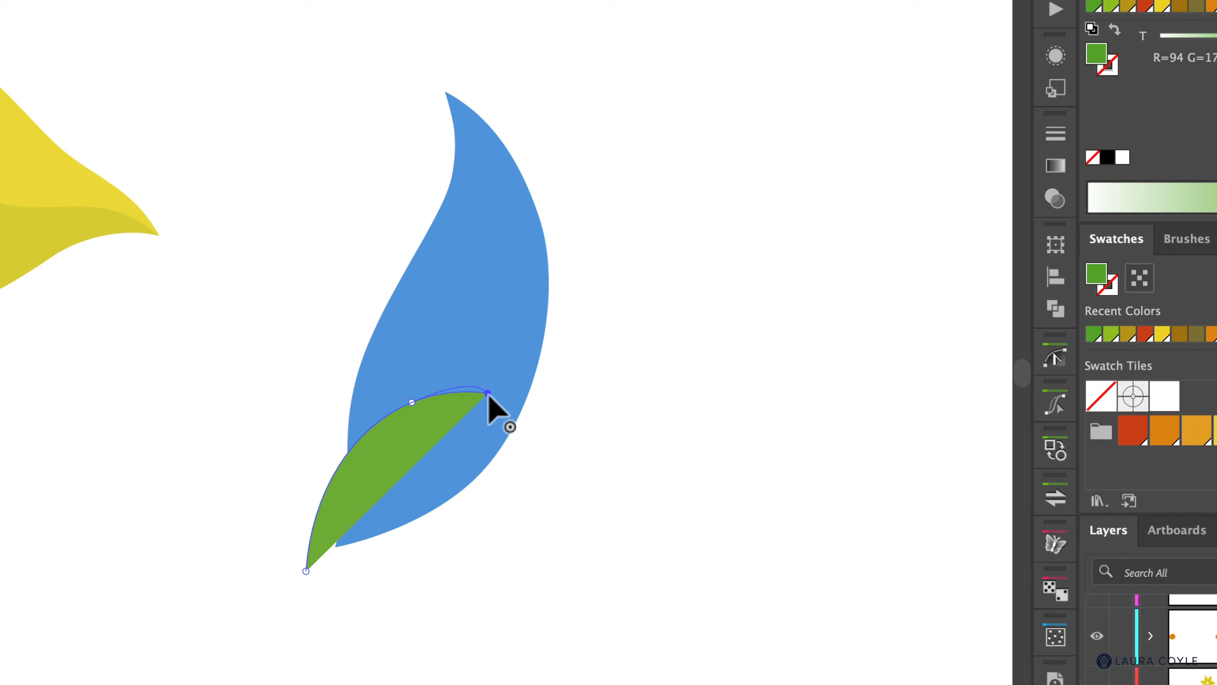
pyautogui.click(488, 393)
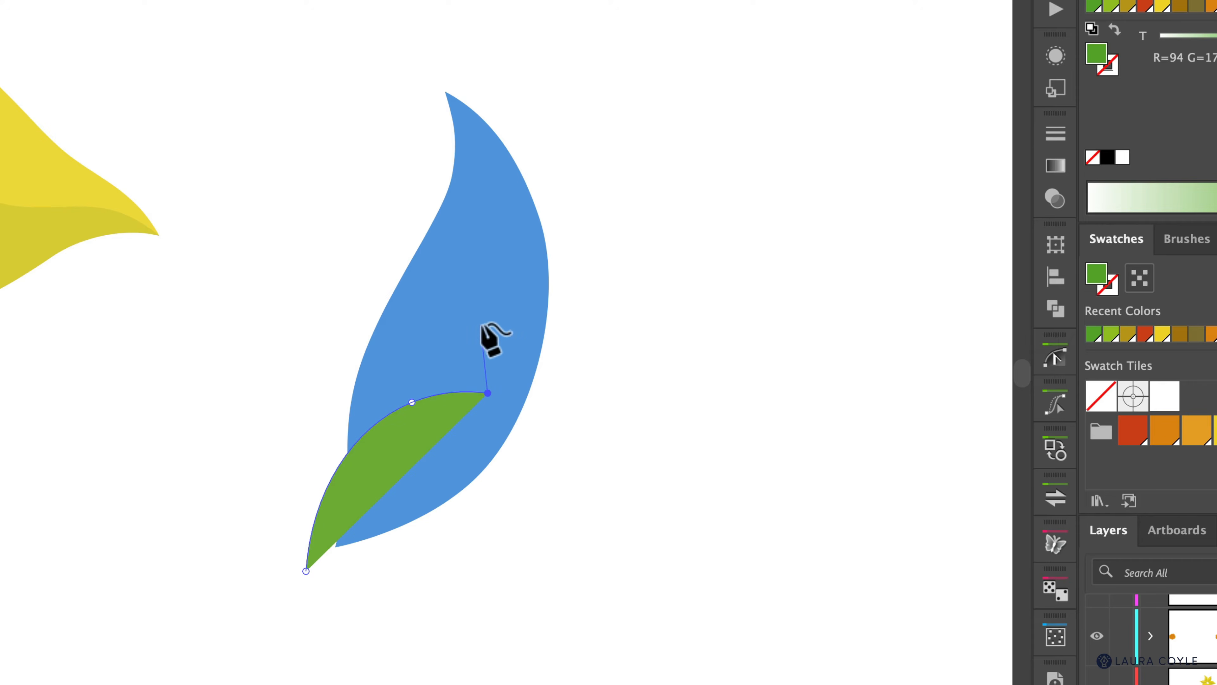
pyautogui.click(482, 306)
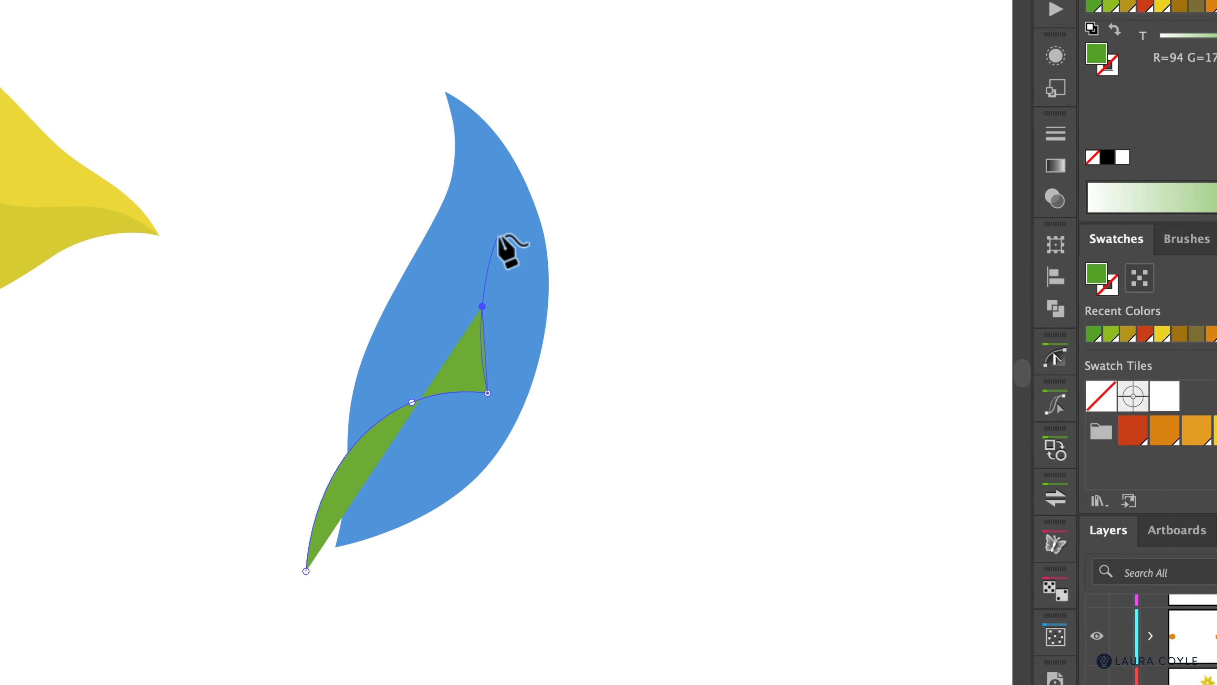
pyautogui.click(538, 219)
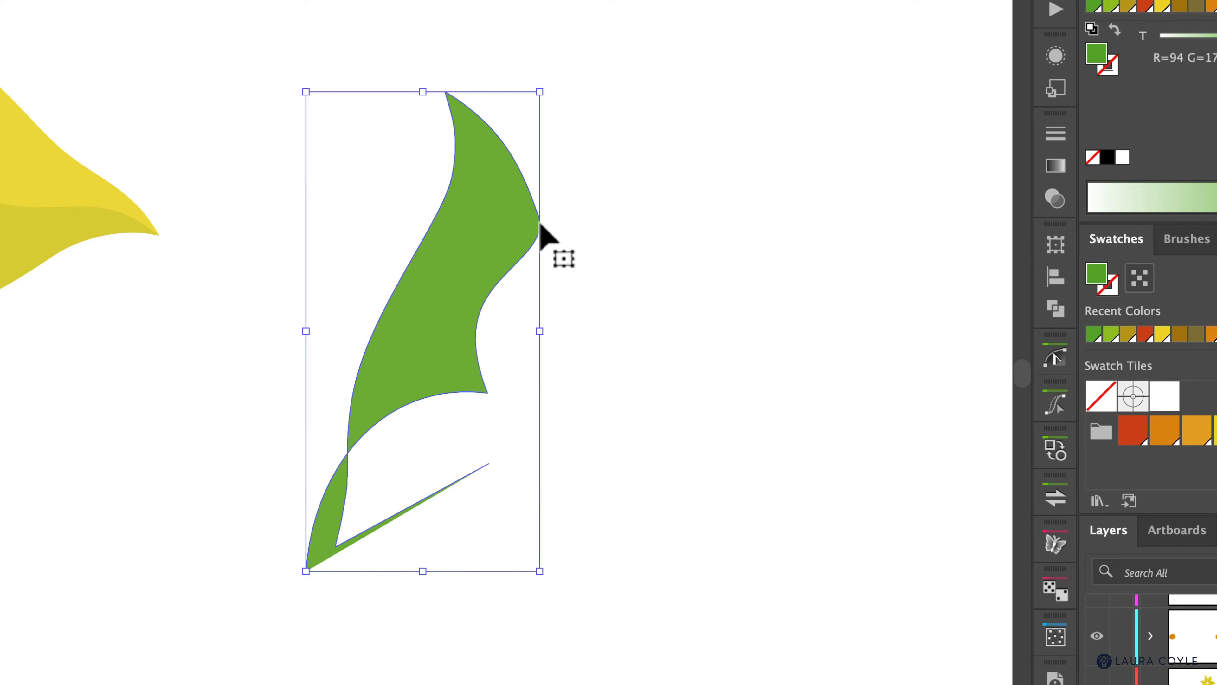
pyautogui.hotkey('ctrl', 'z')
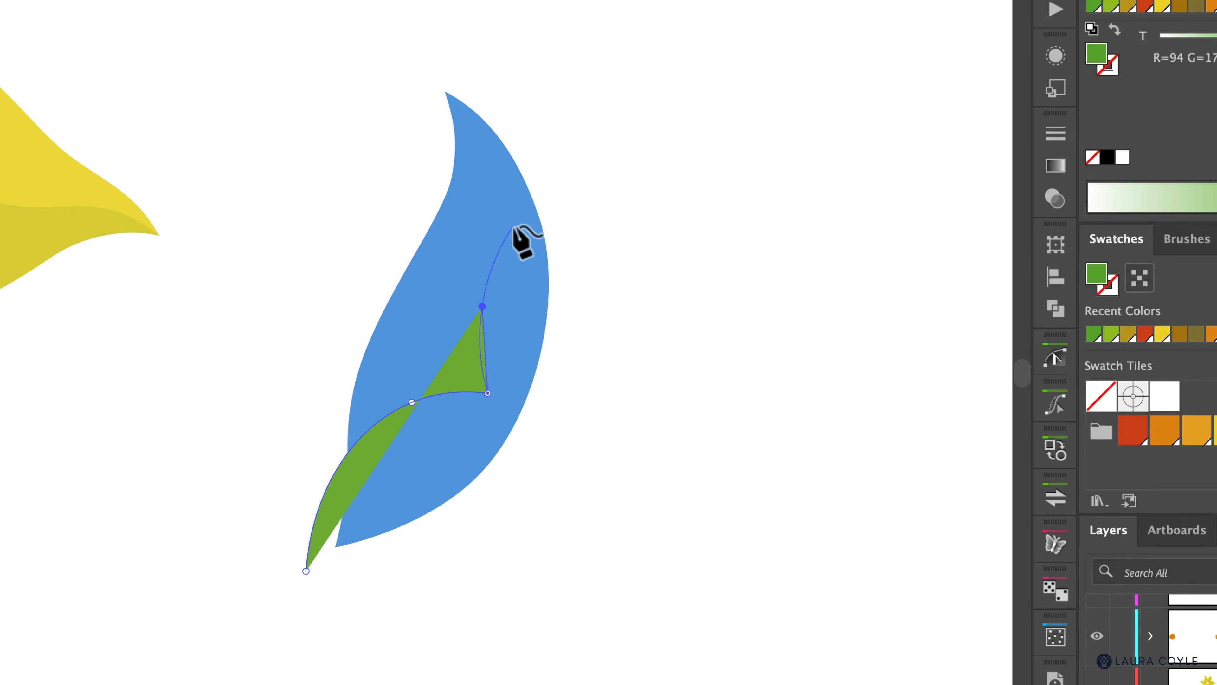
pyautogui.click(513, 227)
# Step: Continue the path along the leaf's inner curve to a sharp corner at the leaf's tip
pyautogui.press('super+space')
pyautogui.moveTo(513, 225); pyautogui.dragTo(727, 87)
pyautogui.click(727, 90)
pyautogui.scroll(5, 623, 230)
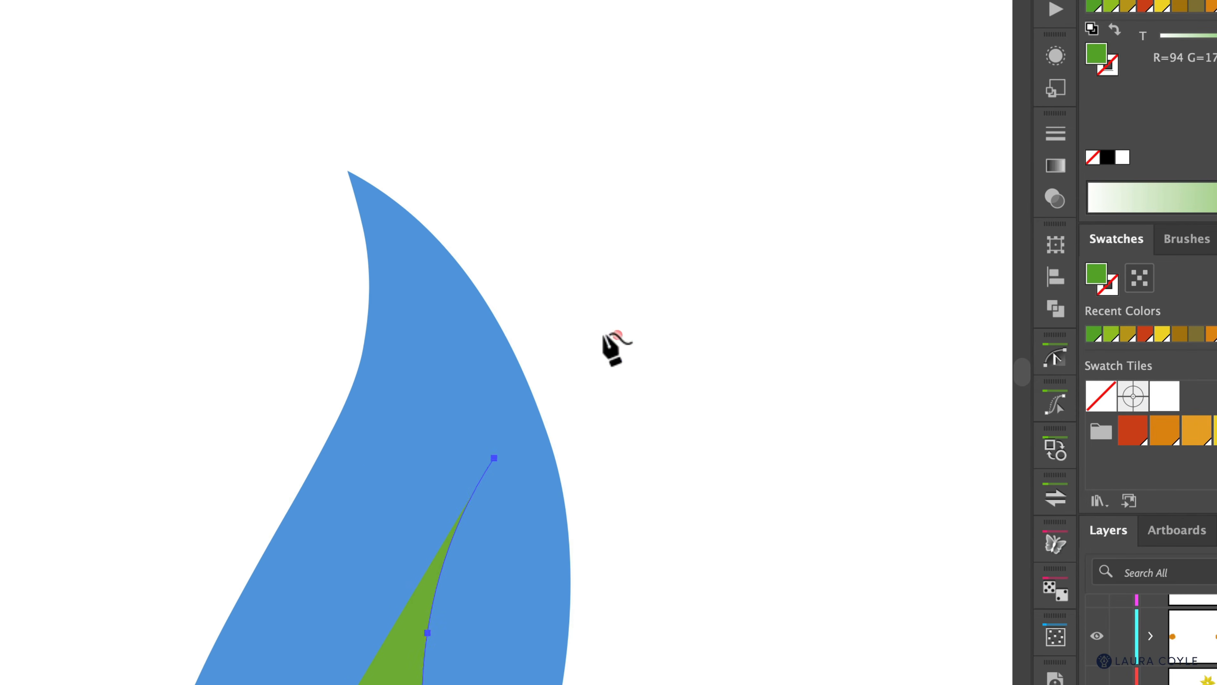
pyautogui.click(437, 287)
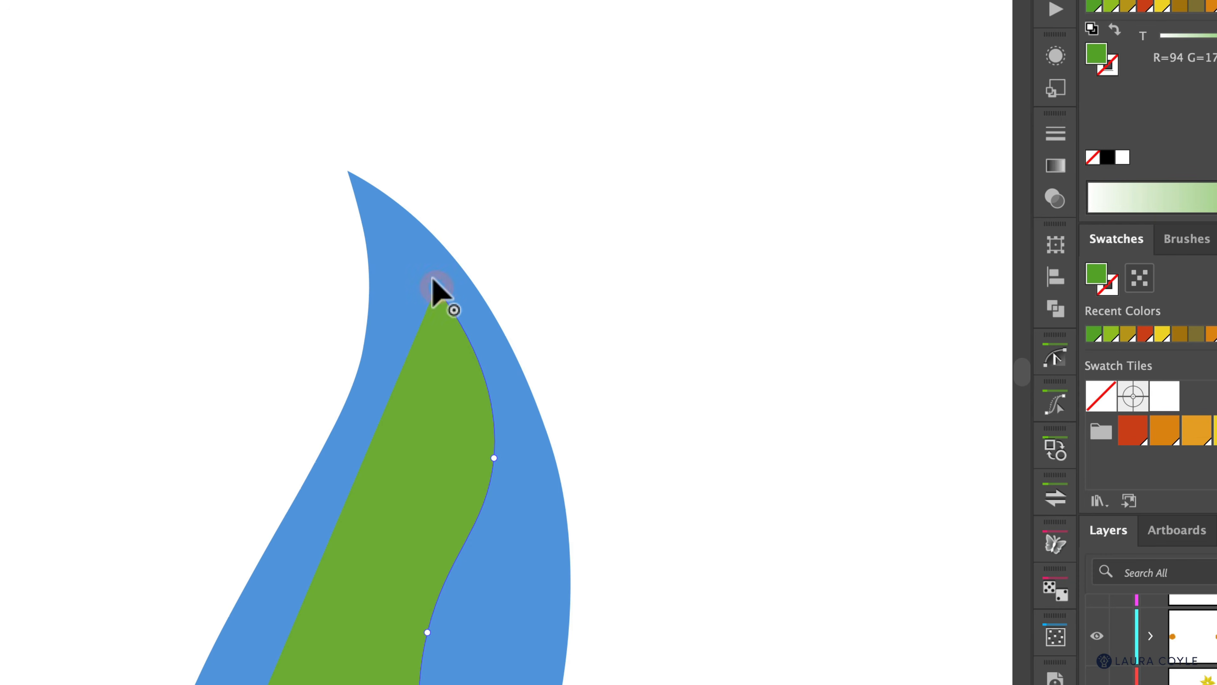
pyautogui.click(328, 155)
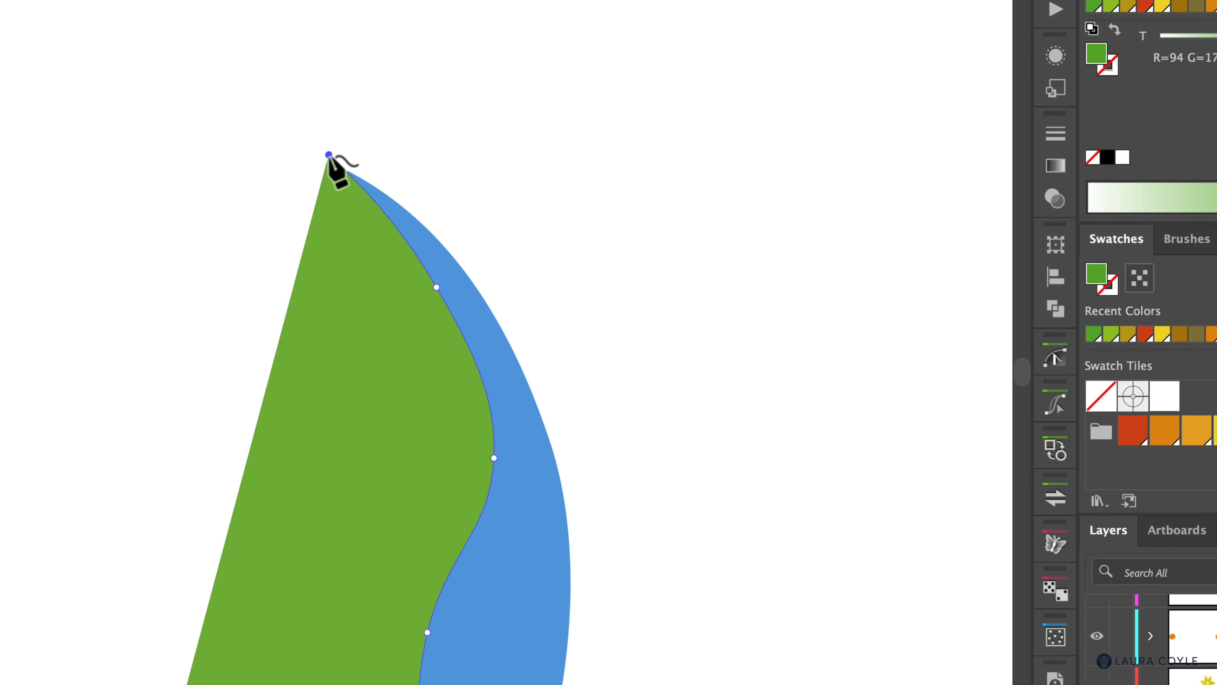
pyautogui.click(328, 155)
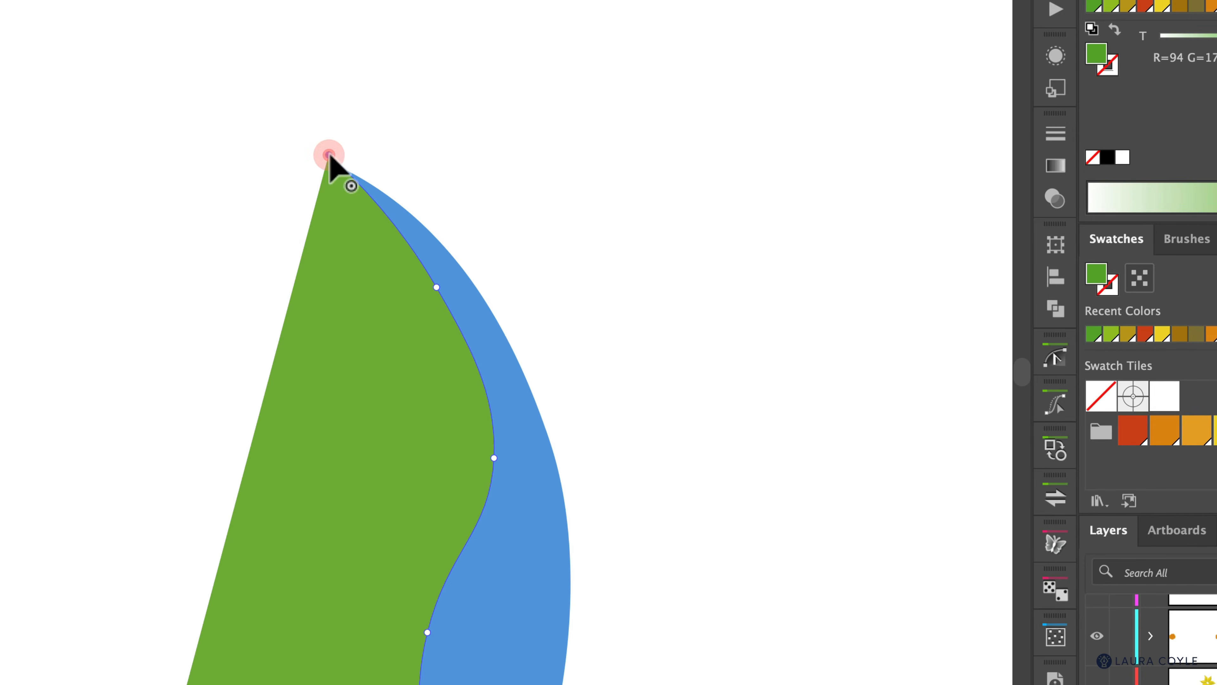
pyautogui.click(675, 160)
# Step: Add corner points right of the leaf and below its base, closing the green shape at its start
pyautogui.press('z')
pyautogui.keyDown('alt'); pyautogui.click(741, 359); pyautogui.keyUp('alt')
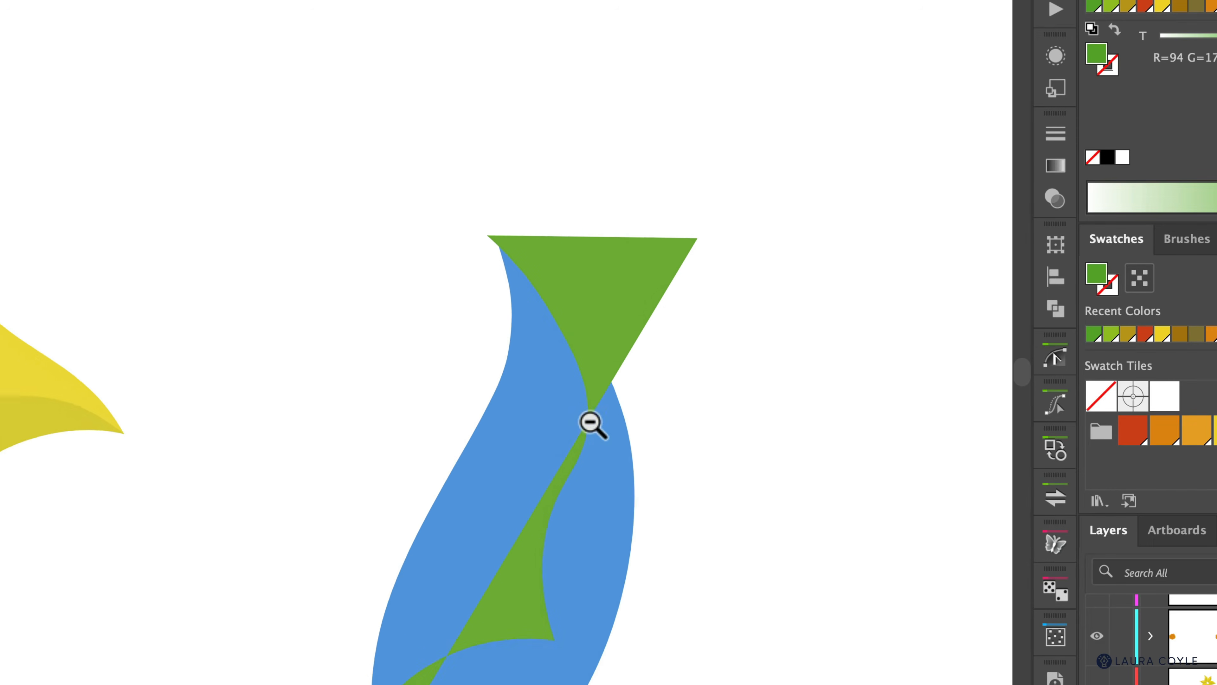
pyautogui.moveTo(786, 504); pyautogui.dragTo(719, 307)
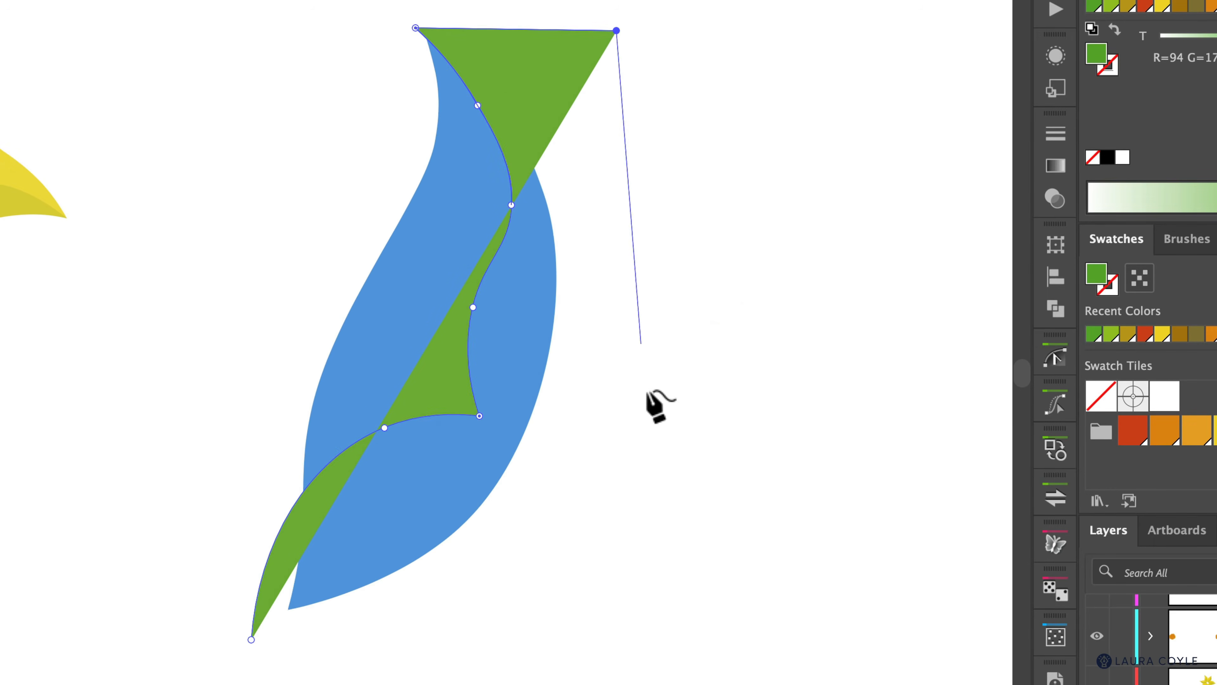
pyautogui.click(637, 389)
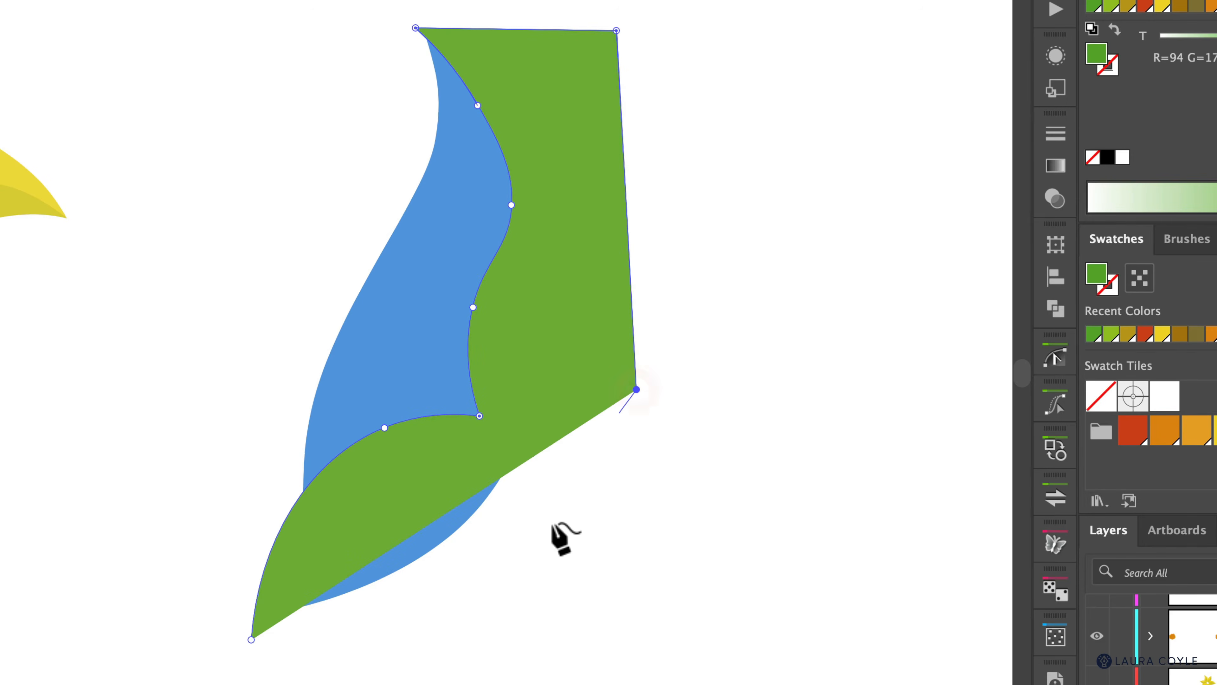
pyautogui.click(442, 601)
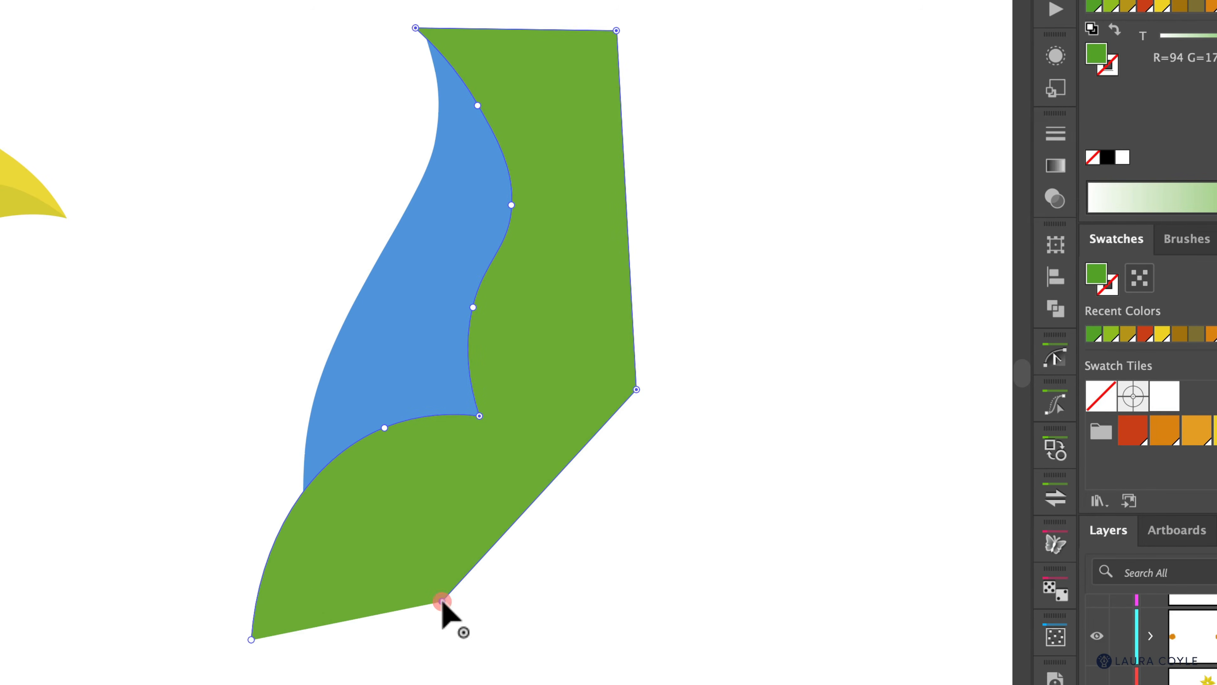
pyautogui.click(251, 639)
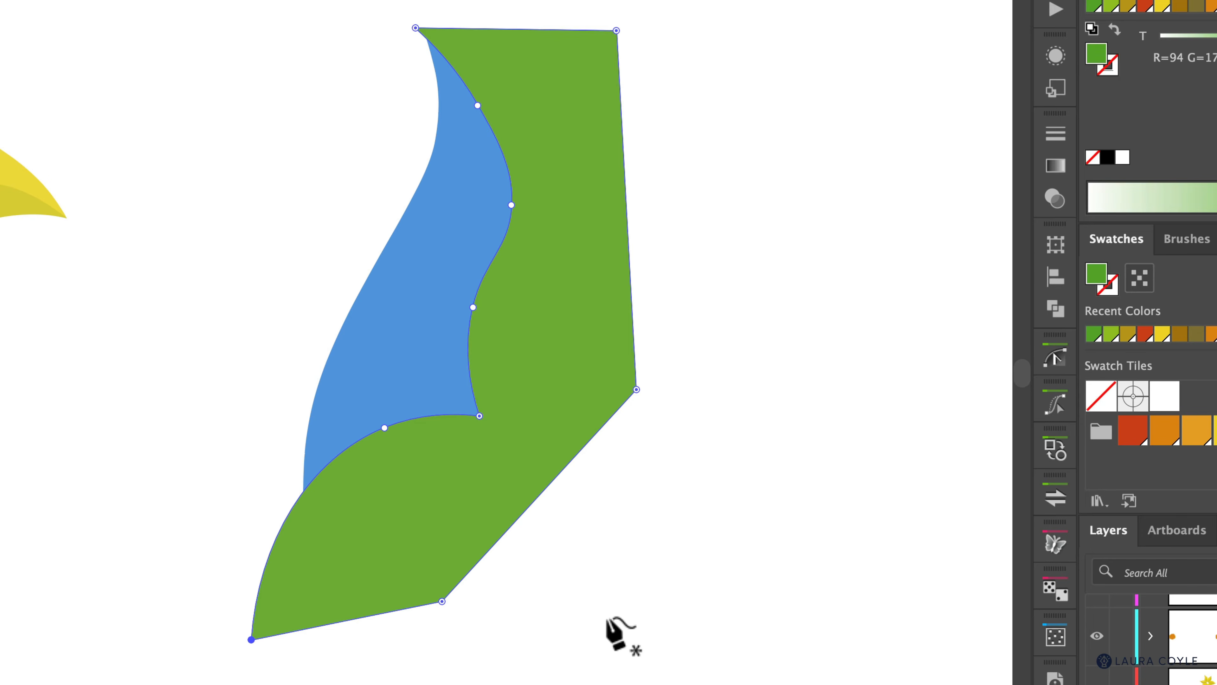
pyautogui.keyDown('super'); pyautogui.click(611, 588); pyautogui.keyUp('super')
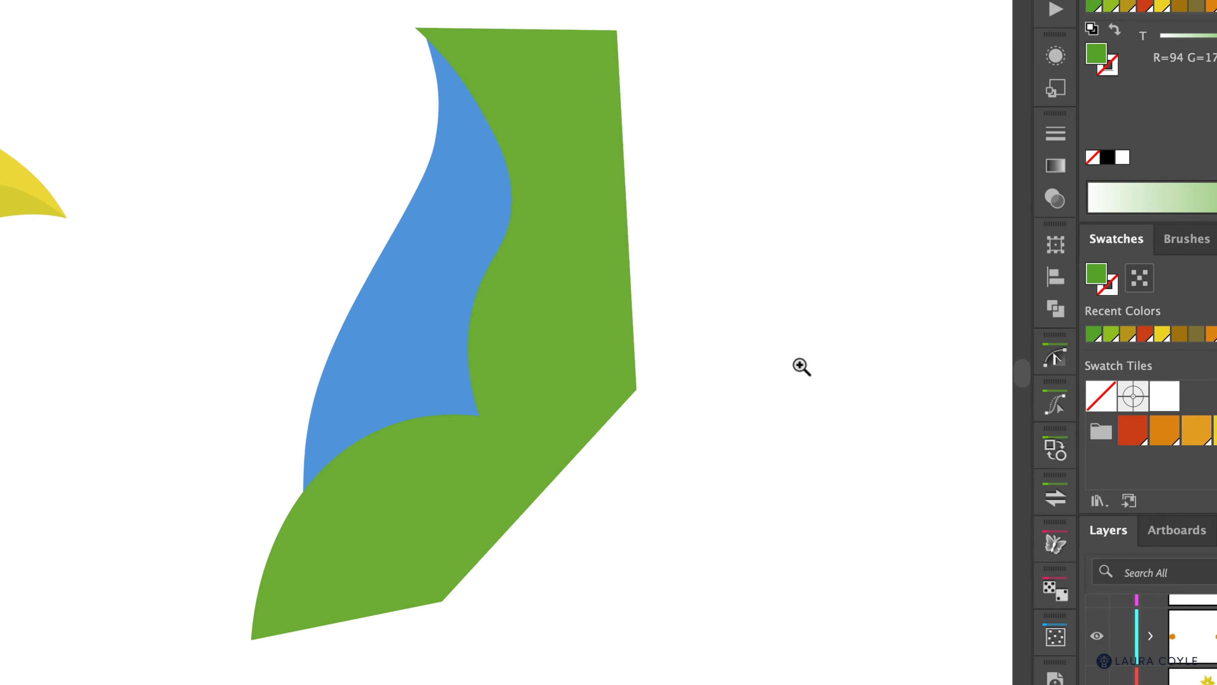
pyautogui.keyDown('alt'); pyautogui.keyDown('super'); pyautogui.click(801, 366); pyautogui.keyUp('super'); pyautogui.keyUp('alt')
pyautogui.moveTo(702, 427); pyautogui.dragTo(476, 598)
# Step: Copy the translucent shading style onto the green shape with the Eyedropper
pyautogui.click(388, 524)
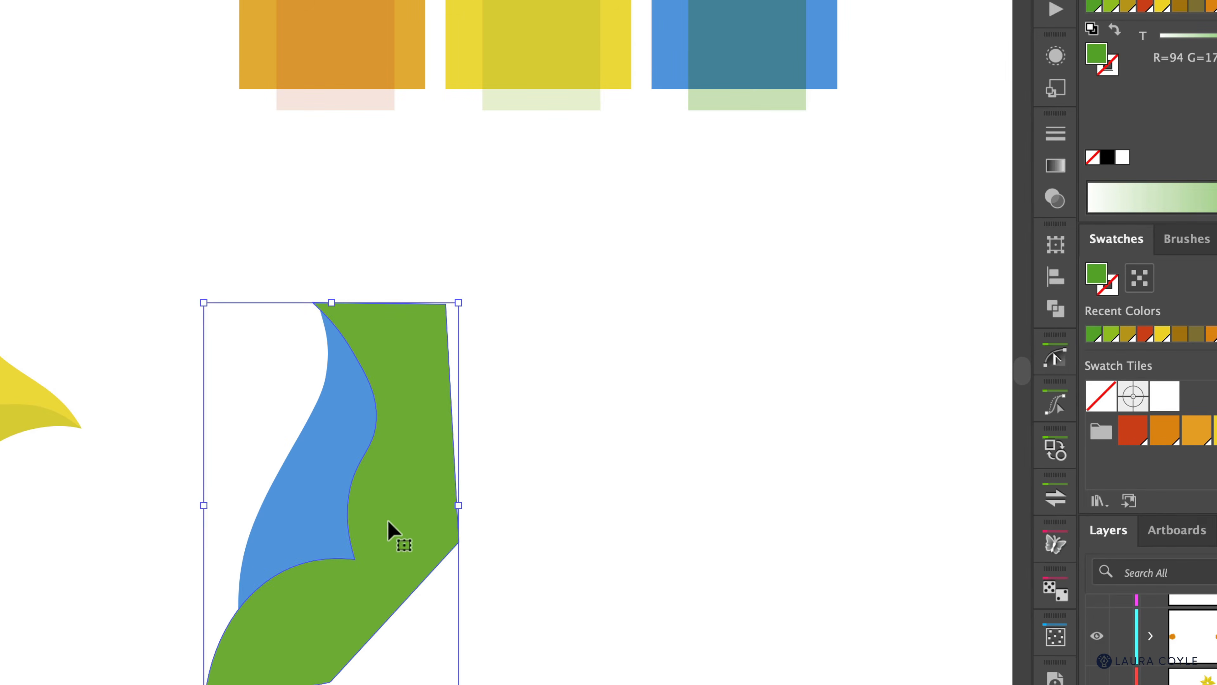
pyautogui.press('i')
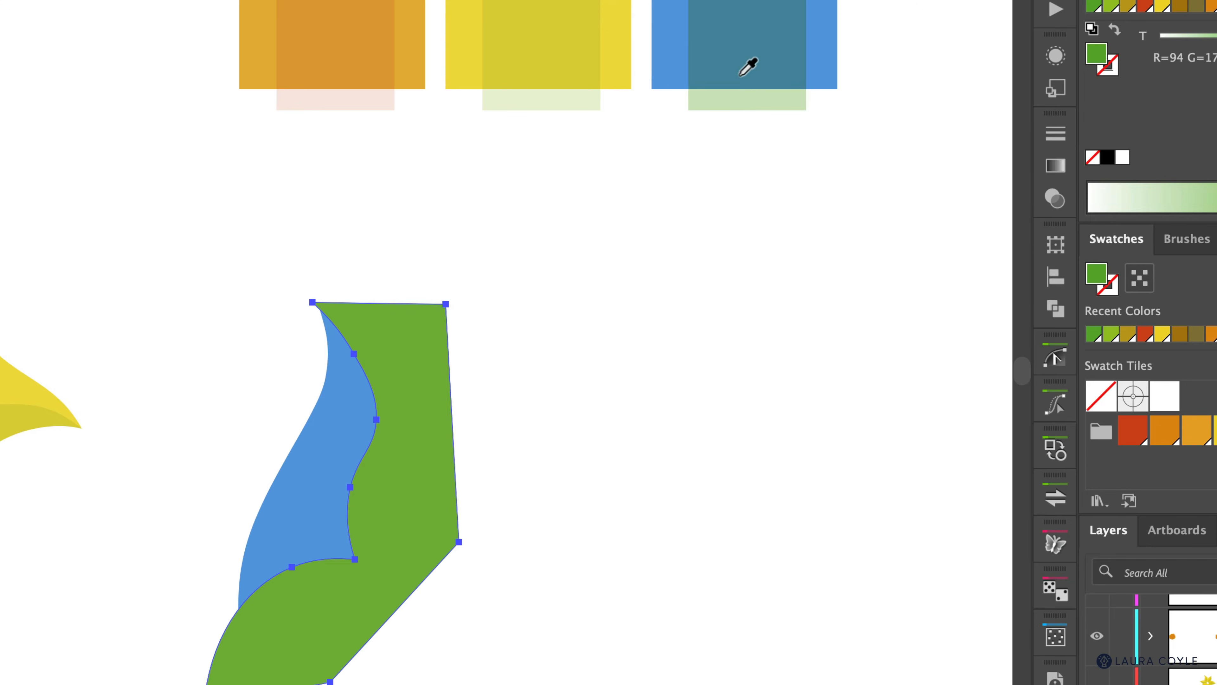
pyautogui.click(750, 48)
pyautogui.press('v')
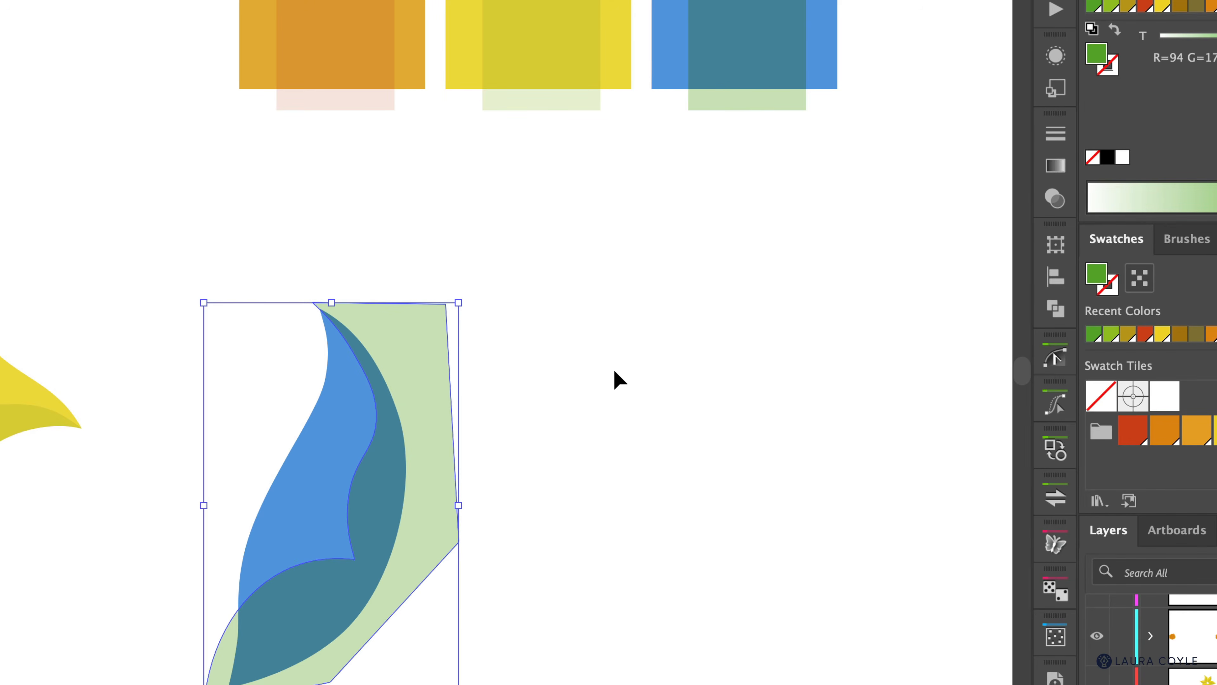
pyautogui.click(615, 372)
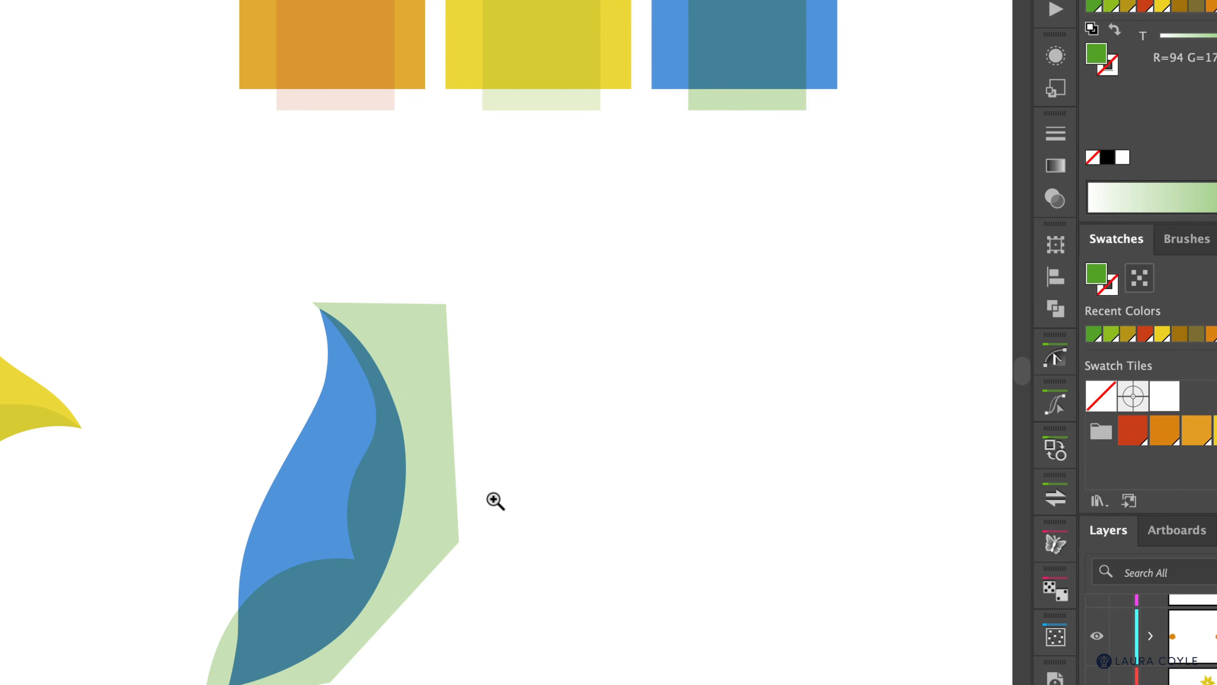
# Step: Select the three overlapping leaf shapes and delete the pale green backing shape with the Shape Builder
pyautogui.moveTo(495, 500); pyautogui.dragTo(604, 329)
pyautogui.moveTo(558, 255); pyautogui.dragTo(249, 390)
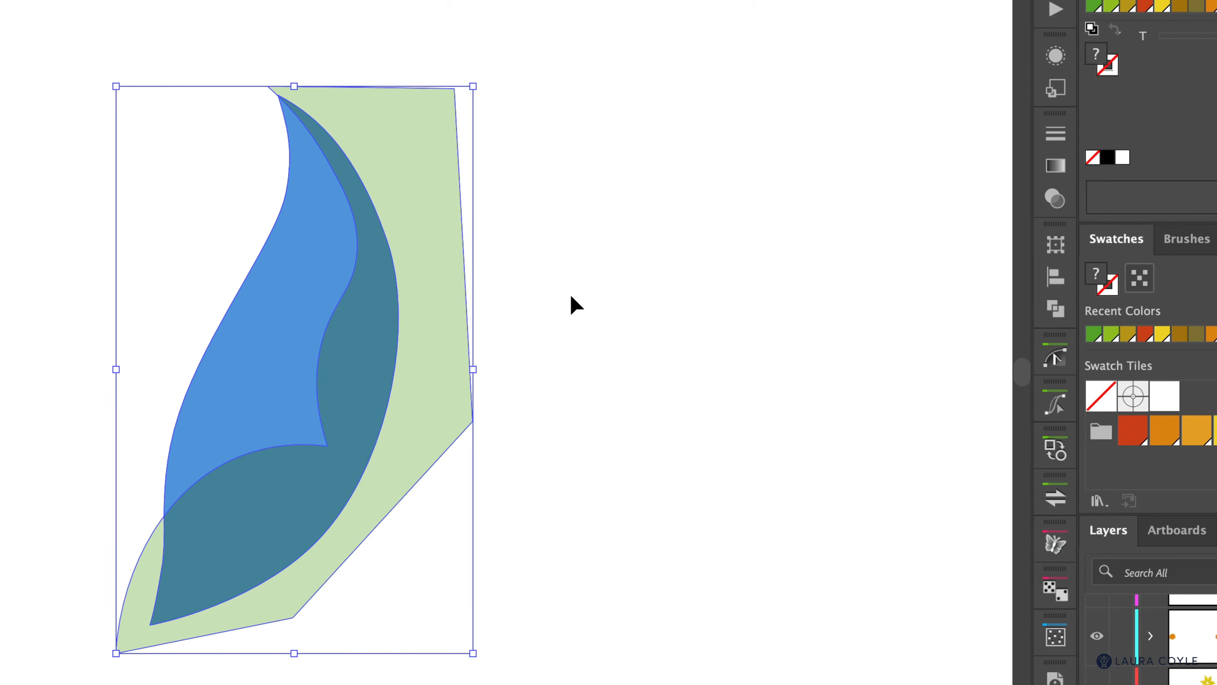
pyautogui.hotkey('shift', 'm')
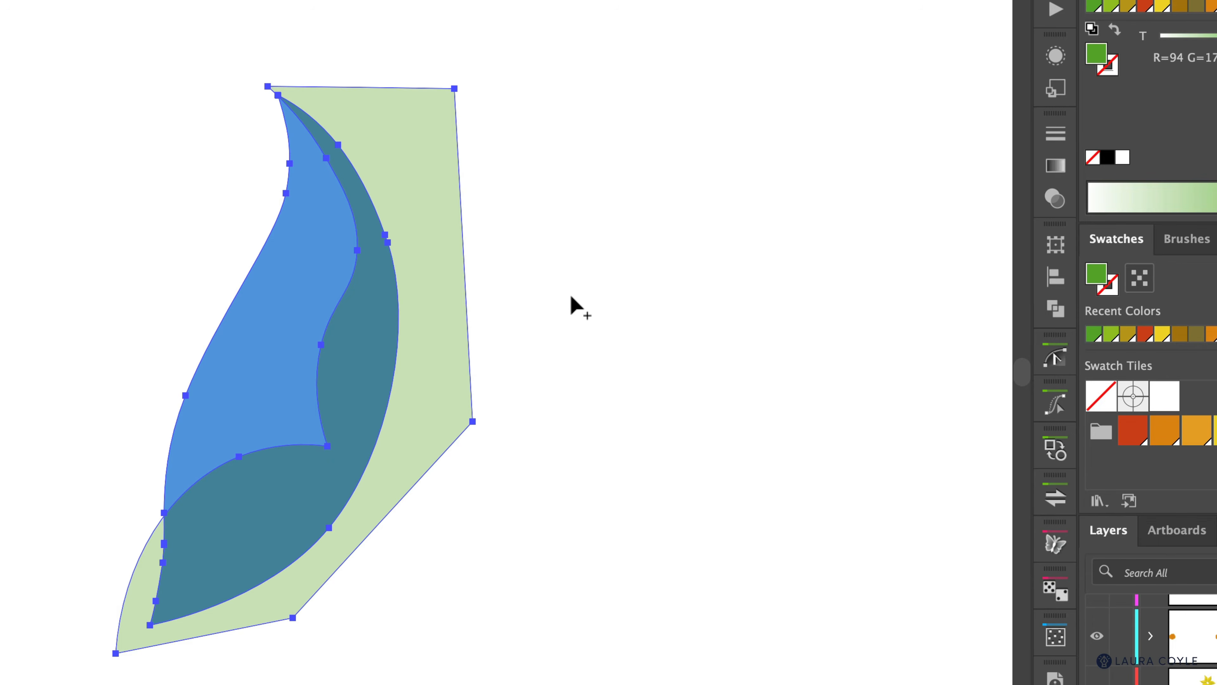
pyautogui.keyDown('alt'); pyautogui.moveTo(570, 297); pyautogui.dragTo(445, 346); pyautogui.keyUp('alt')
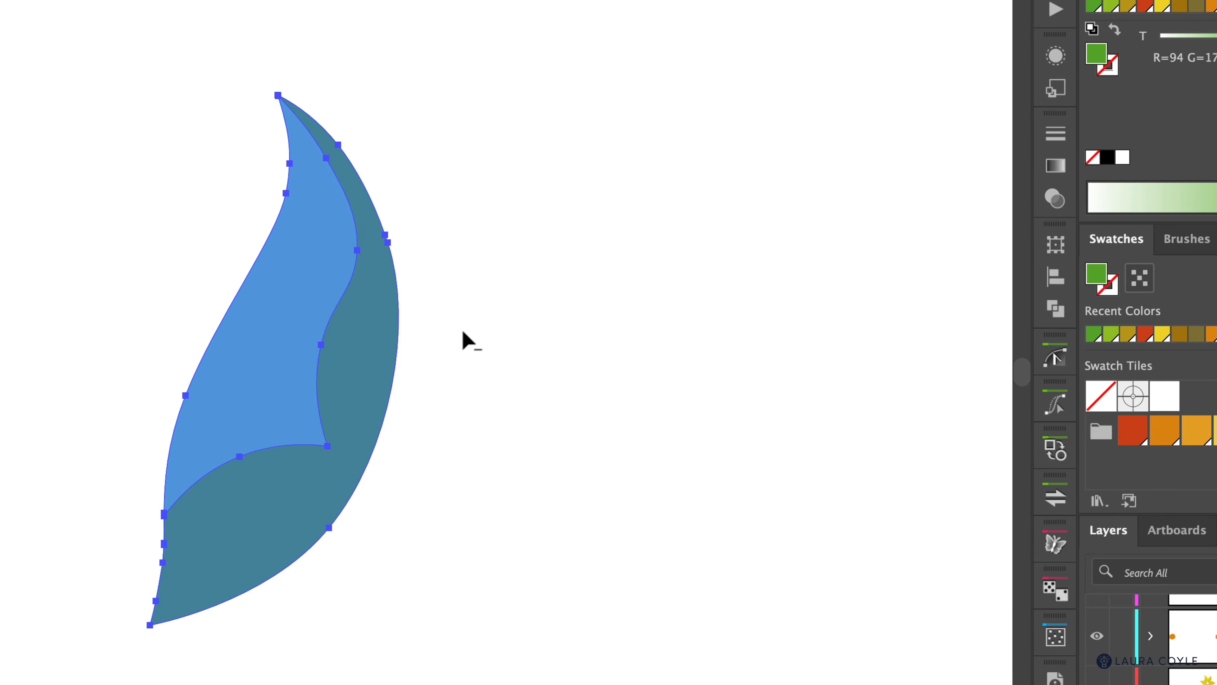
pyautogui.press('v')
pyautogui.click(488, 321)
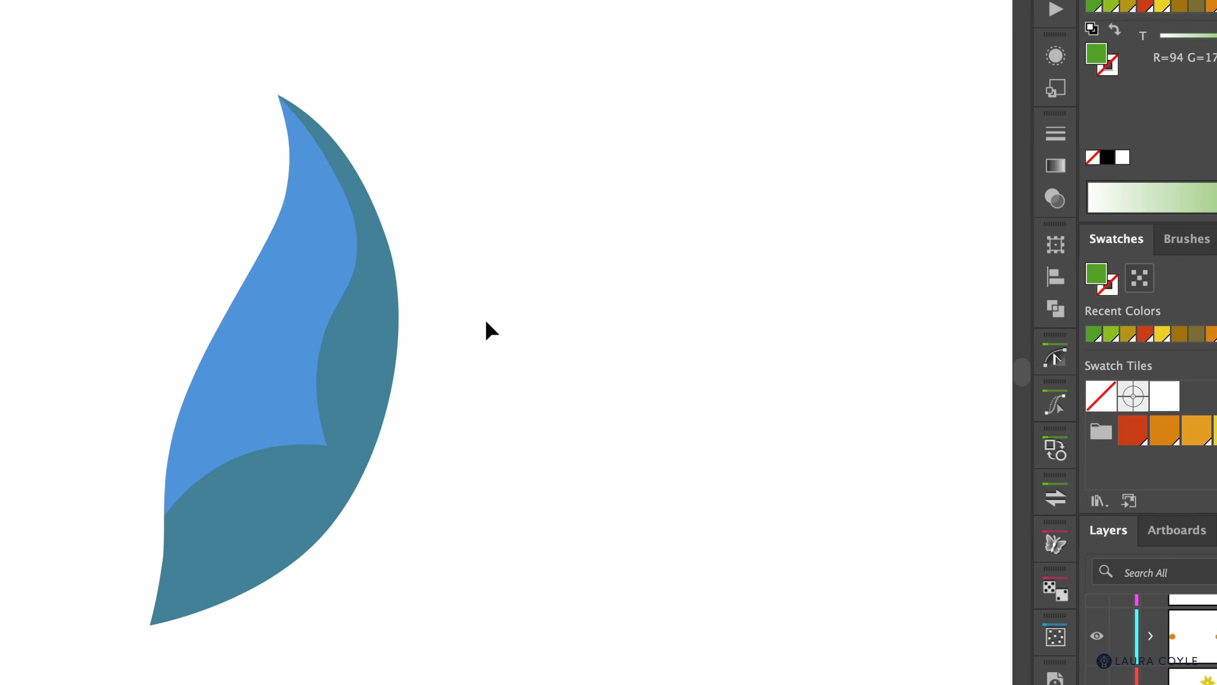
# Step: Nudge the pale leaf upward toward the flower
pyautogui.press('z')
pyautogui.moveTo(507, 303); pyautogui.dragTo(309, 425)
pyautogui.press('space')
pyautogui.moveTo(585, 233); pyautogui.dragTo(607, 435)
pyautogui.hotkey('shift', 'Up')
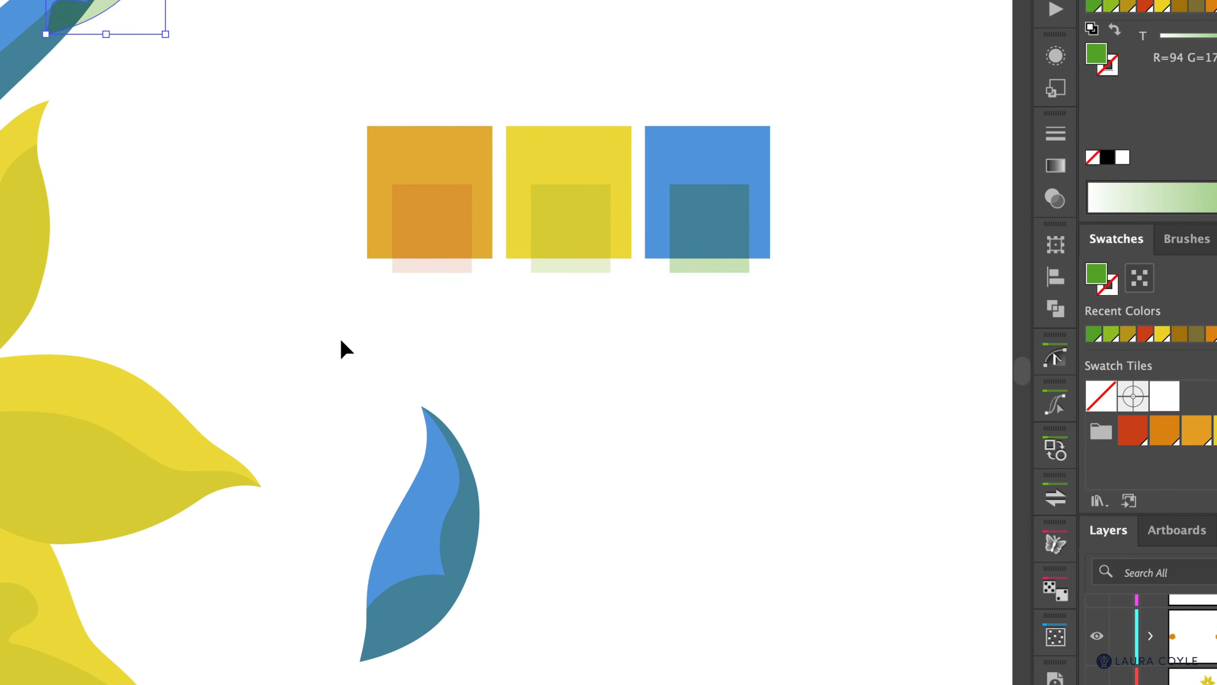
pyautogui.click(465, 356)
# Step: Move the blue leaf up and left to sit beside the flower, then view the whole illustration
pyautogui.moveTo(544, 462); pyautogui.dragTo(422, 548)
pyautogui.hotkey('shift', 'Up')
pyautogui.hotkey('shift', 'Left')
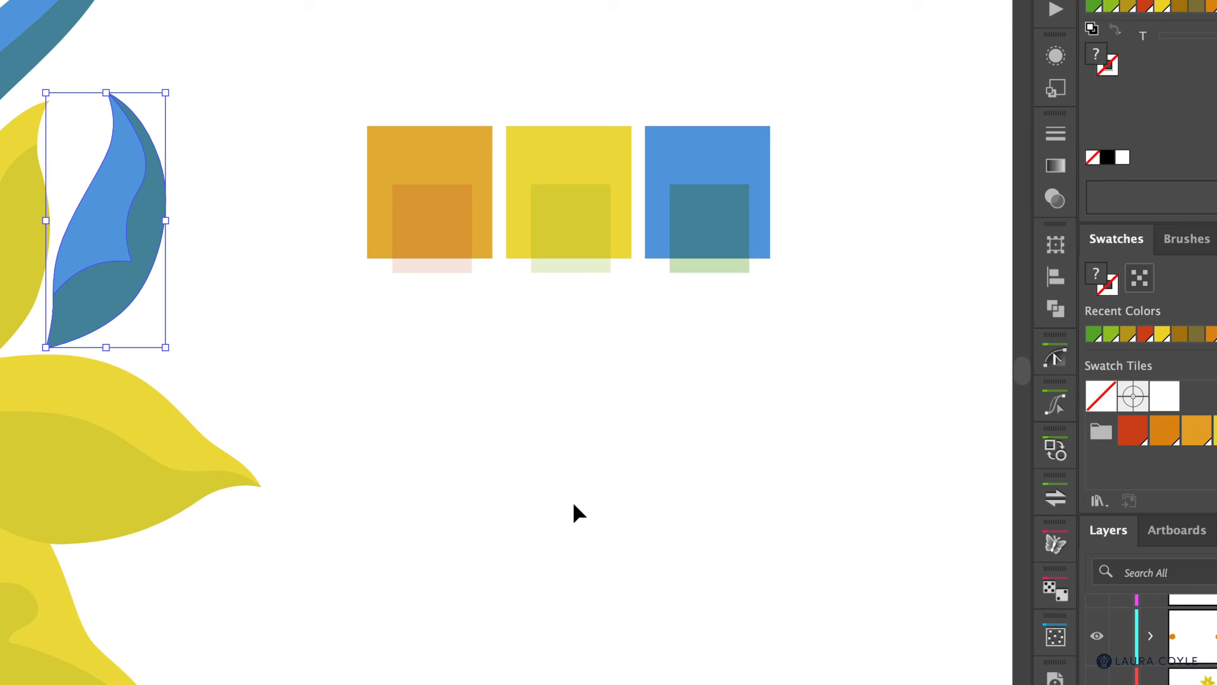
pyautogui.click(412, 366)
pyautogui.press('z')
pyautogui.moveTo(454, 357); pyautogui.dragTo(261, 441)
pyautogui.moveTo(400, 476); pyautogui.dragTo(497, 468)
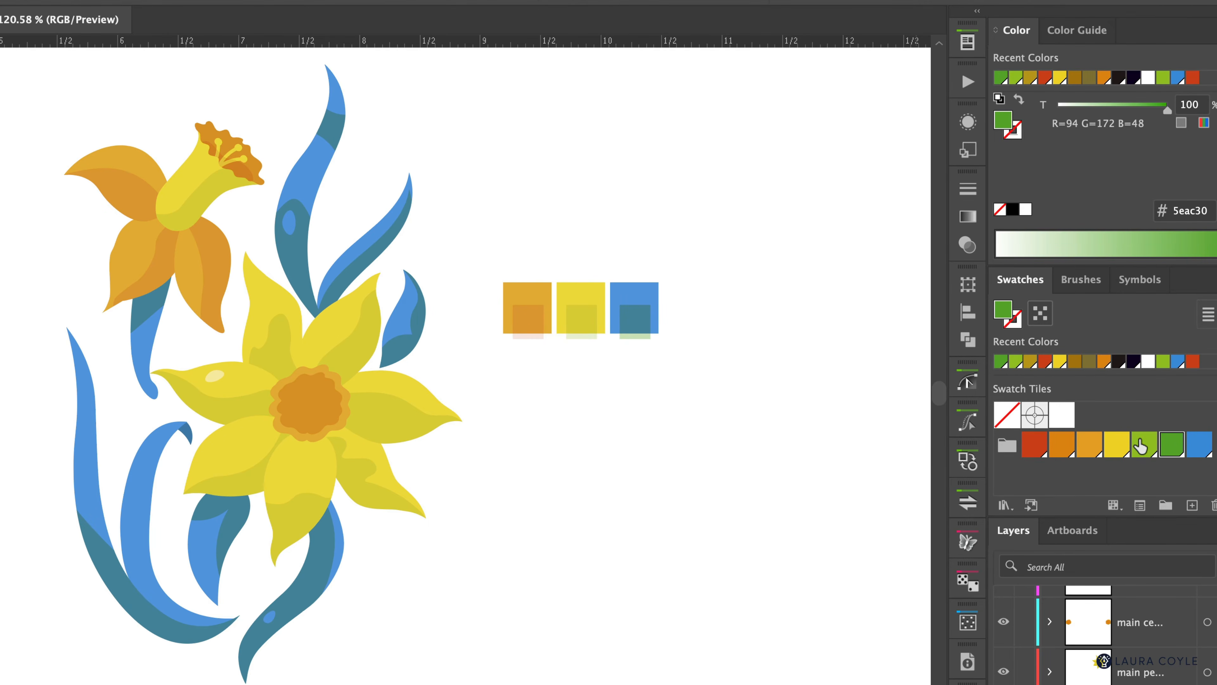
# Step: Recolour the global green swatch to dark teal with hue 157 and brightness 47
pyautogui.doubleClick(1172, 447)
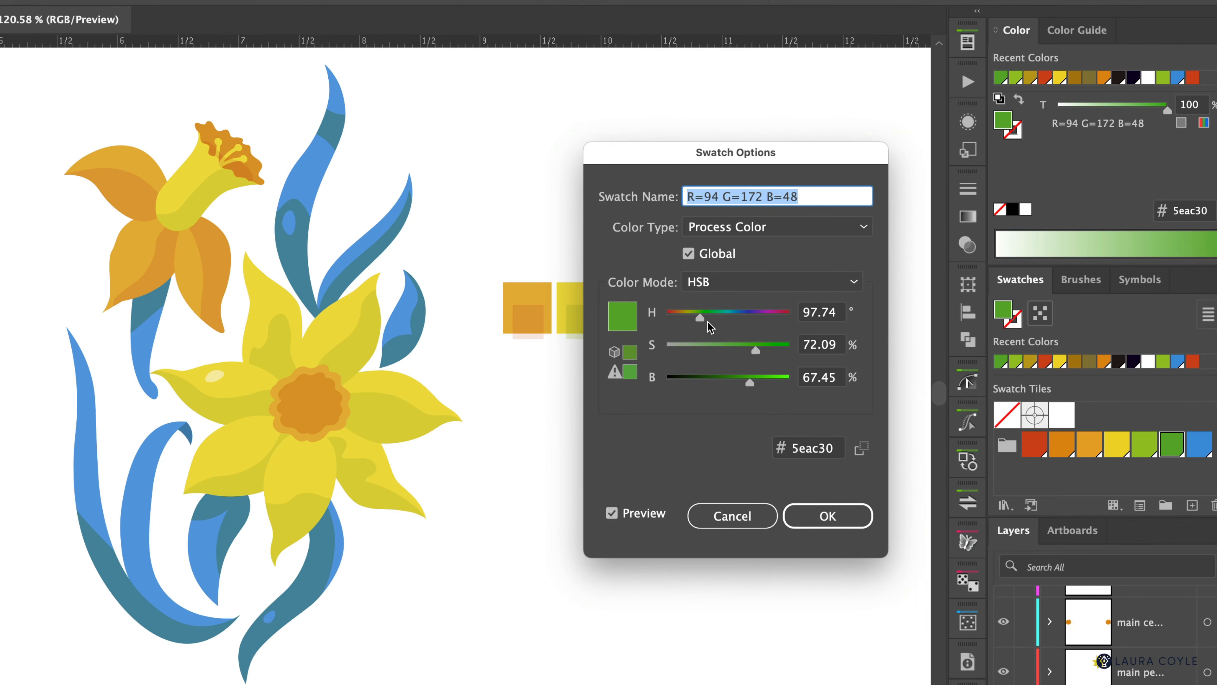
pyautogui.moveTo(702, 322); pyautogui.dragTo(724, 325)
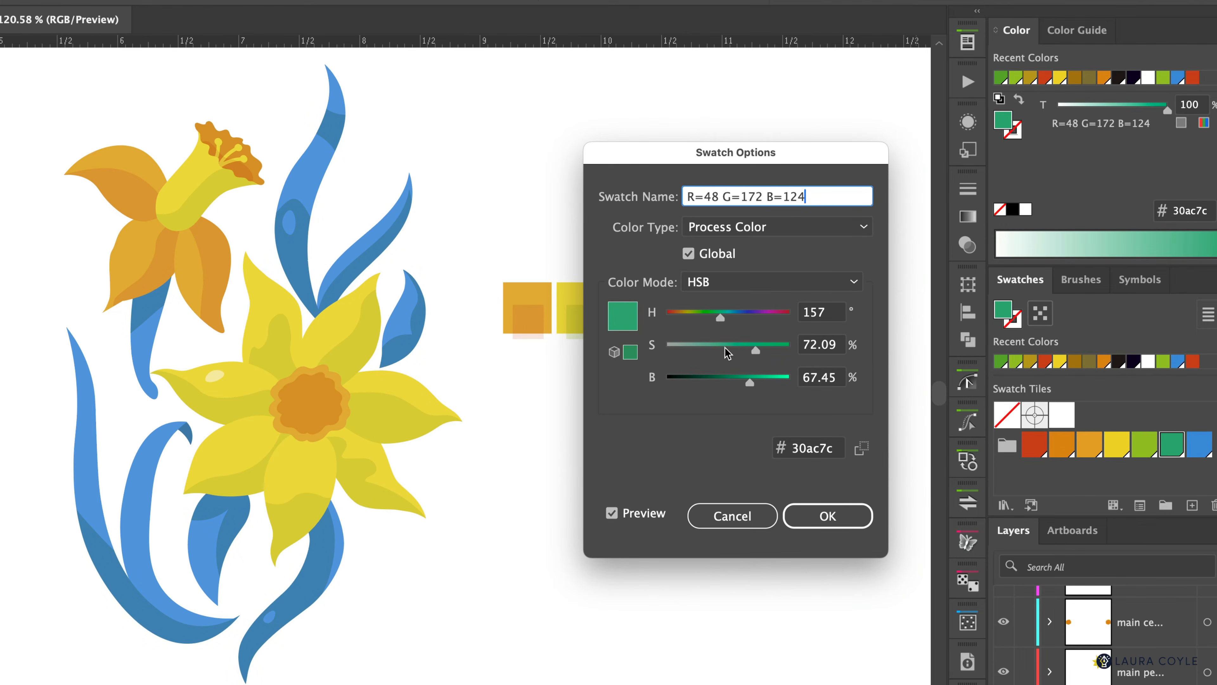
pyautogui.moveTo(749, 387); pyautogui.dragTo(724, 392)
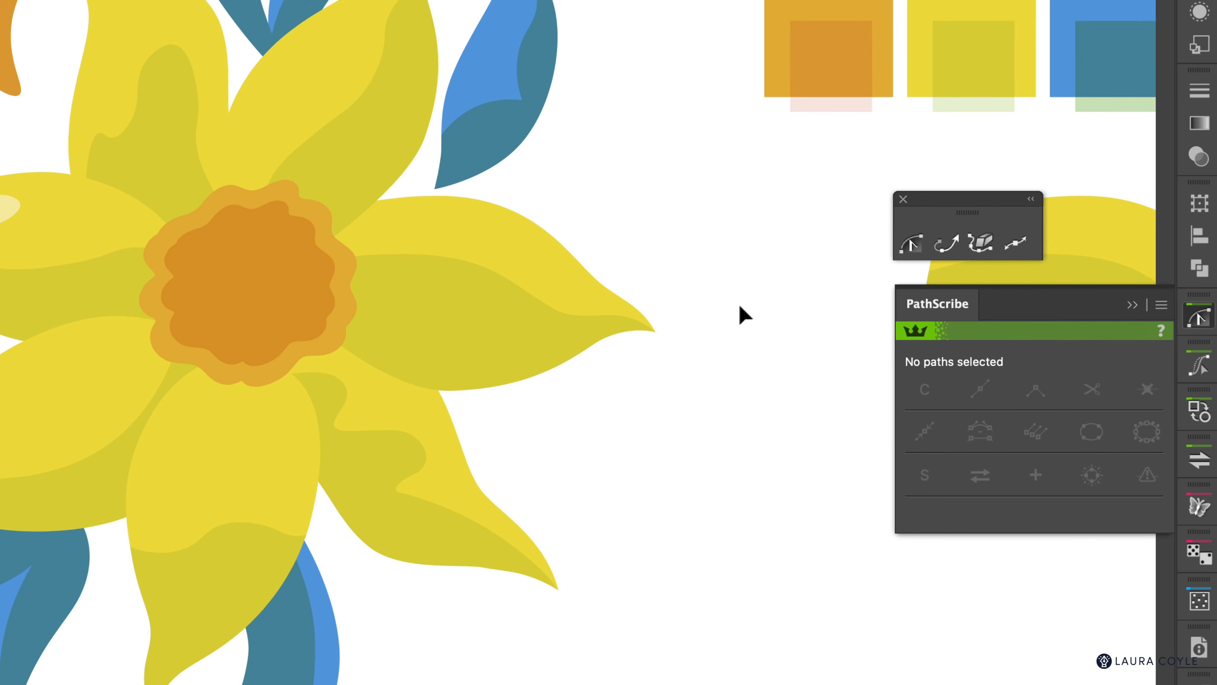
# Step: Pan to the right-hand yellow petal and zoom in on it
pyautogui.moveTo(807, 365); pyautogui.dragTo(219, 365)
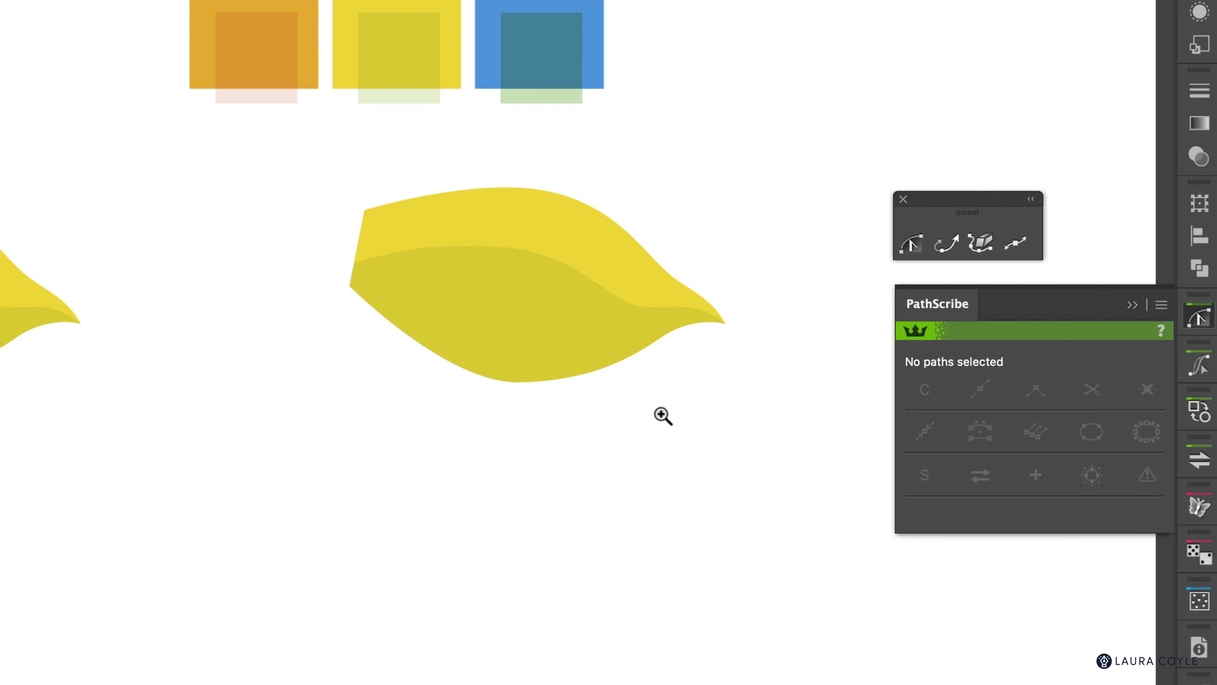
pyautogui.moveTo(652, 416); pyautogui.dragTo(753, 413)
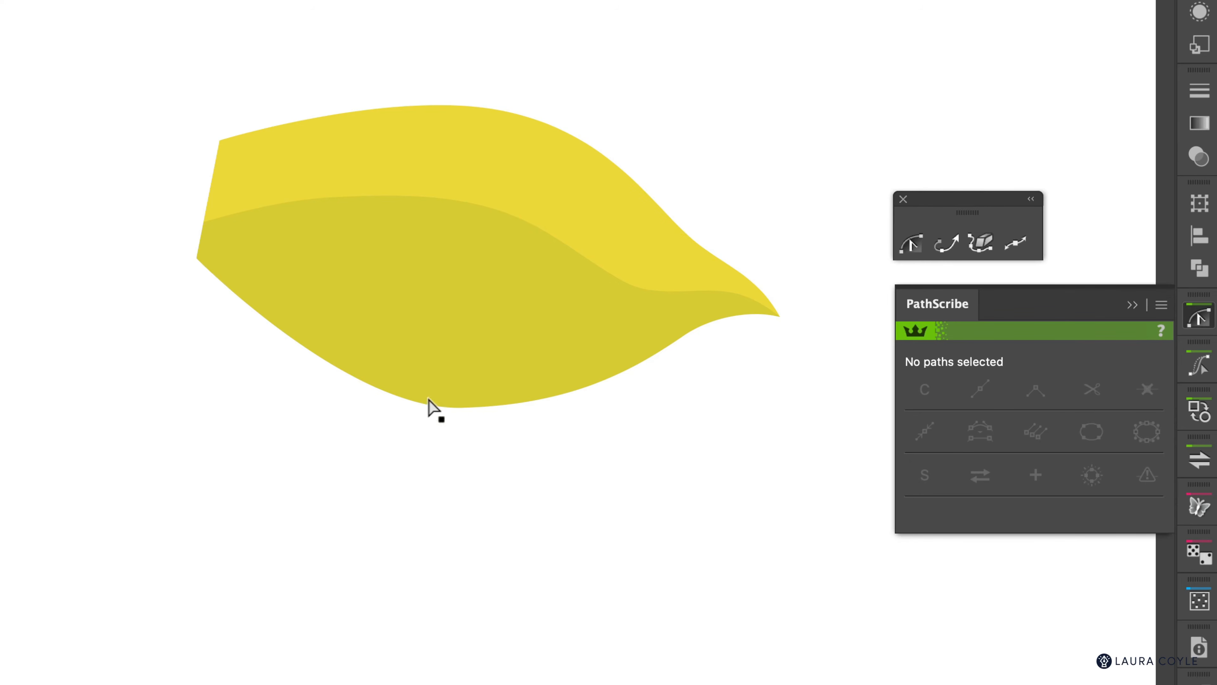
pyautogui.click(463, 298)
pyautogui.moveTo(462, 298); pyautogui.dragTo(487, 359)
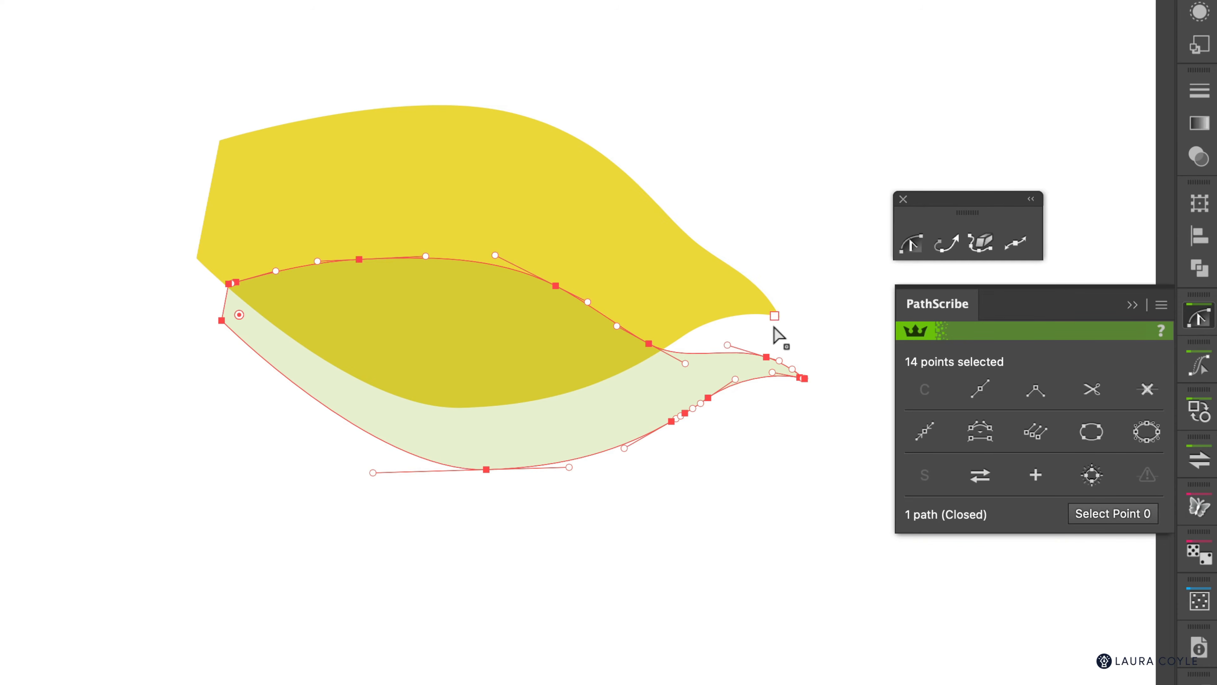
pyautogui.press('super+z')
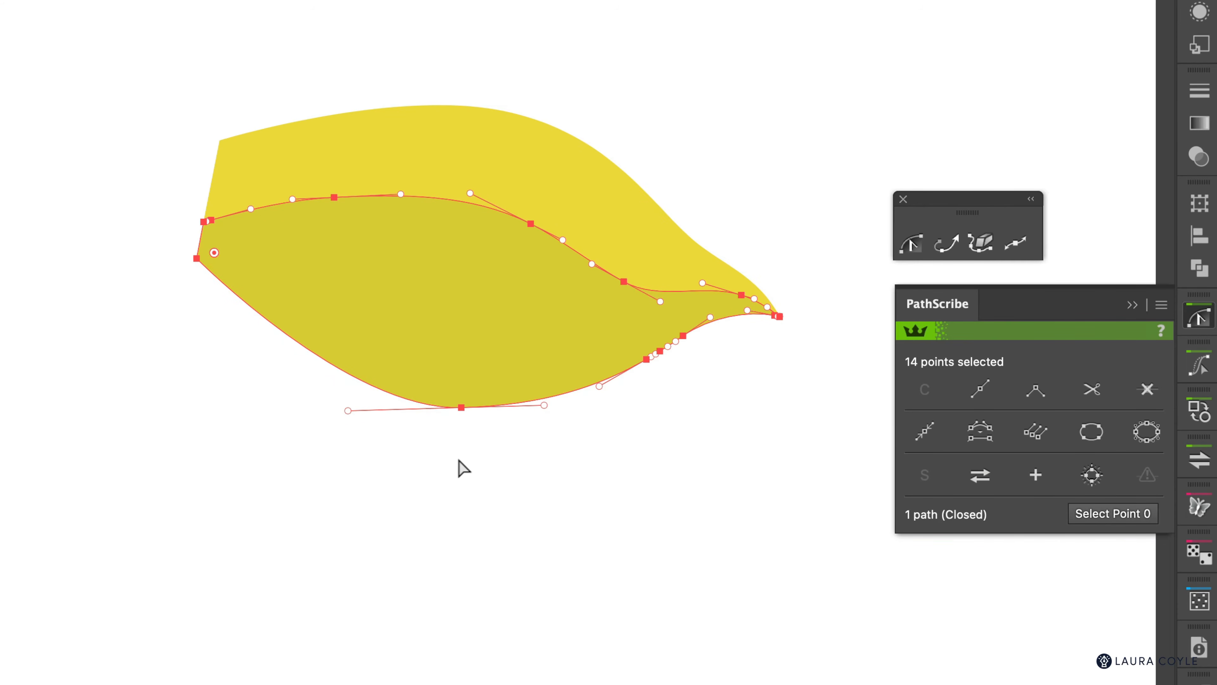
pyautogui.click(448, 449)
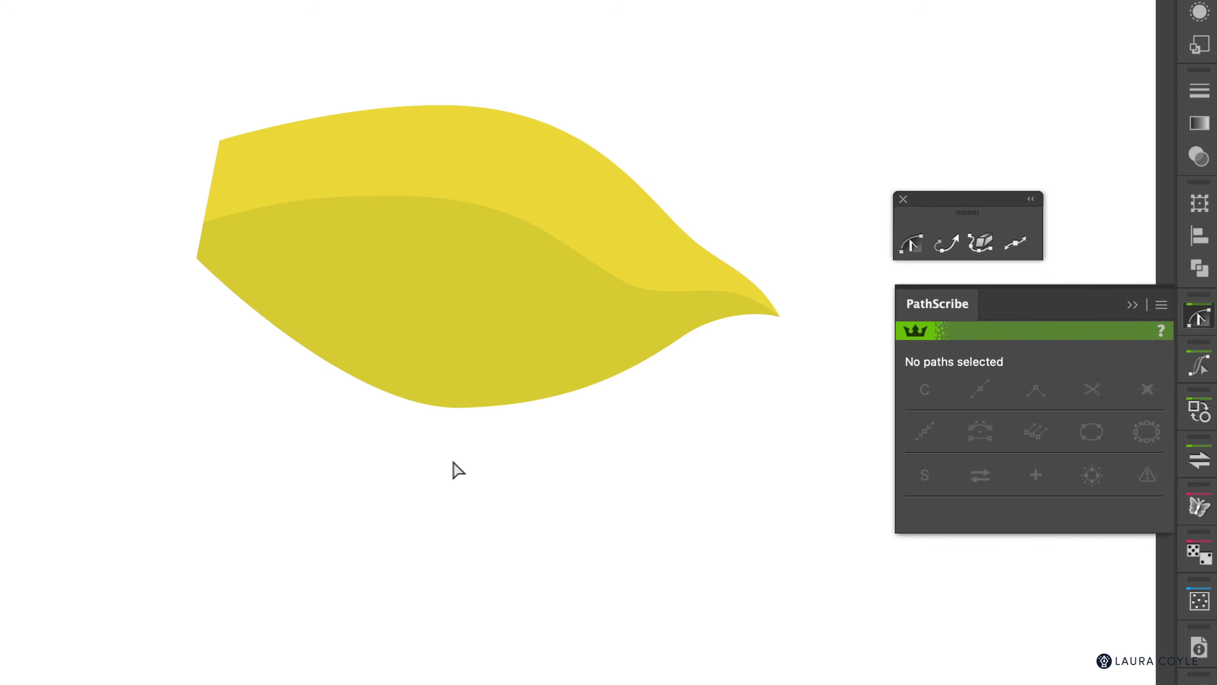
pyautogui.click(461, 408)
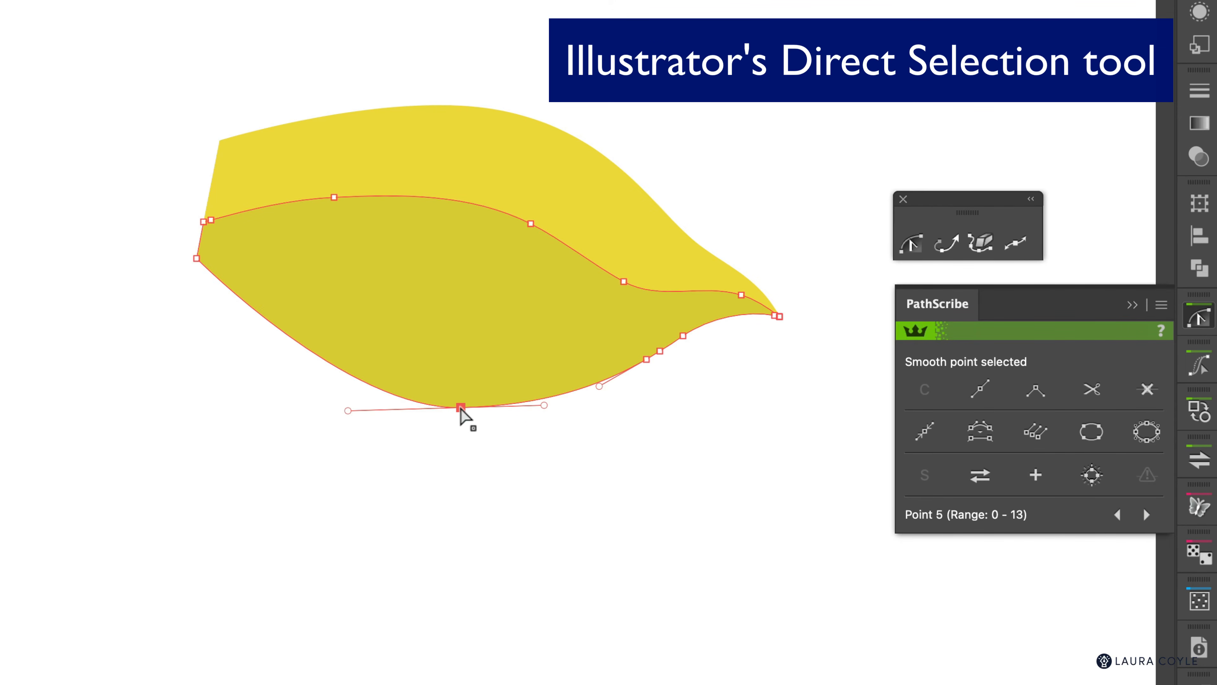
pyautogui.moveTo(461, 408); pyautogui.dragTo(460, 398)
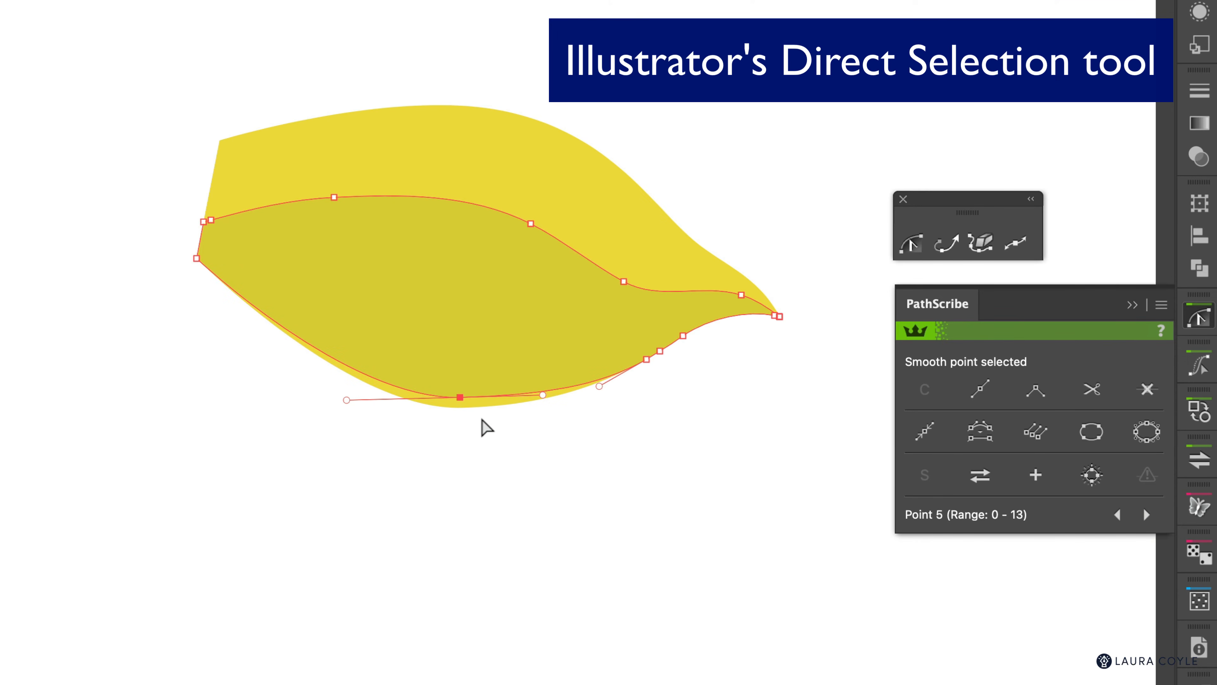
pyautogui.press('super+z')
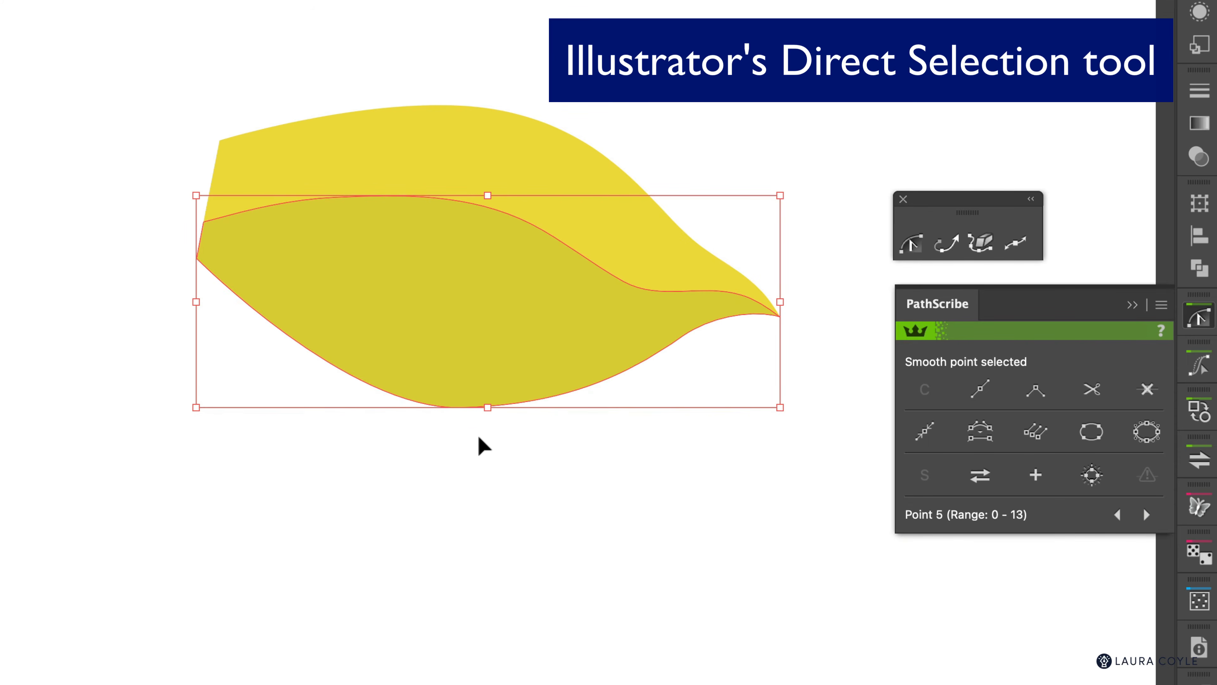
pyautogui.click(480, 438)
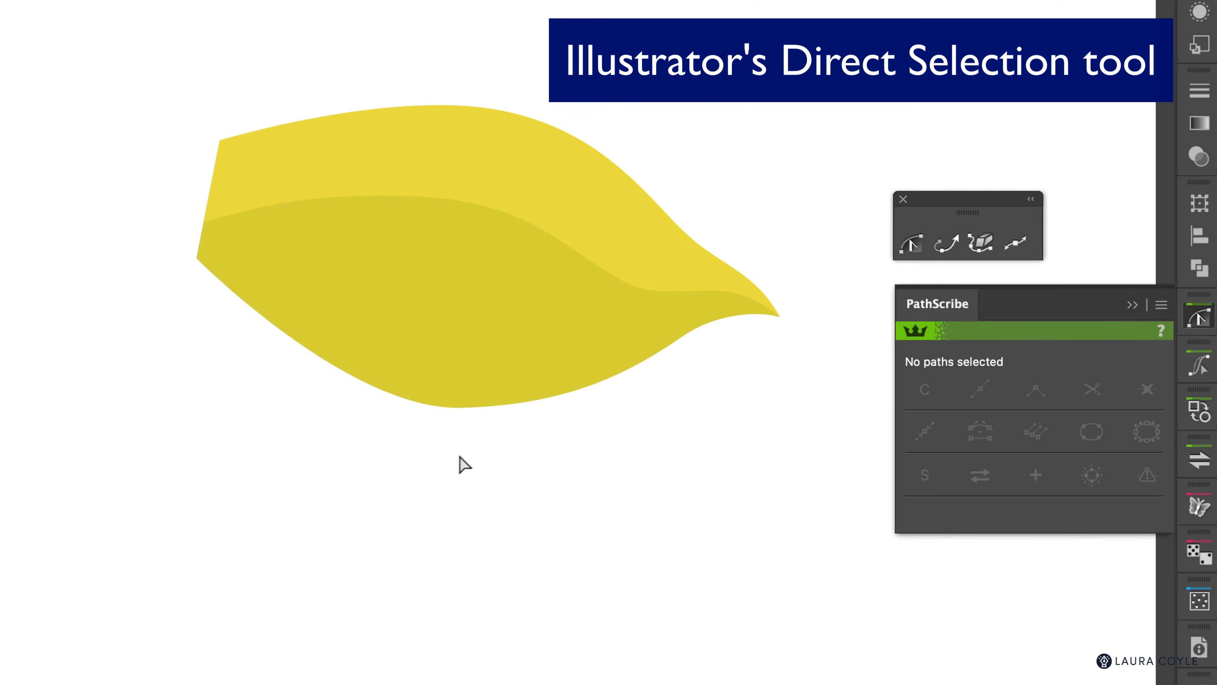
pyautogui.click(462, 409)
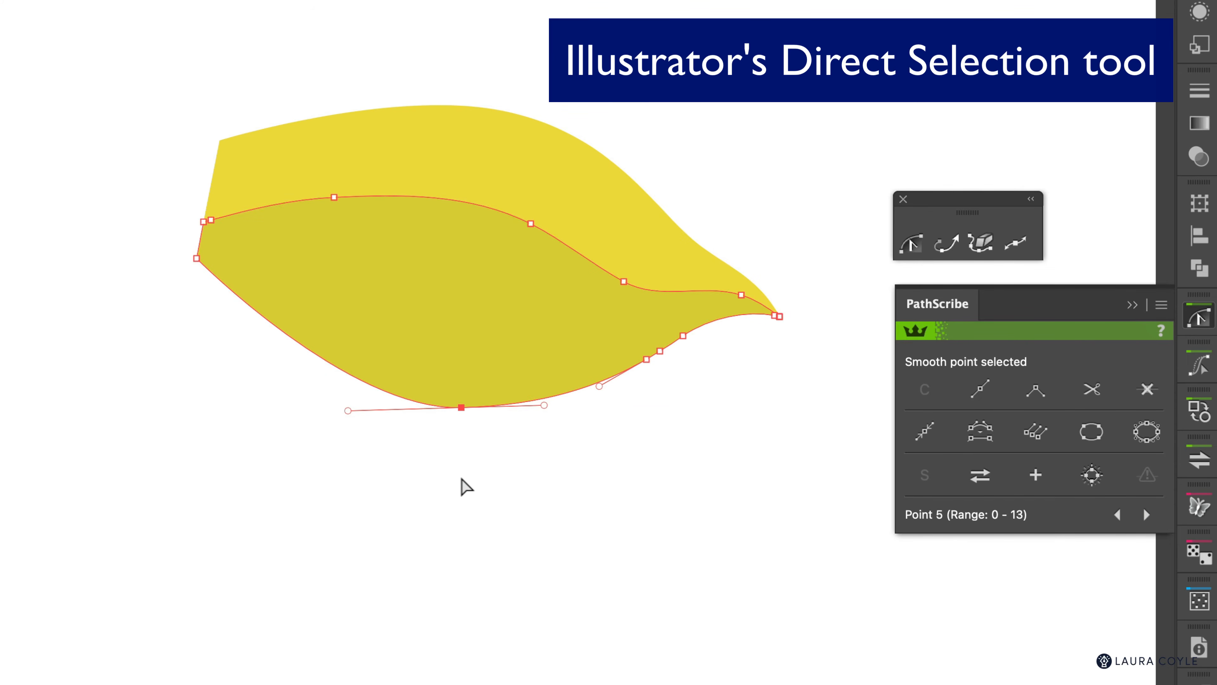
pyautogui.click(457, 431)
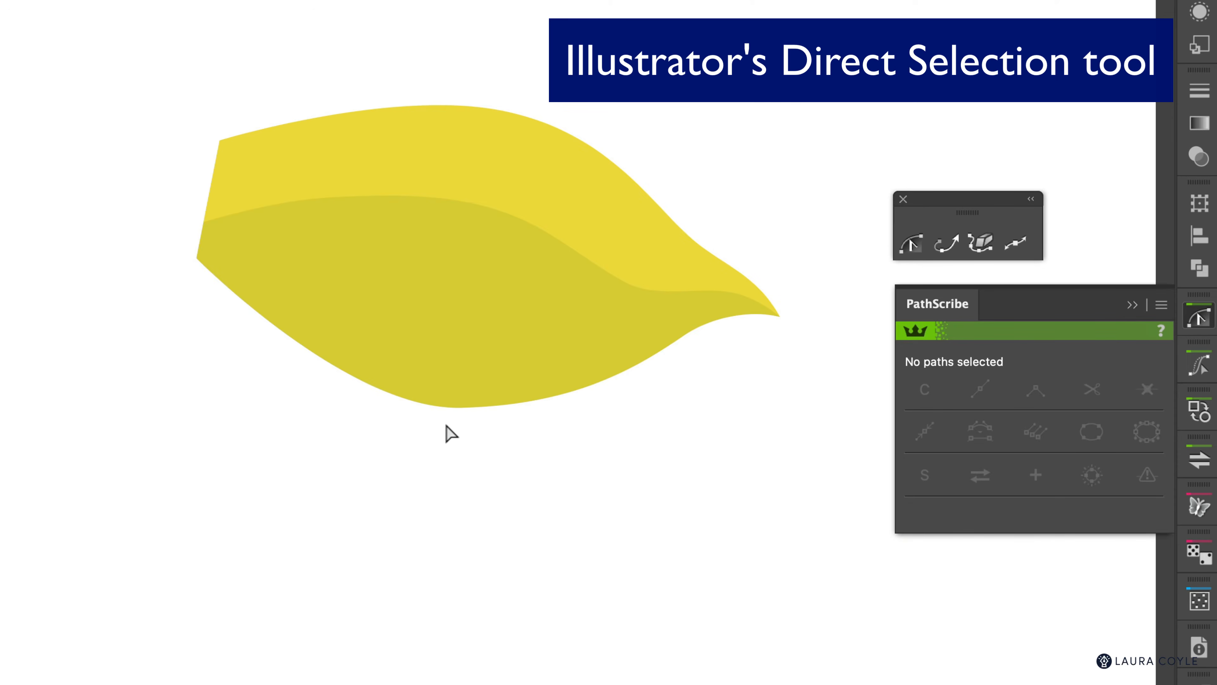
pyautogui.moveTo(445, 423)
pyautogui.mouseDown()
pyautogui.moveTo(495, 387)
pyautogui.moveTo(459, 414)
pyautogui.moveTo(465, 347)
pyautogui.moveTo(484, 394)
pyautogui.moveTo(481, 411)
pyautogui.moveTo(454, 413)
pyautogui.moveTo(461, 406)
pyautogui.mouseUp()
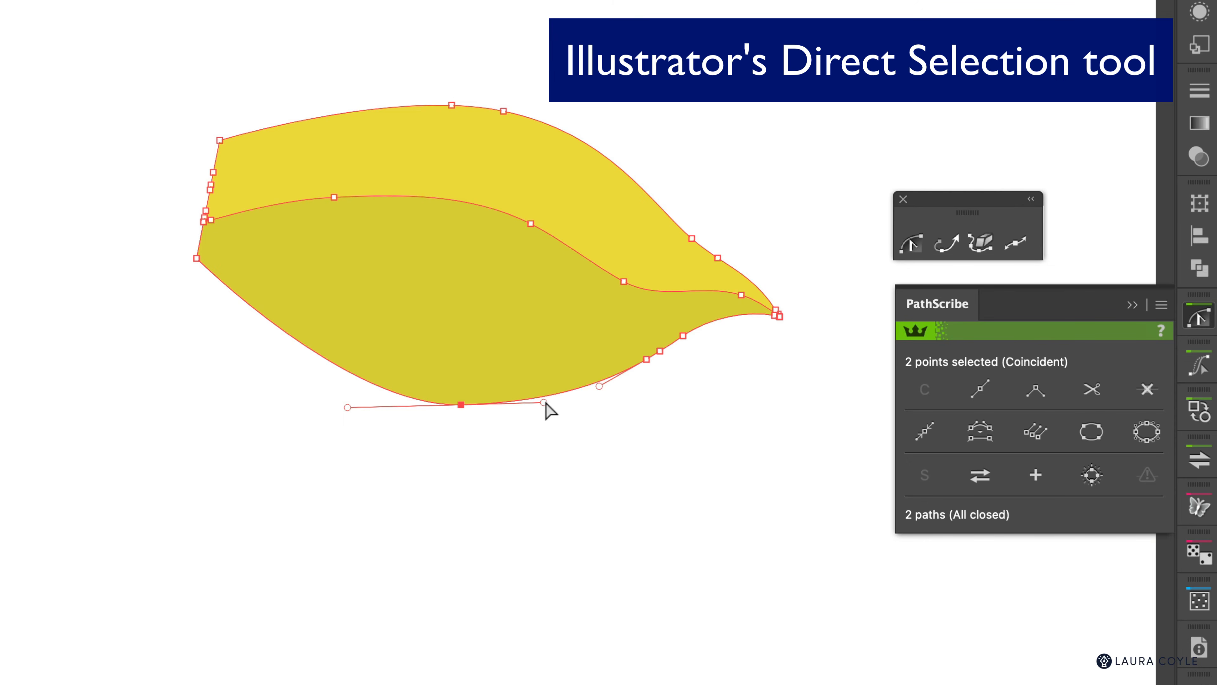
pyautogui.moveTo(544, 403); pyautogui.dragTo(542, 422)
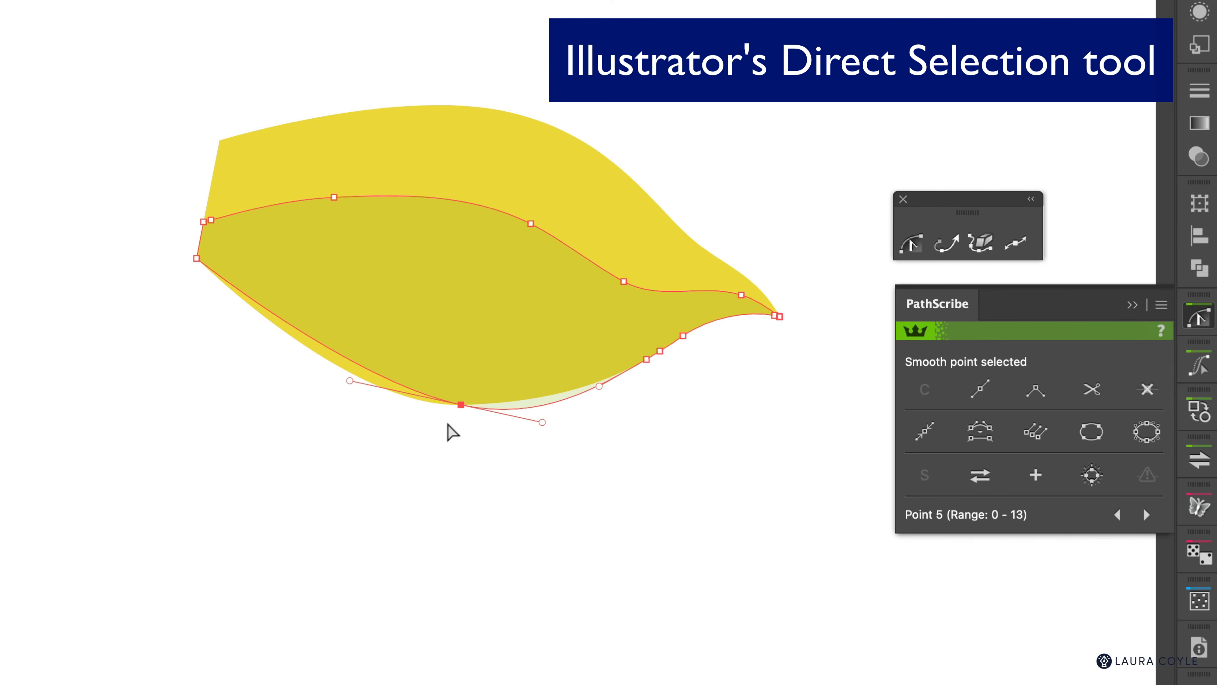
pyautogui.press('super+z')
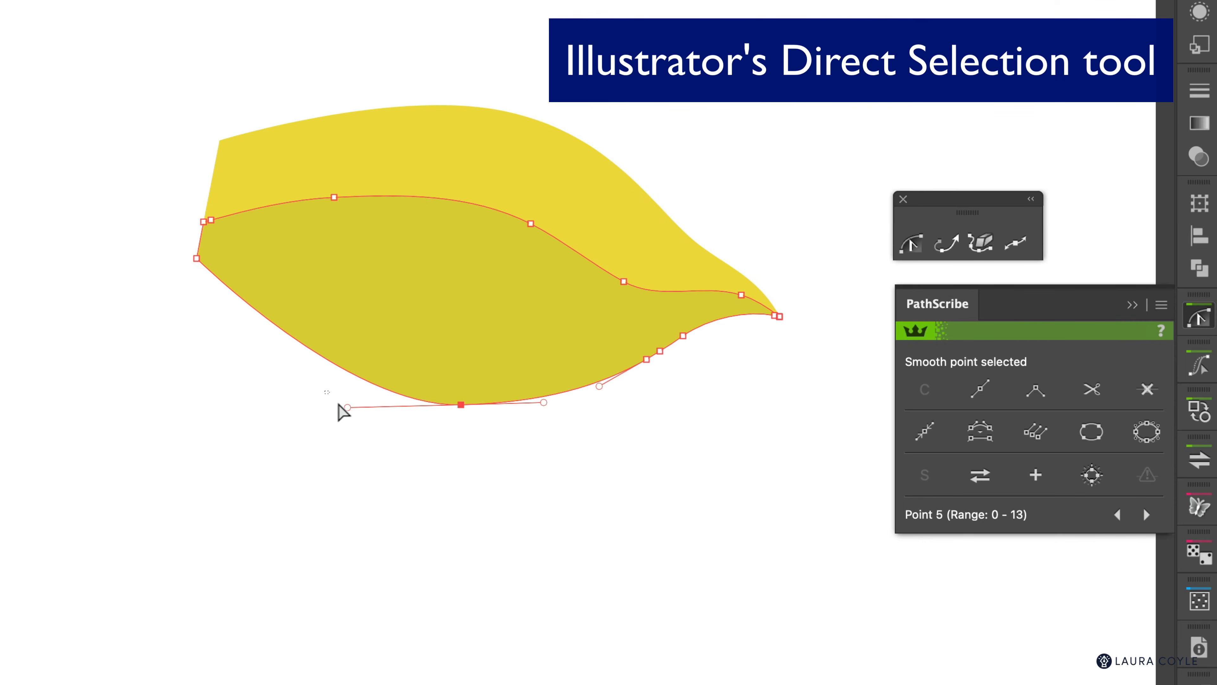
pyautogui.click(364, 430)
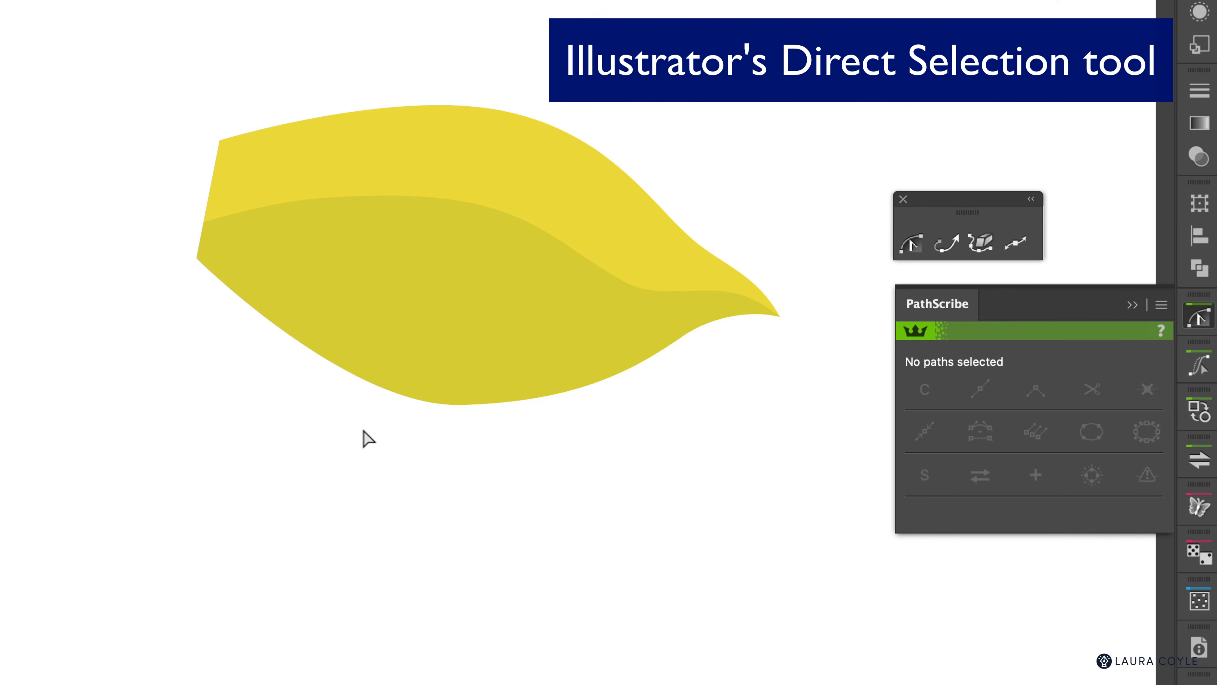
pyautogui.click(461, 405)
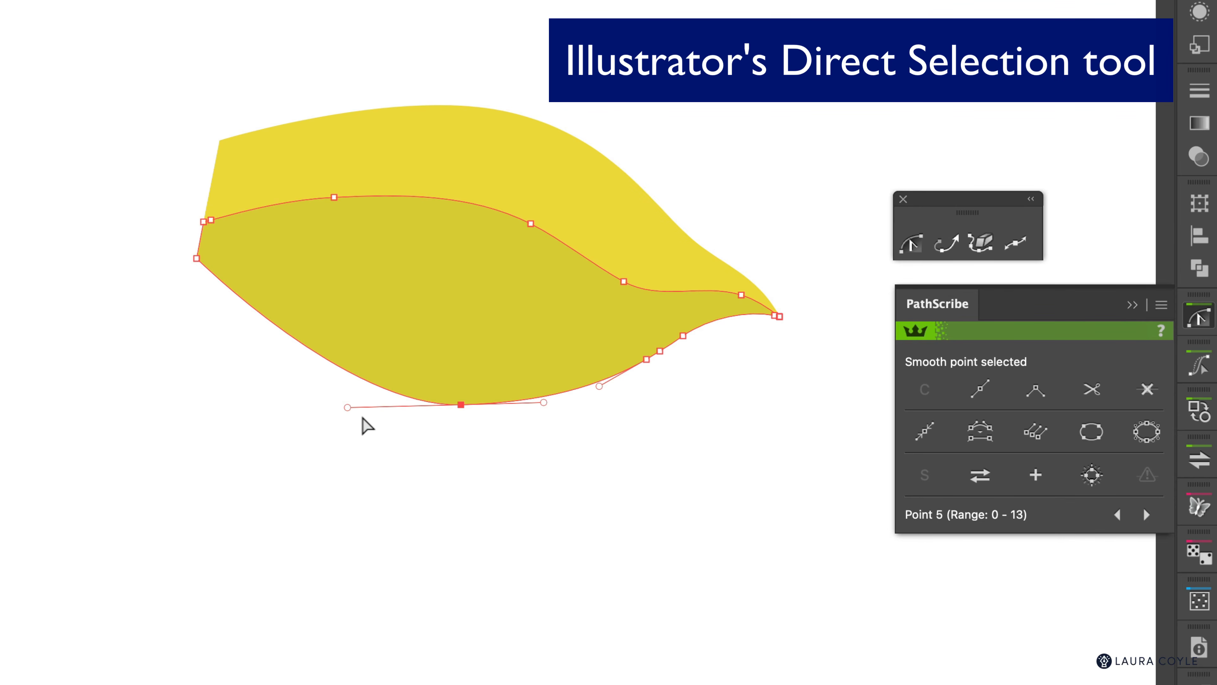
pyautogui.click(588, 437)
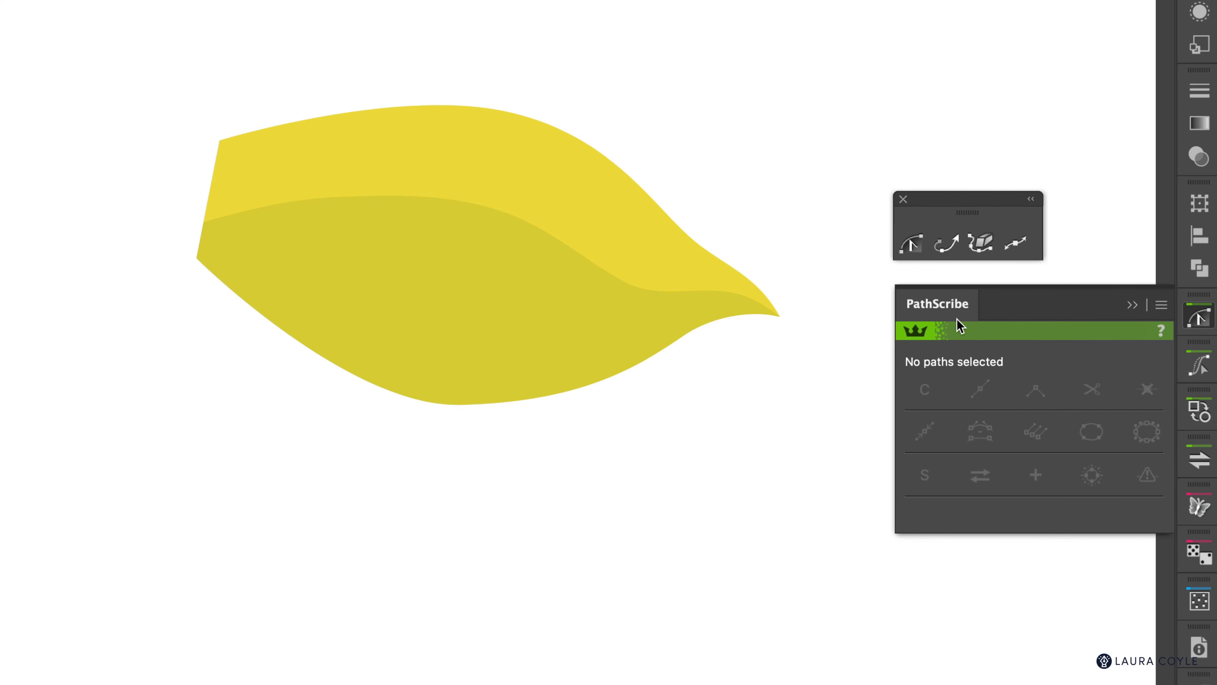
# Step: With PathScribe, select the shading's shared bottom point and drag it down and back up
pyautogui.click(914, 243)
pyautogui.click(446, 405)
pyautogui.click(461, 406)
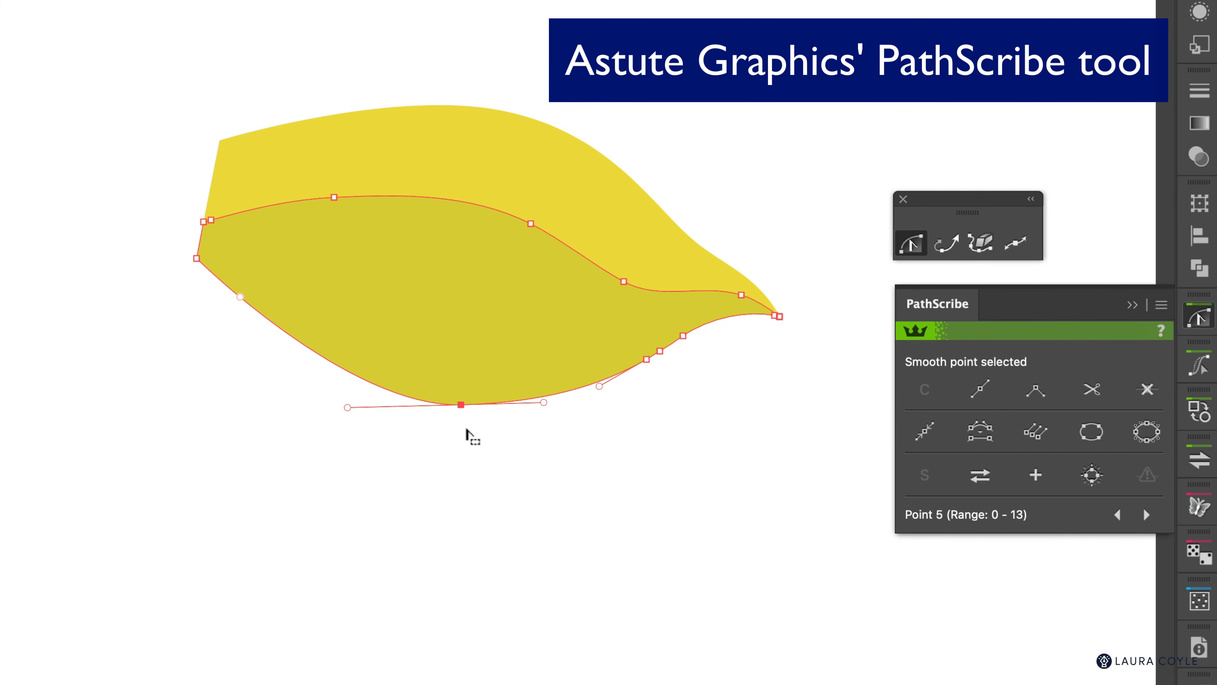
pyautogui.click(463, 419)
pyautogui.click(462, 407)
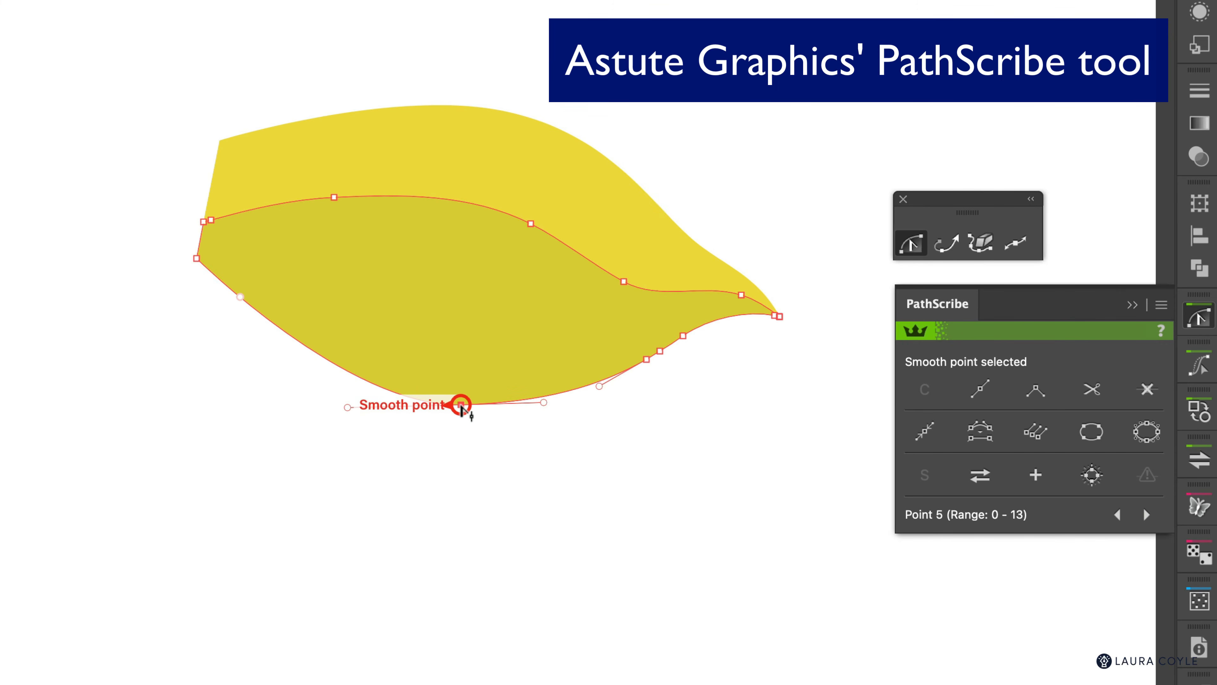
pyautogui.moveTo(461, 411); pyautogui.dragTo(463, 428)
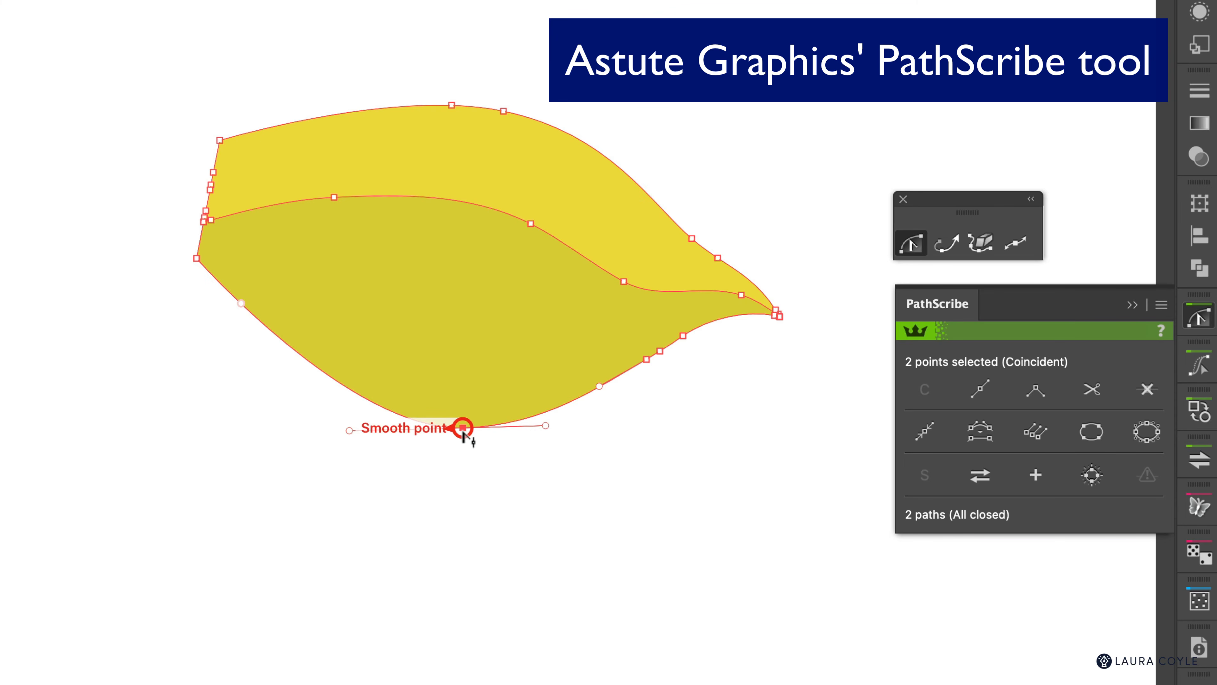
pyautogui.moveTo(462, 430); pyautogui.dragTo(463, 414)
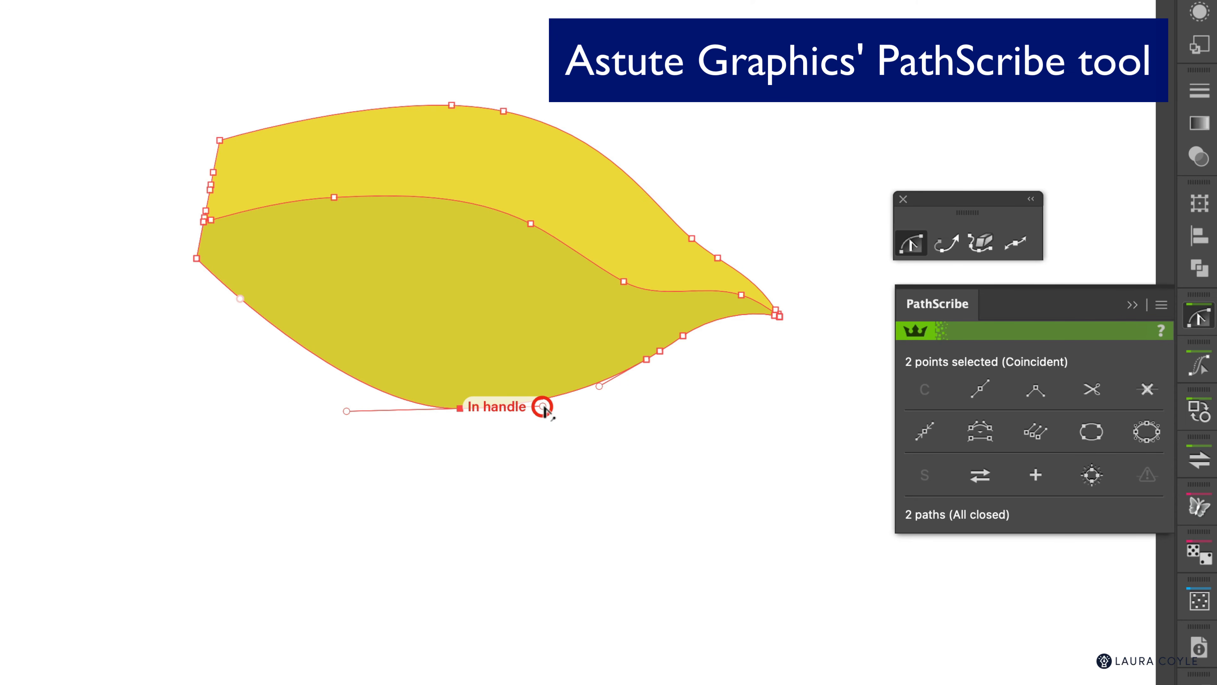
# Step: Reshape the bottom curve using the point's left and right handles, then deselect to view the result
pyautogui.moveTo(544, 407)
pyautogui.mouseDown()
pyautogui.moveTo(544, 426)
pyautogui.moveTo(543, 414)
pyautogui.mouseUp()
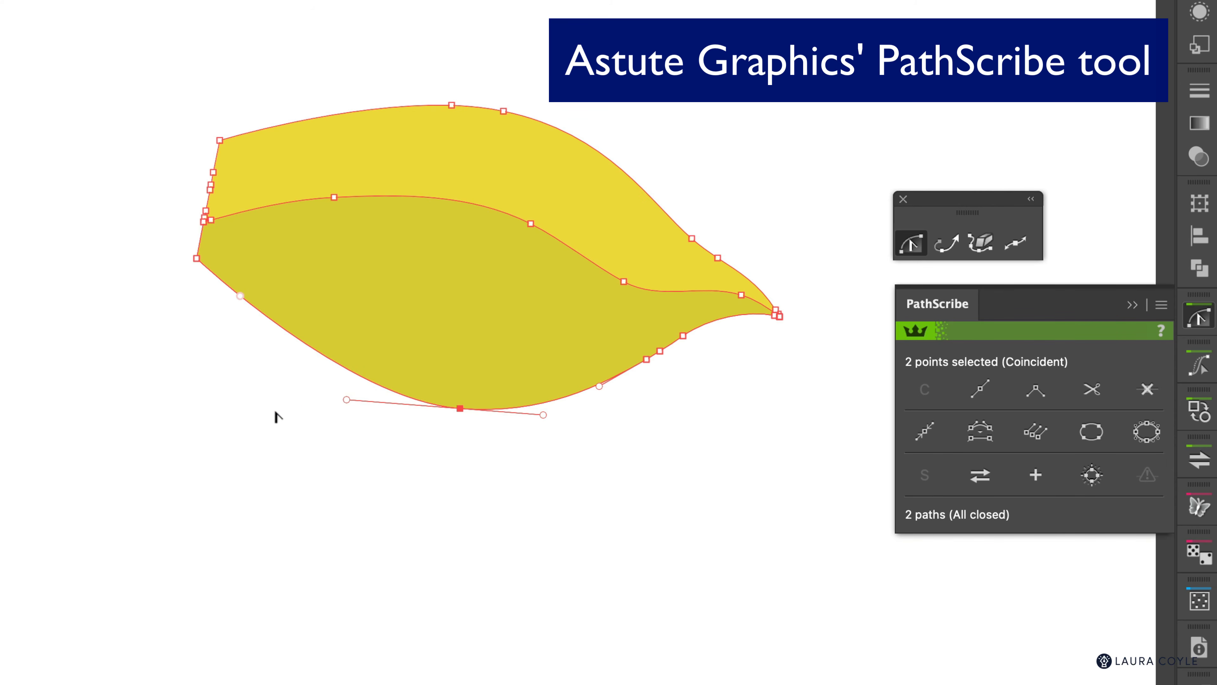
pyautogui.moveTo(348, 405); pyautogui.dragTo(310, 397)
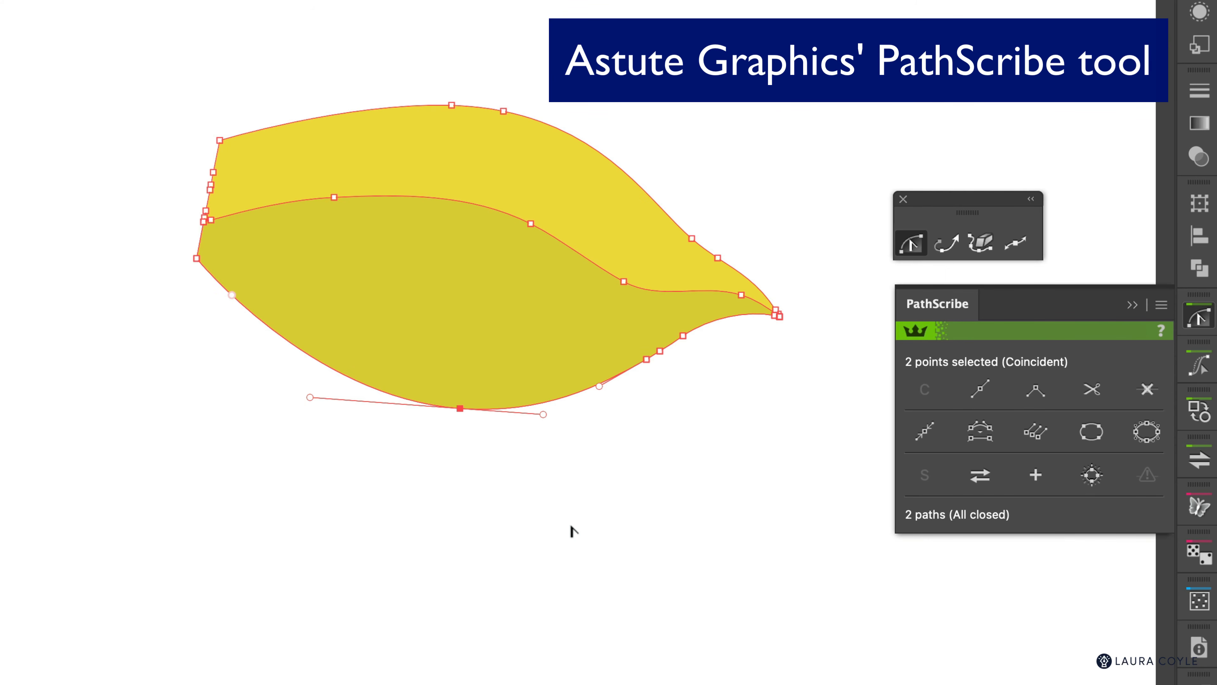
pyautogui.click(452, 432)
pyautogui.click(457, 408)
pyautogui.moveTo(457, 409)
pyautogui.mouseDown()
pyautogui.moveTo(459, 426)
pyautogui.moveTo(456, 403)
pyautogui.mouseUp()
pyautogui.click(451, 426)
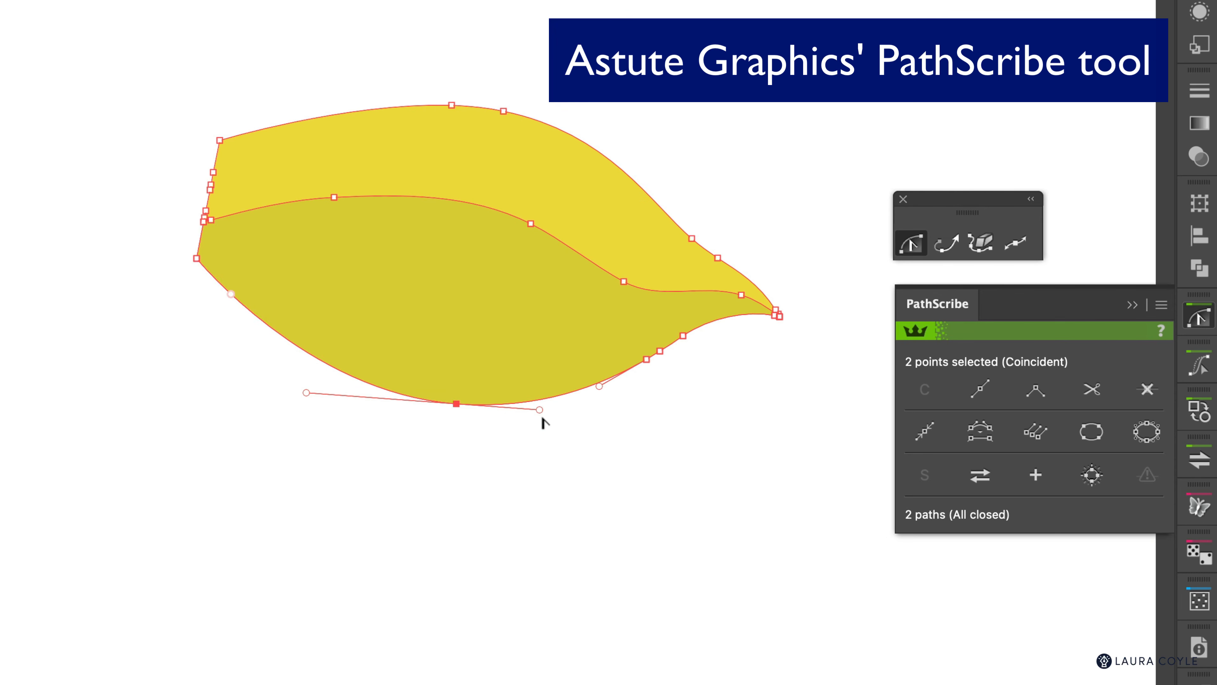
pyautogui.moveTo(539, 410)
pyautogui.mouseDown()
pyautogui.moveTo(535, 421)
pyautogui.moveTo(539, 410)
pyautogui.mouseUp()
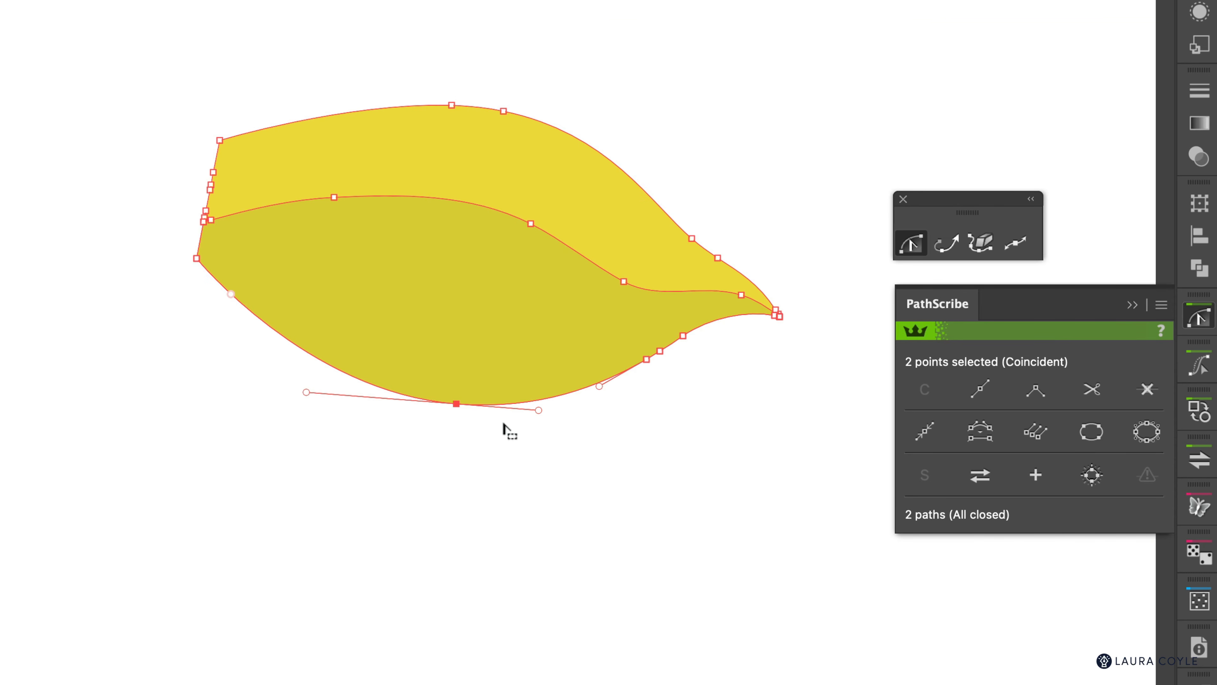
pyautogui.click(504, 429)
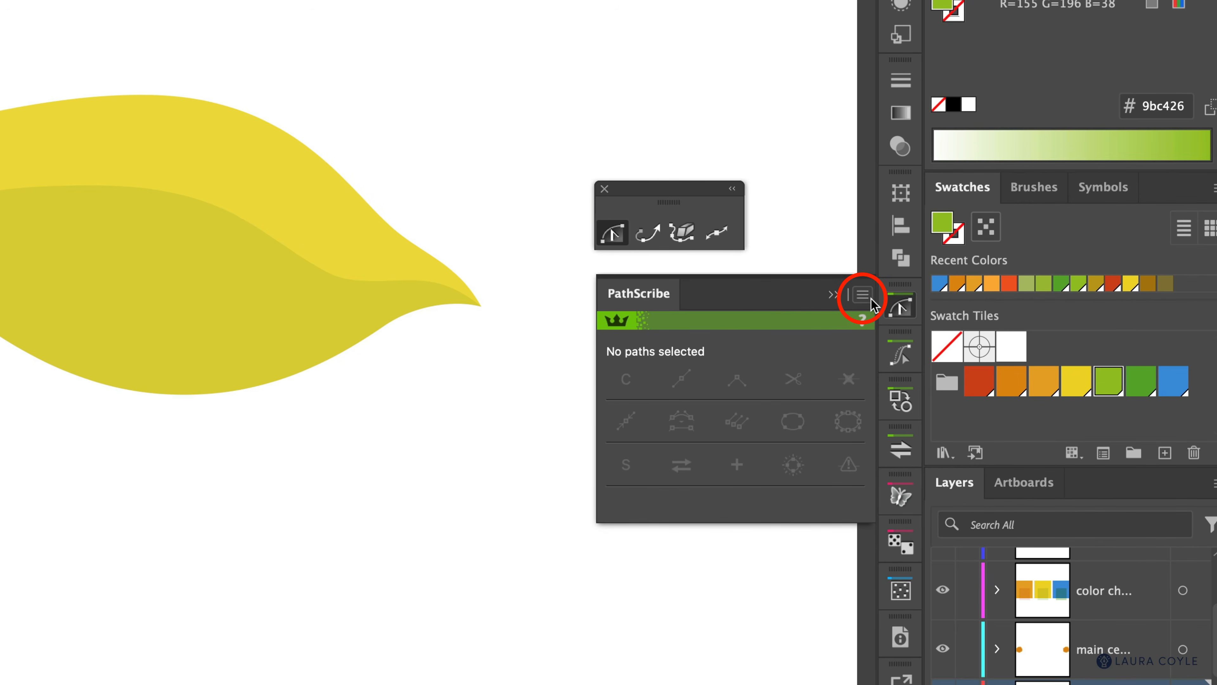
# Step: Turn PathScribe's AutoGlue off and then back on from the panel menu
pyautogui.click(864, 296)
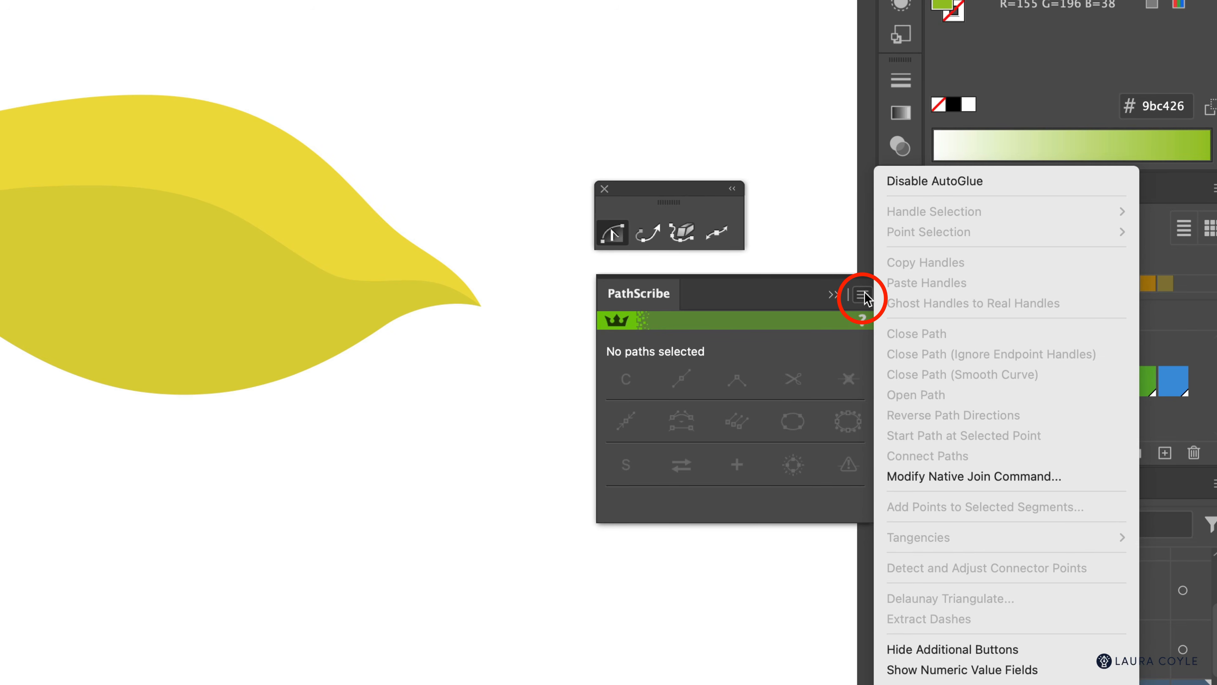
pyautogui.click(997, 181)
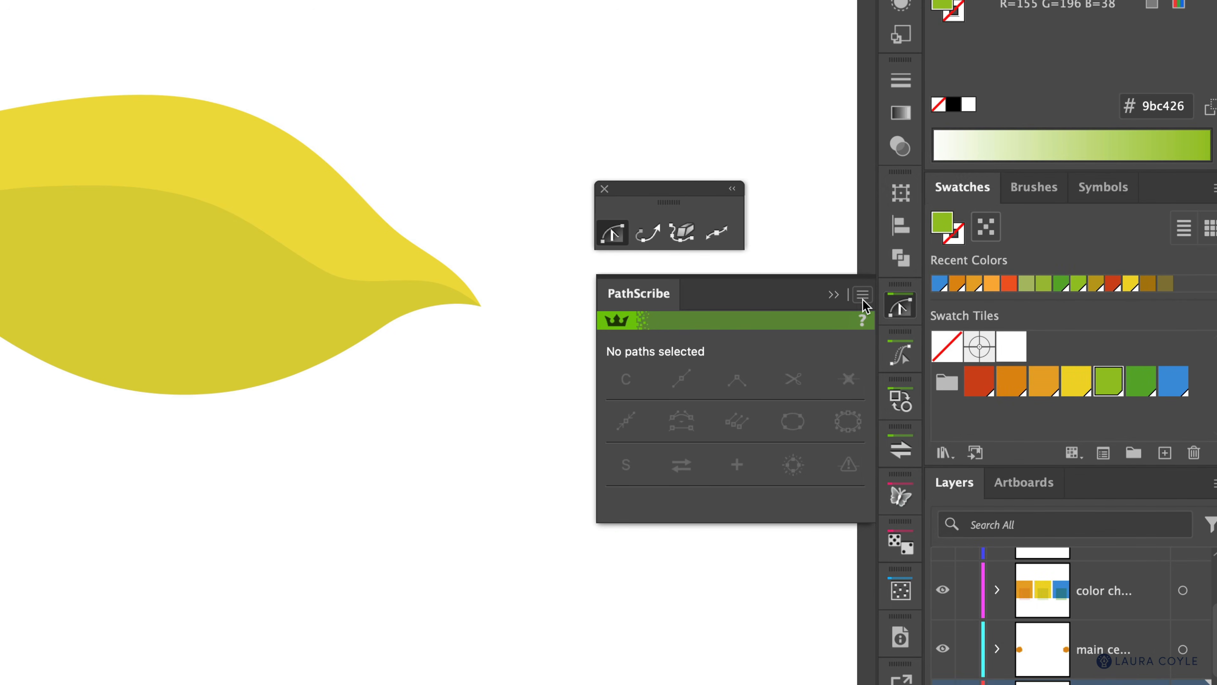
pyautogui.click(862, 299)
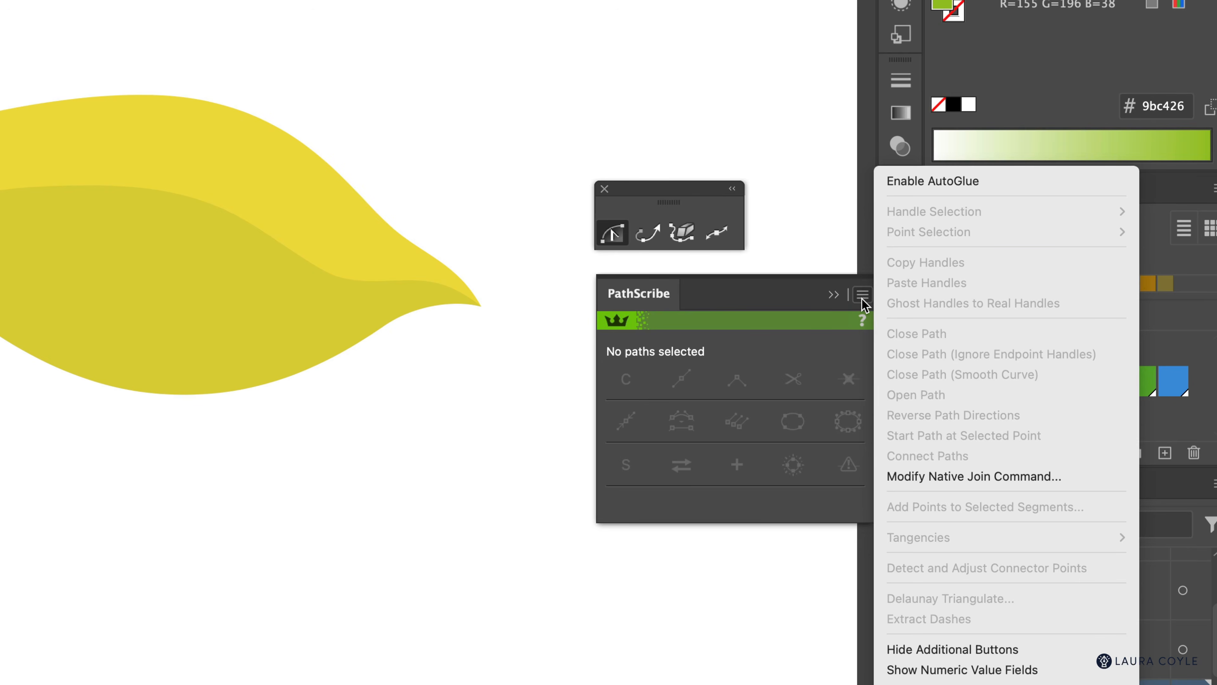
pyautogui.click(989, 181)
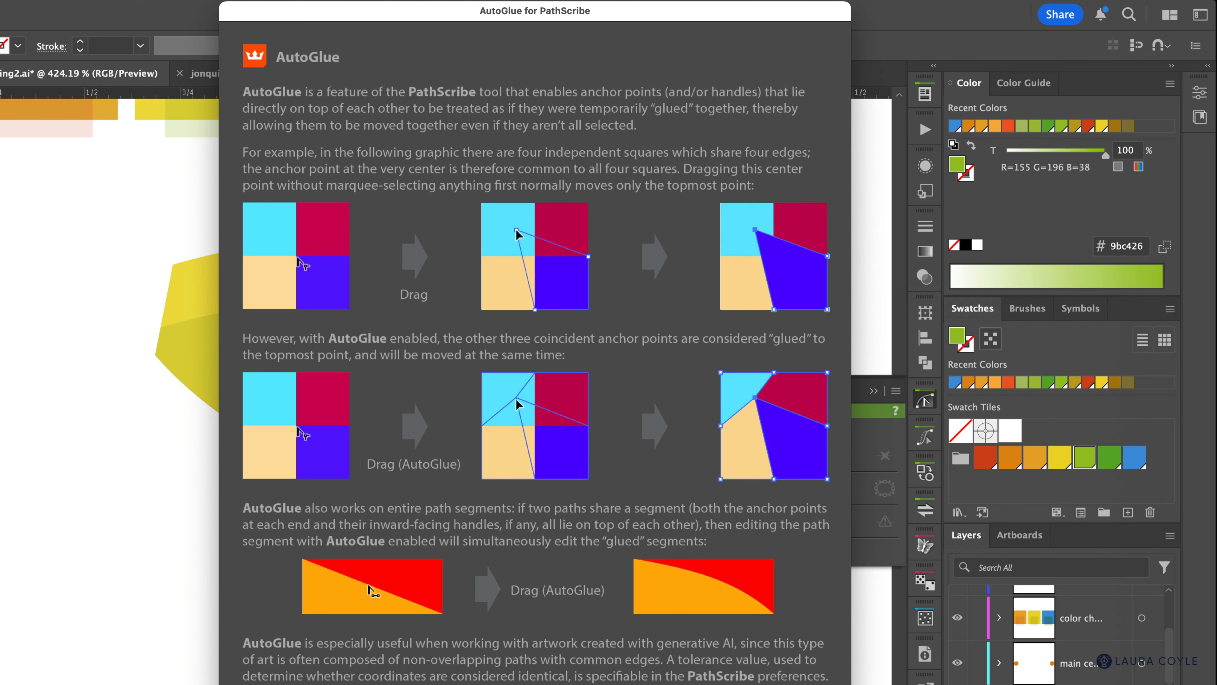
# Step: Close the AutoGlue help, raise the shading's lower segment, and test-move the yellow shape before undoing
pyautogui.press('Return')
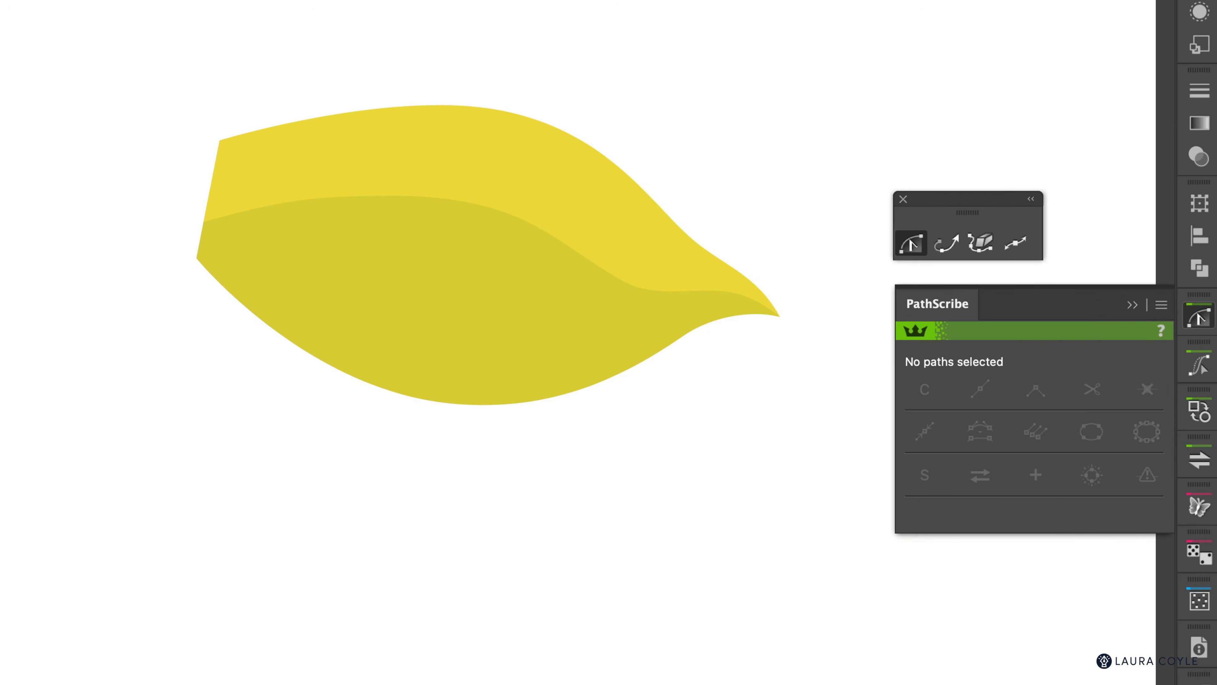
pyautogui.click(577, 392)
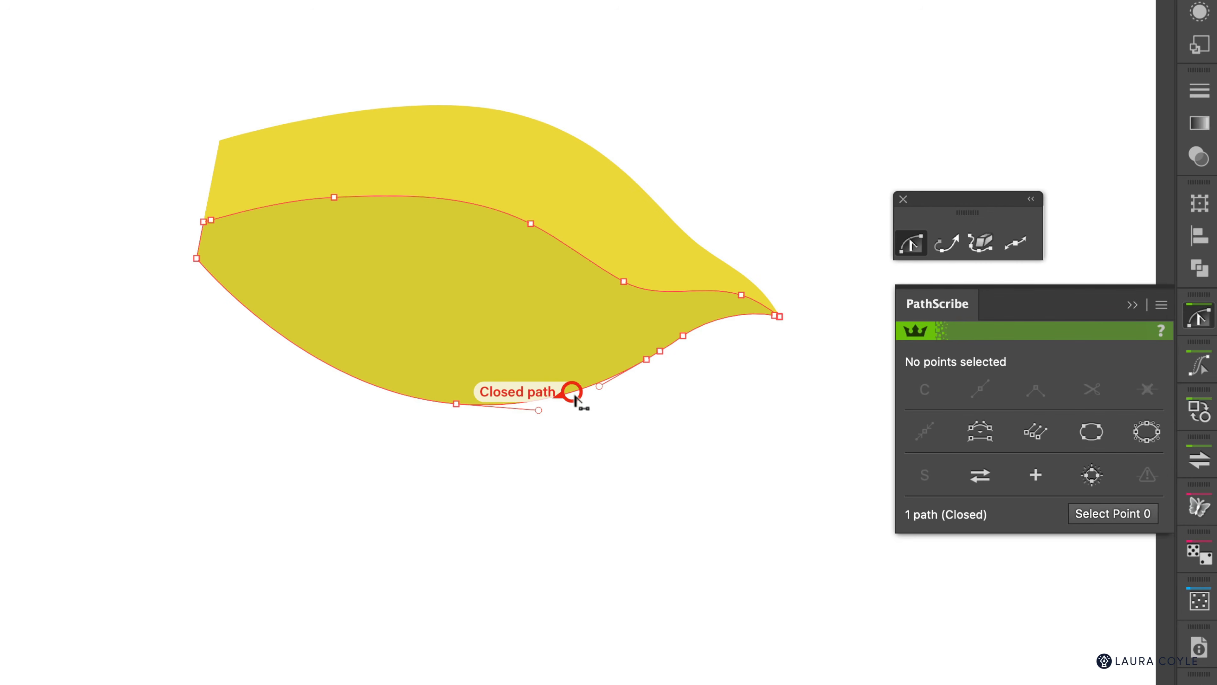
pyautogui.moveTo(577, 392)
pyautogui.mouseDown()
pyautogui.moveTo(571, 367)
pyautogui.moveTo(576, 389)
pyautogui.mouseUp()
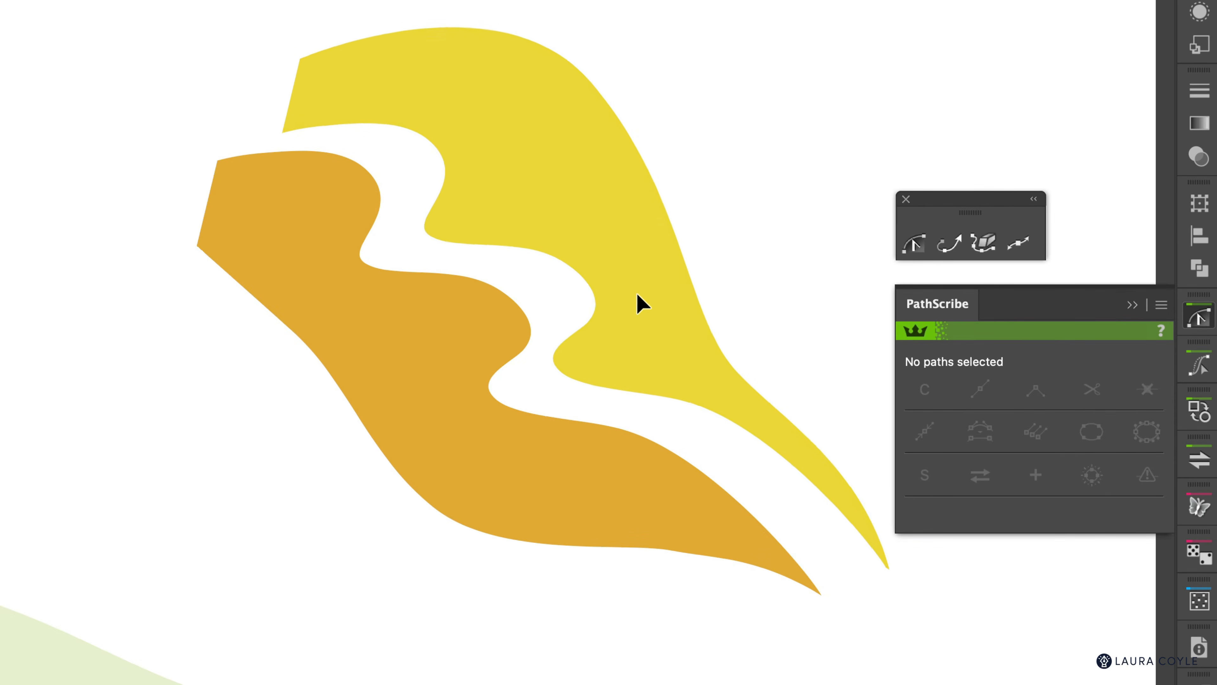
pyautogui.moveTo(637, 294); pyautogui.dragTo(645, 299)
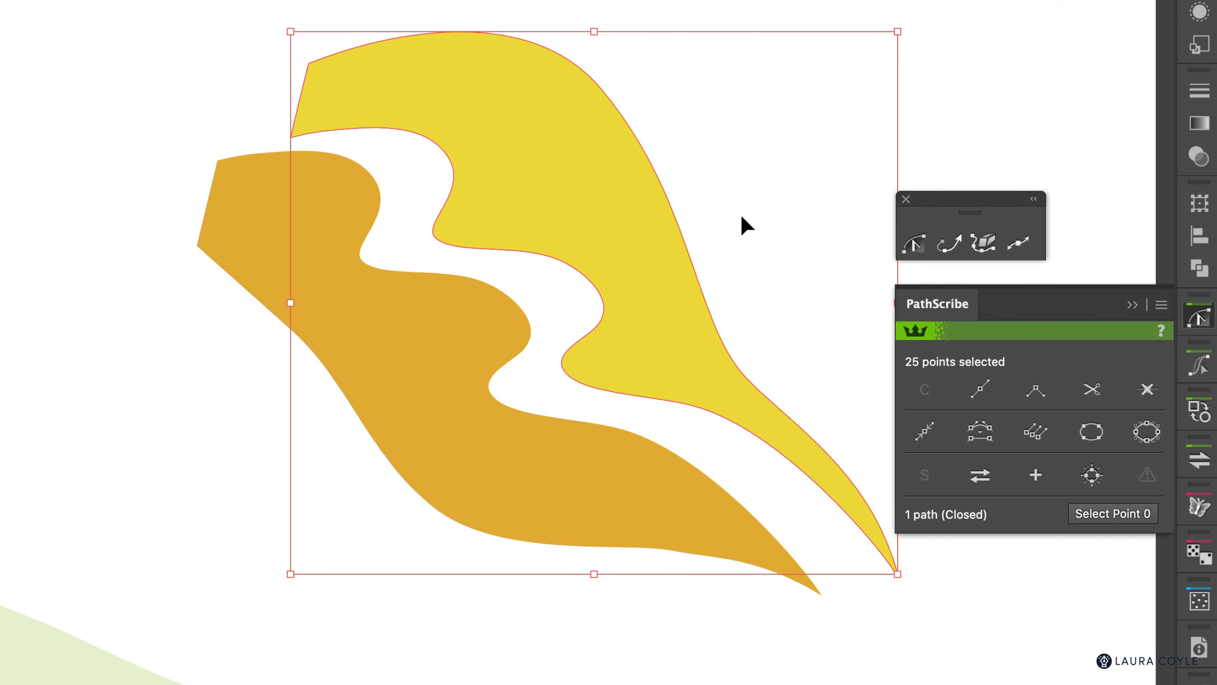
pyautogui.press('super+z')
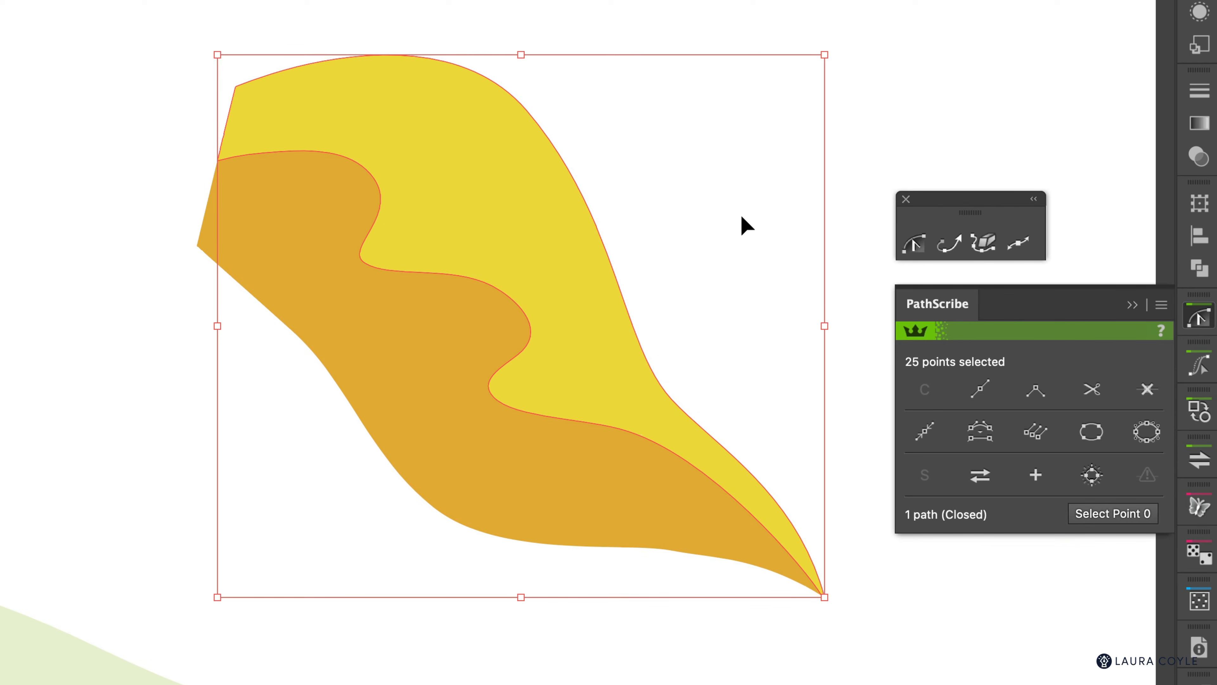
pyautogui.click(724, 219)
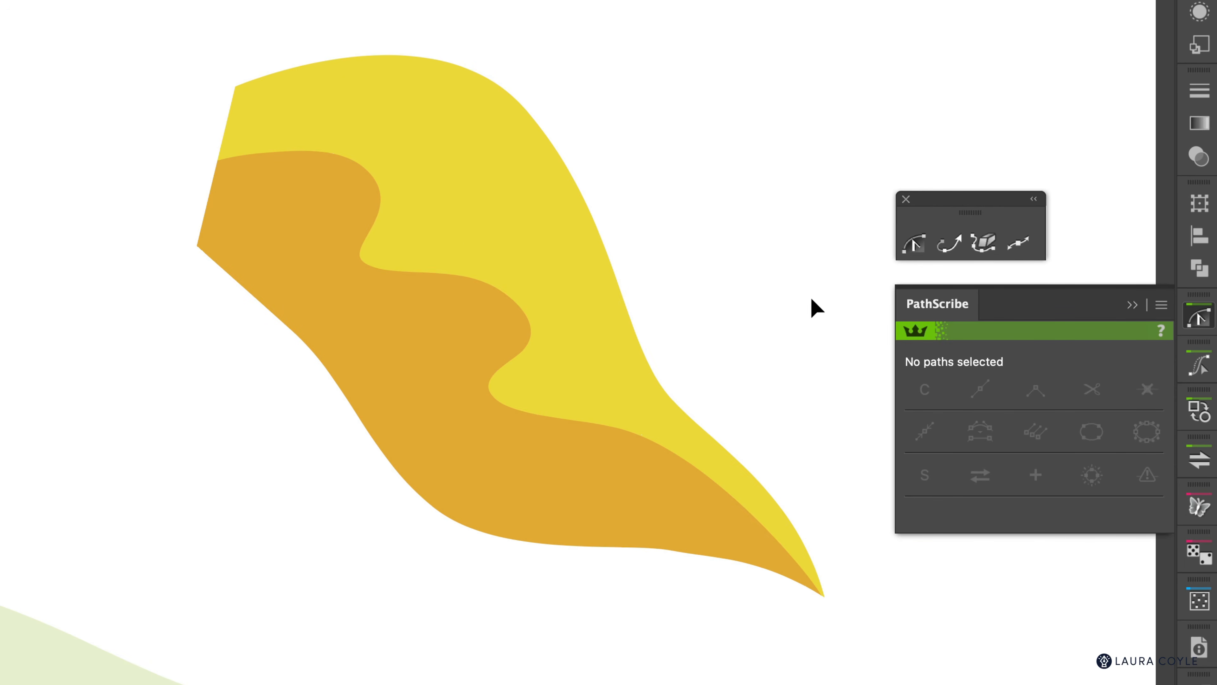
# Step: Drag four shared points on the wavy edge between shading and yellow petal into a new curve
pyautogui.click(917, 253)
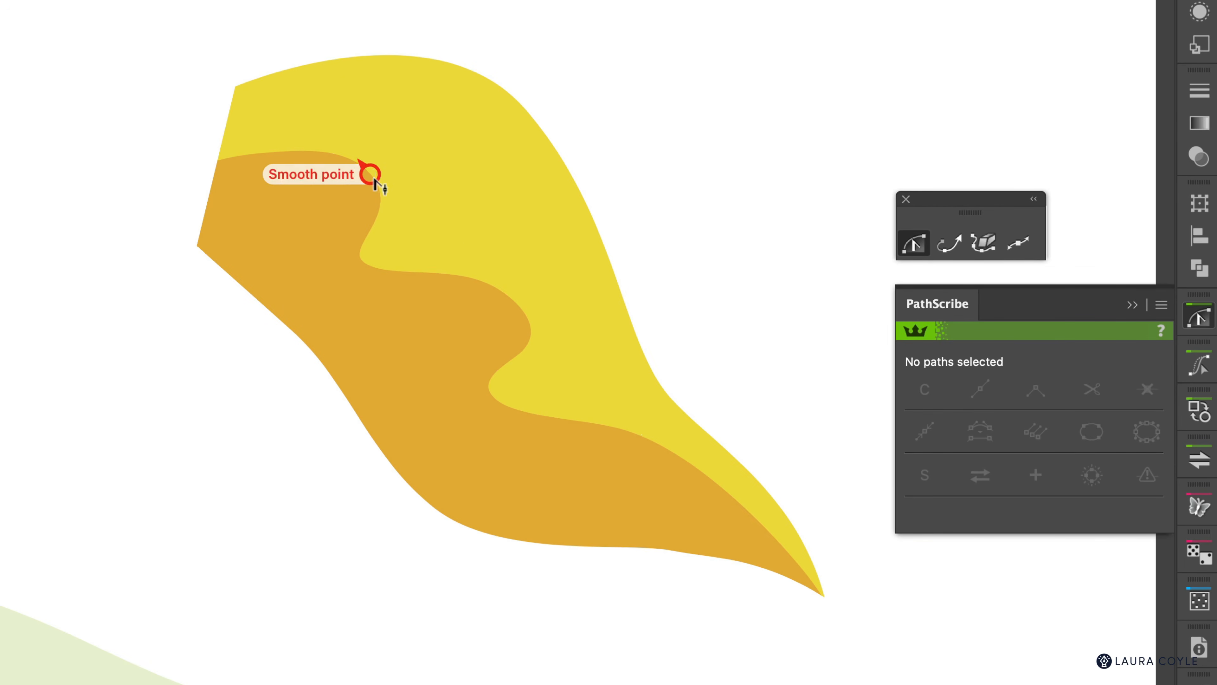
pyautogui.click(371, 175)
pyautogui.moveTo(373, 177); pyautogui.dragTo(356, 187)
pyautogui.moveTo(492, 286); pyautogui.dragTo(474, 297)
pyautogui.moveTo(523, 349)
pyautogui.mouseDown()
pyautogui.moveTo(509, 353)
pyautogui.moveTo(520, 336)
pyautogui.mouseUp()
pyautogui.moveTo(628, 431); pyautogui.dragTo(621, 439)
# Step: Pull the yellow shape away to check the edges still meet, then undo and deselect
pyautogui.press('v')
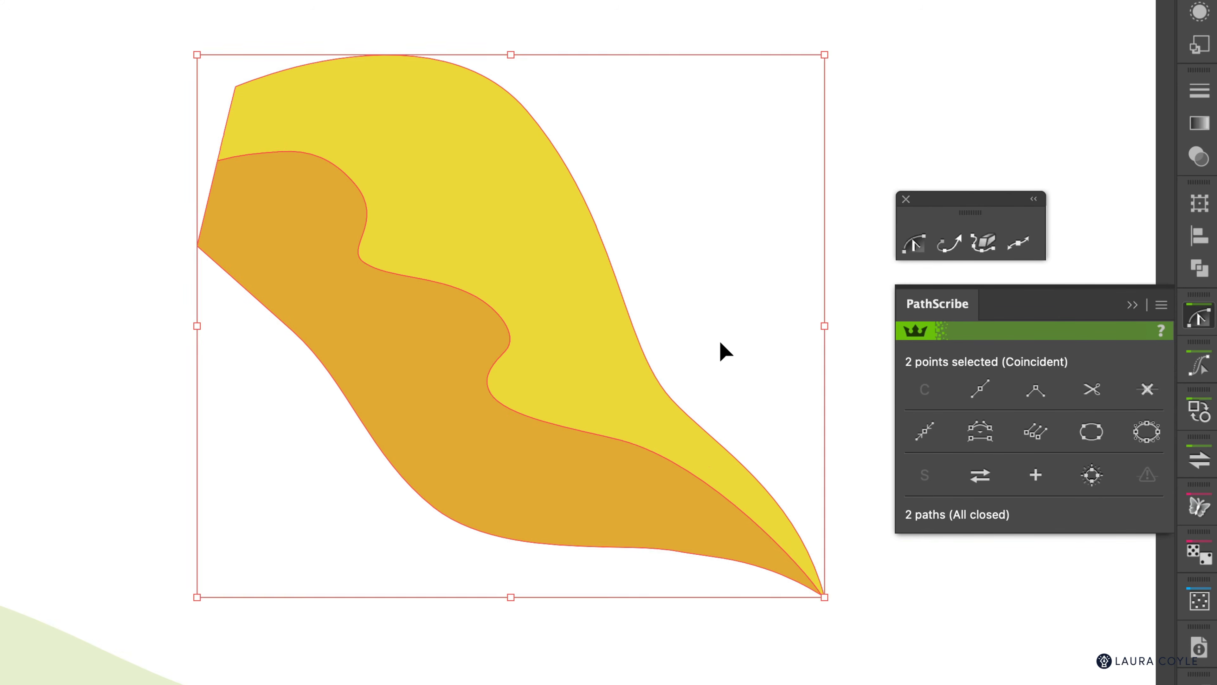
pyautogui.click(726, 348)
pyautogui.moveTo(605, 386); pyautogui.dragTo(646, 347)
pyautogui.click(761, 284)
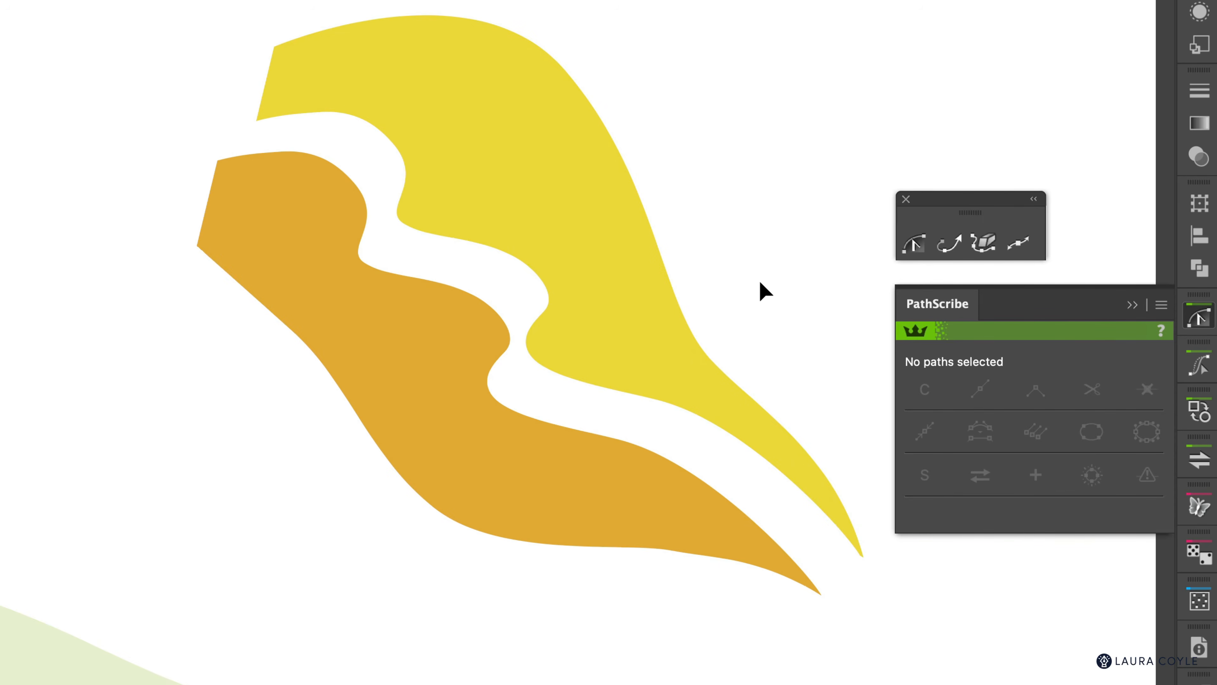
pyautogui.press('super+z')
pyautogui.click(760, 284)
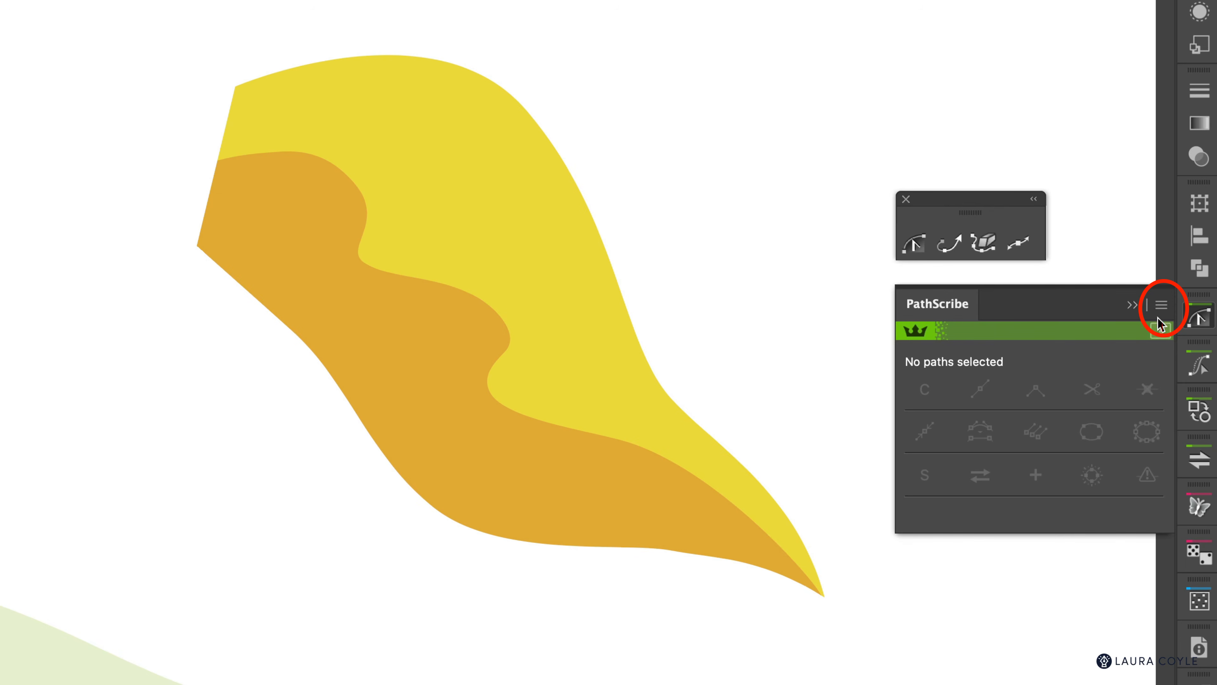
pyautogui.click(1161, 306)
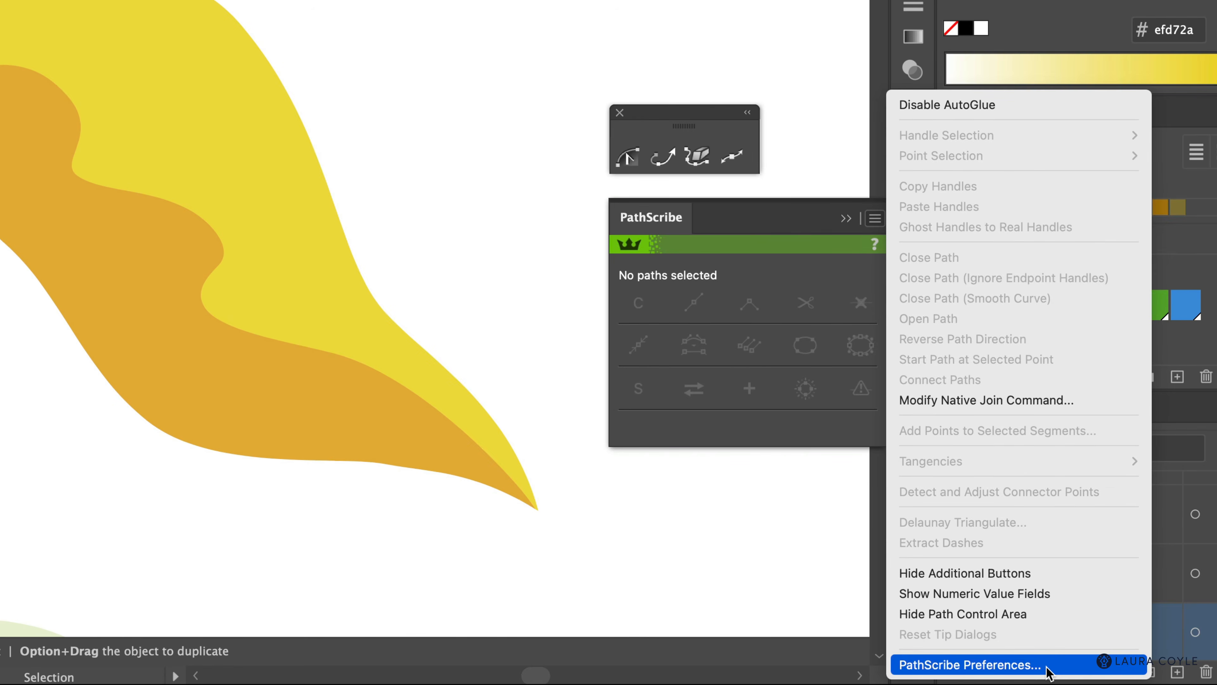
pyautogui.click(1216, 684)
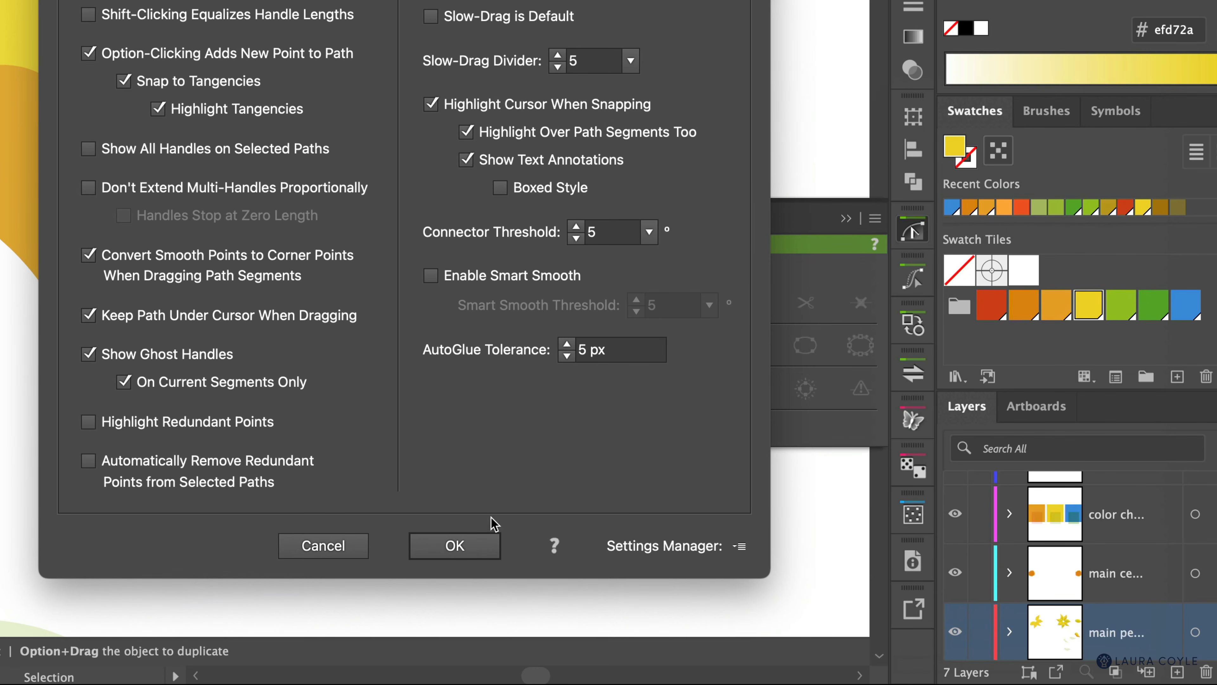
pyautogui.click(475, 546)
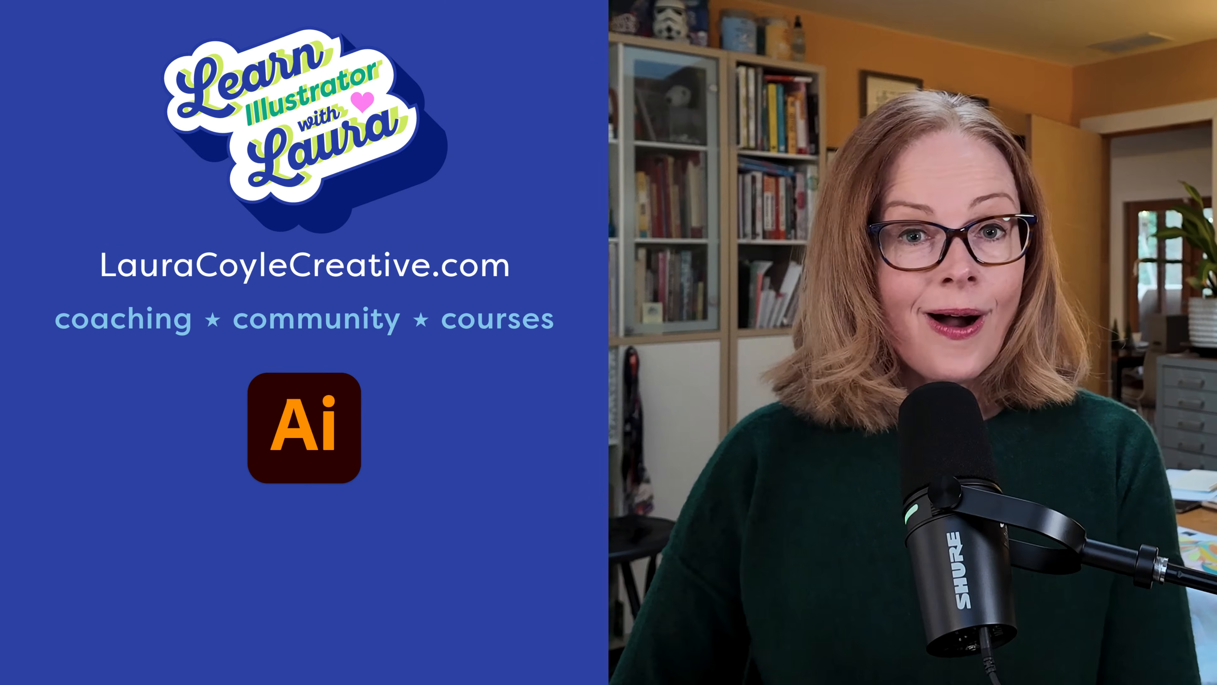